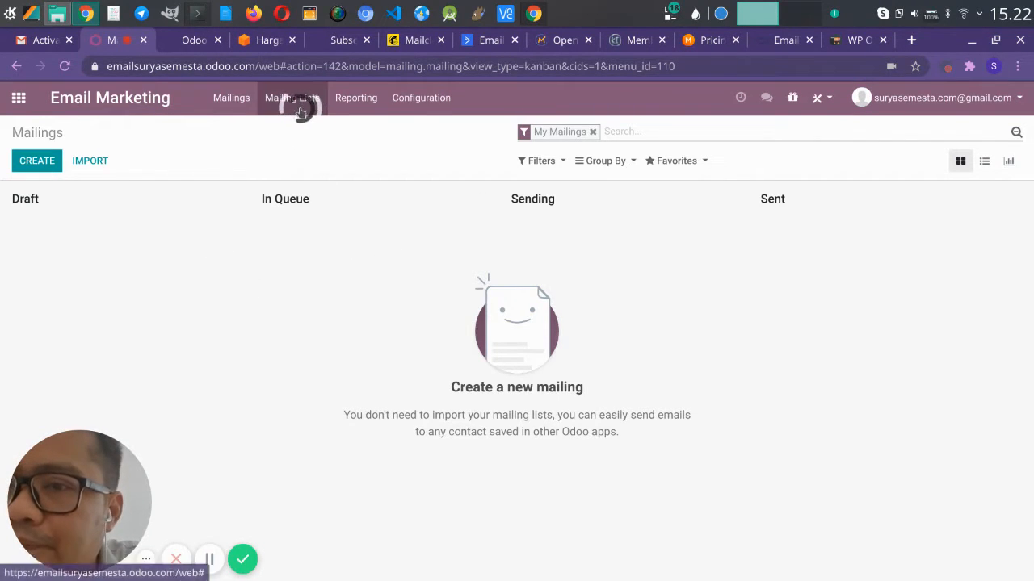
Switch to the Amazon SES pricing page and examine its price details for email messages
{"action": "left_click", "coordinate": [262, 42]}
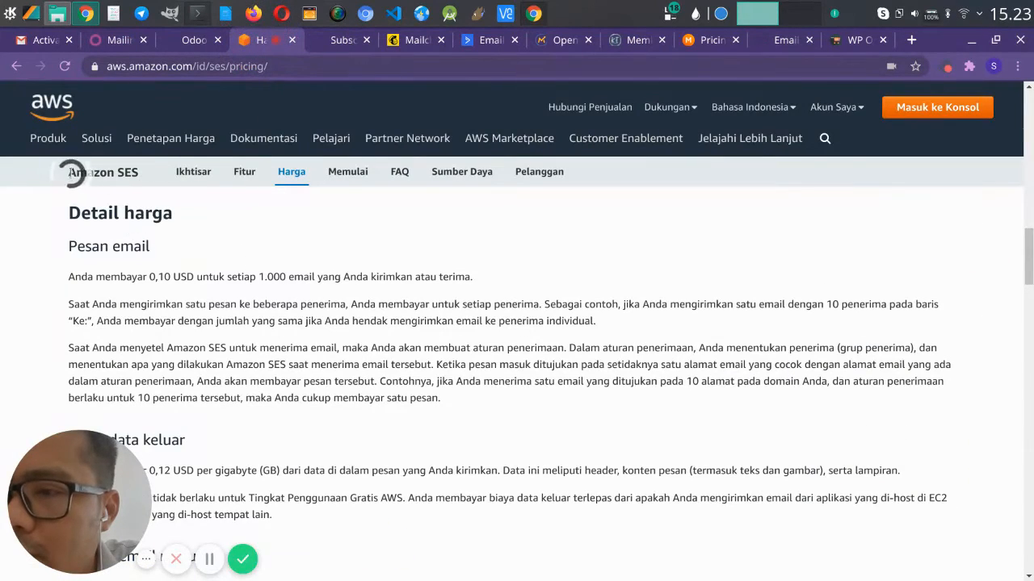
{"action": "left_click", "coordinate": [47, 138]}
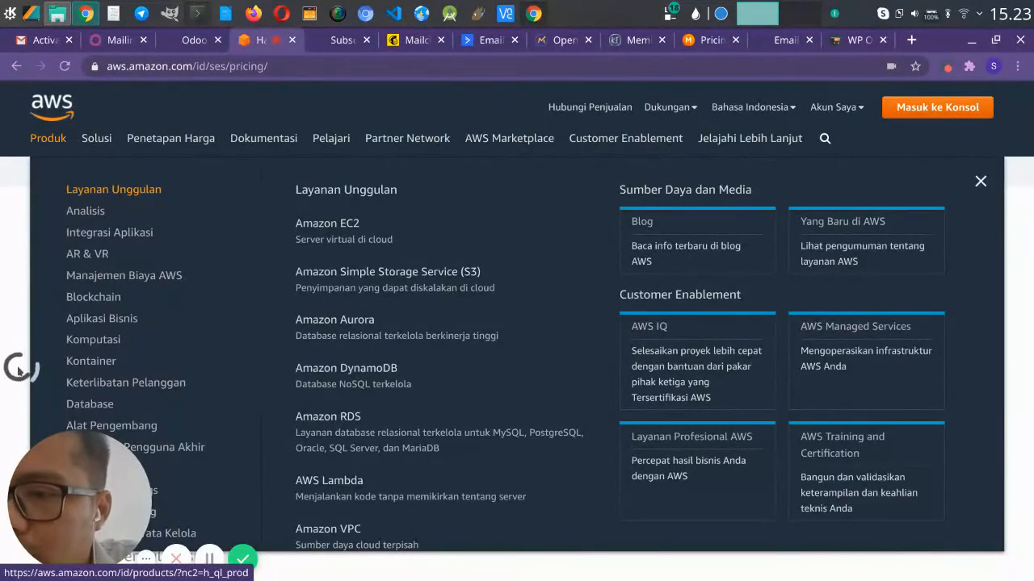
{"action": "left_click", "coordinate": [4, 277]}
{"action": "mouse_move", "coordinate": [72, 227]}
{"action": "left_mouse_down"}
{"action": "mouse_move", "coordinate": [29, 189]}
{"action": "mouse_move", "coordinate": [161, 144]}
{"action": "mouse_move", "coordinate": [122, 208]}
{"action": "mouse_move", "coordinate": [67, 226]}
{"action": "left_mouse_up"}
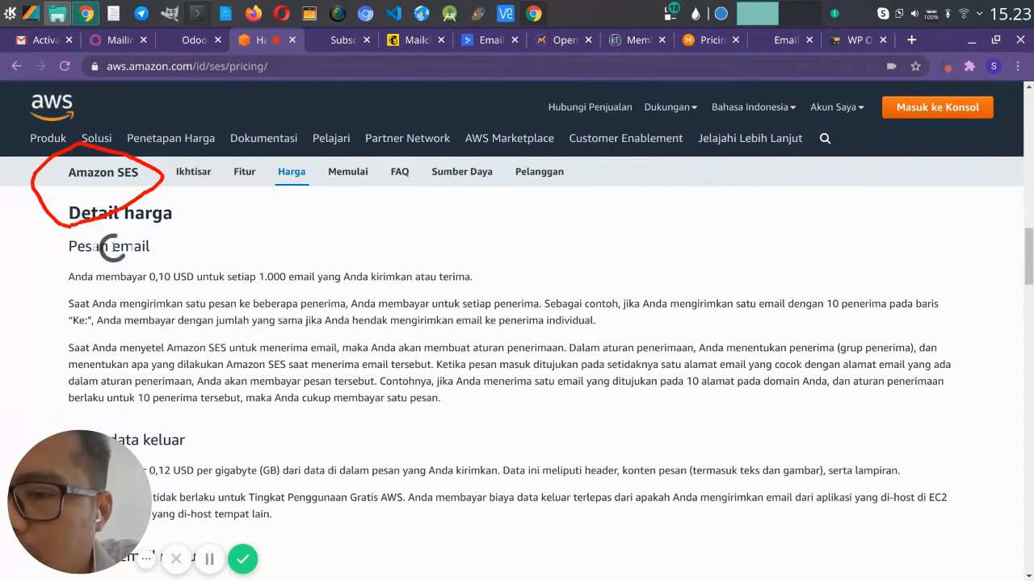
{"action": "mouse_move", "coordinate": [153, 256]}
{"action": "left_mouse_down"}
{"action": "mouse_move", "coordinate": [113, 274]}
{"action": "mouse_move", "coordinate": [162, 301]}
{"action": "mouse_move", "coordinate": [291, 297]}
{"action": "mouse_move", "coordinate": [293, 255]}
{"action": "mouse_move", "coordinate": [160, 239]}
{"action": "left_mouse_up"}
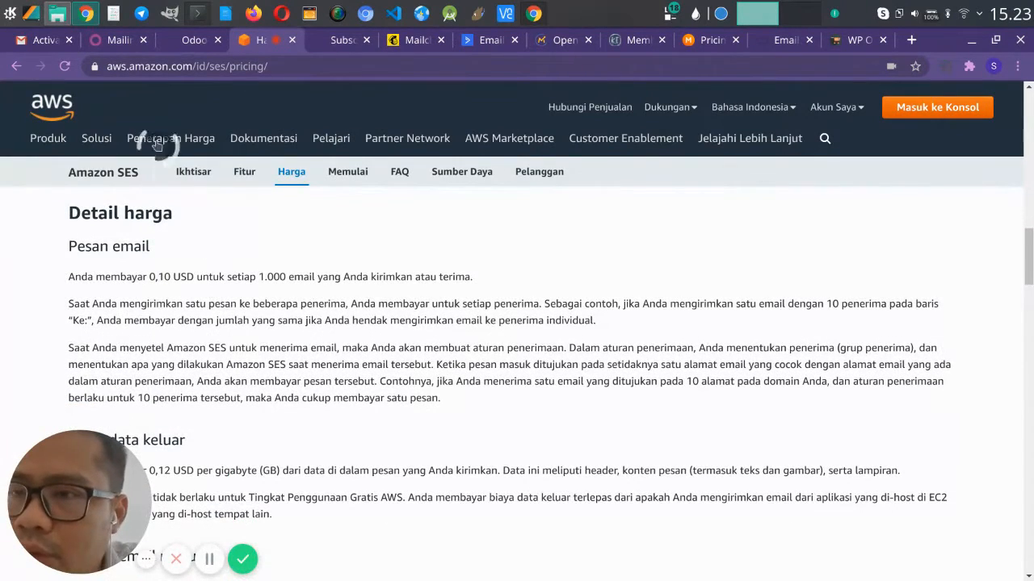
Return to the Odoo site, show its home screen of installed apps, and examine the odoo.com part of the web address
{"action": "left_click", "coordinate": [111, 47]}
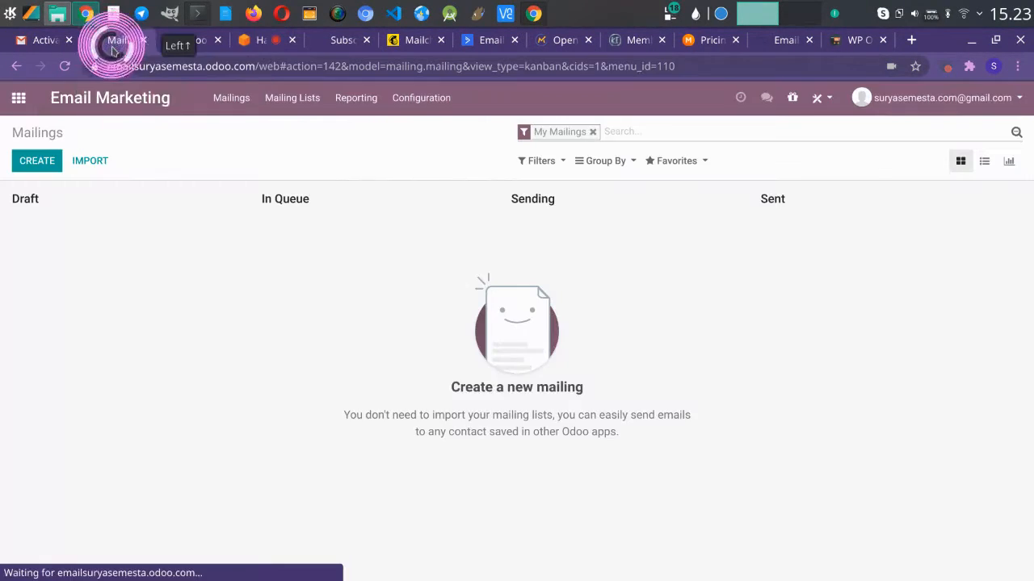
{"action": "left_click", "coordinate": [18, 100]}
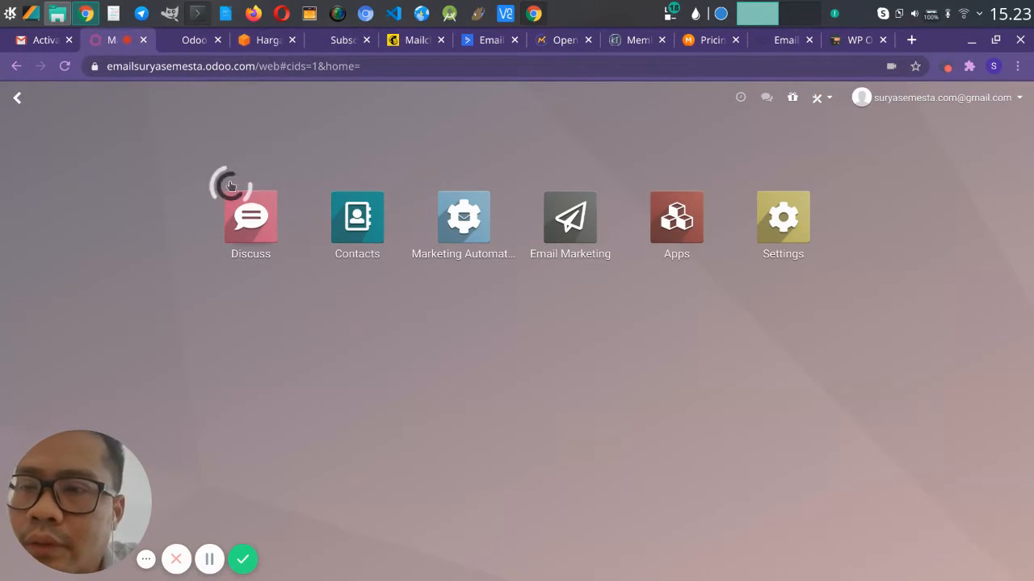
{"action": "left_click_drag", "start_coordinate": [204, 71], "coordinate": [260, 80]}
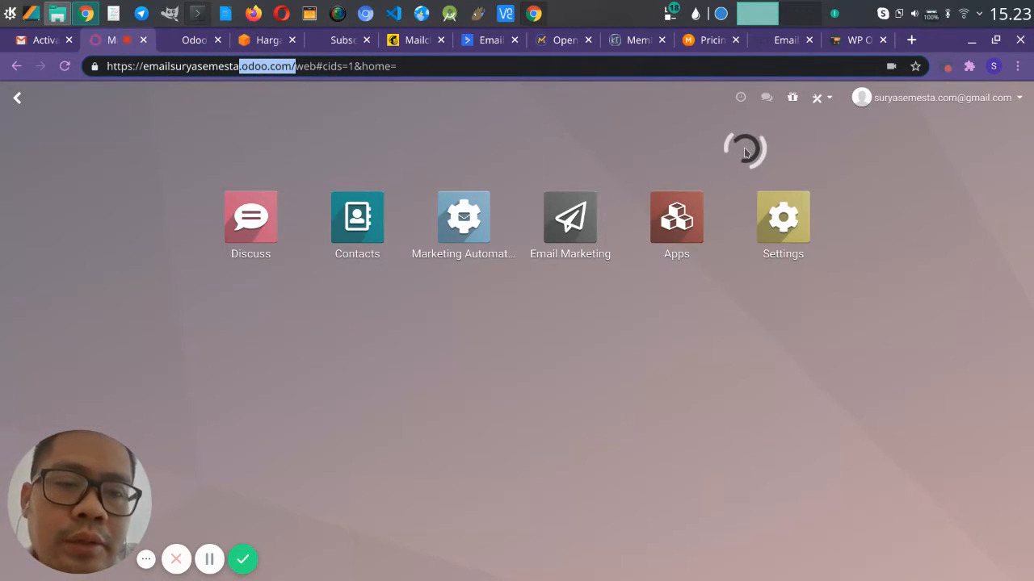
{"action": "left_click", "coordinate": [745, 151]}
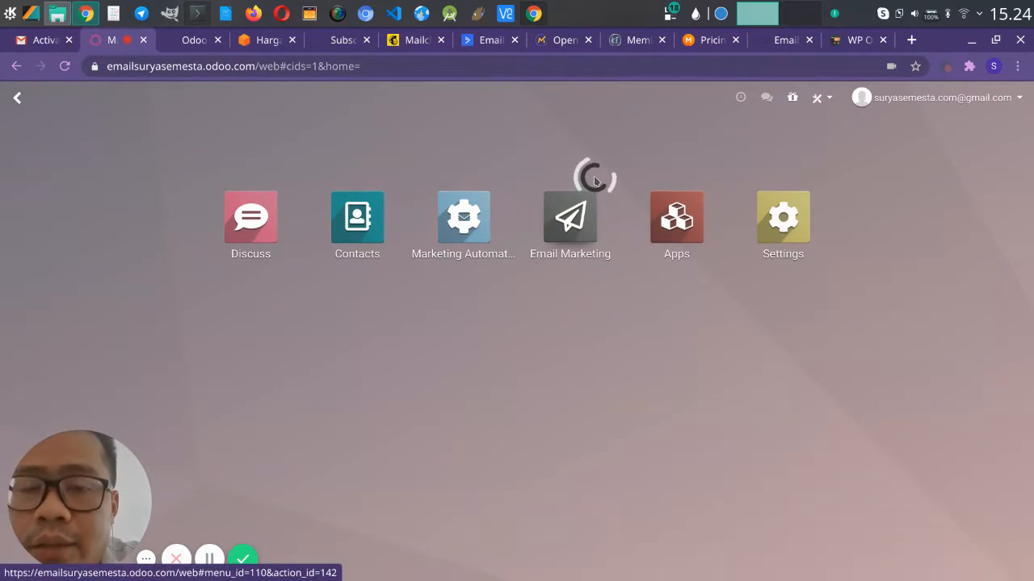
{"action": "mouse_move", "coordinate": [595, 158]}
{"action": "left_mouse_down"}
{"action": "mouse_move", "coordinate": [549, 131]}
{"action": "mouse_move", "coordinate": [408, 234]}
{"action": "mouse_move", "coordinate": [646, 267]}
{"action": "mouse_move", "coordinate": [609, 174]}
{"action": "left_mouse_up"}
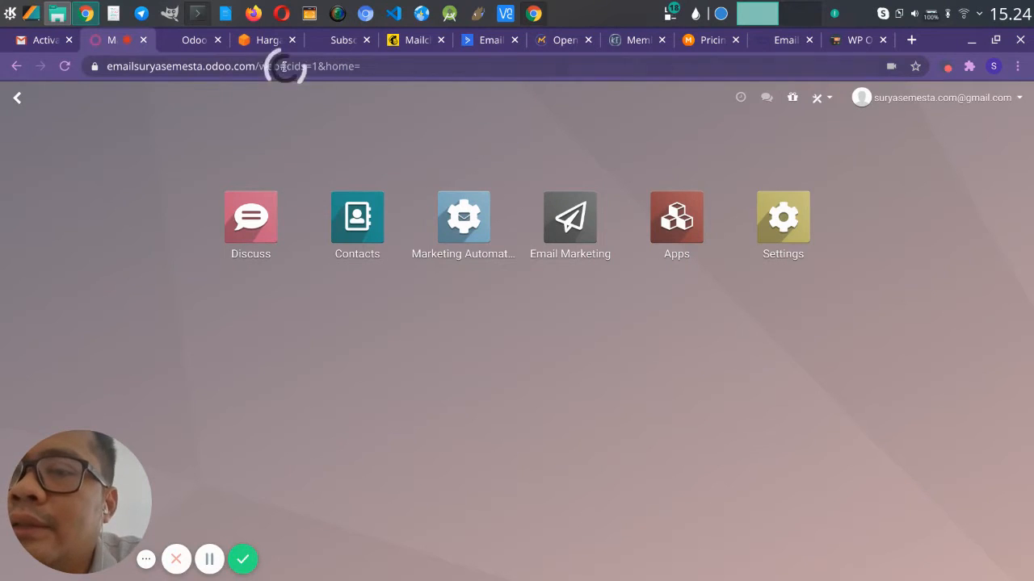
Compare the Amazon SES rates with Mailchimp's Essentials Plan price for 10,000 contacts
{"action": "left_click", "coordinate": [269, 45]}
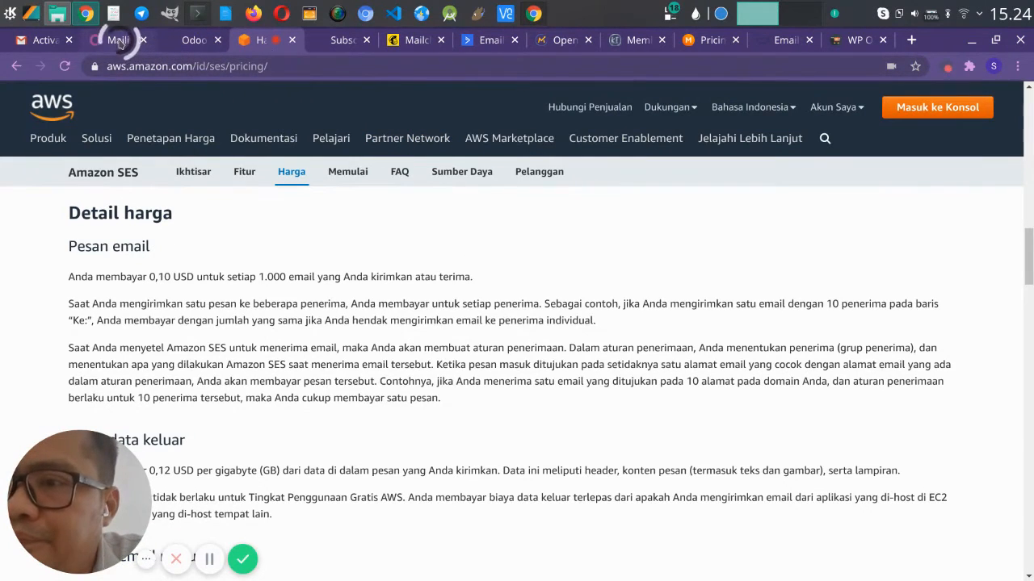
{"action": "left_click", "coordinate": [414, 42]}
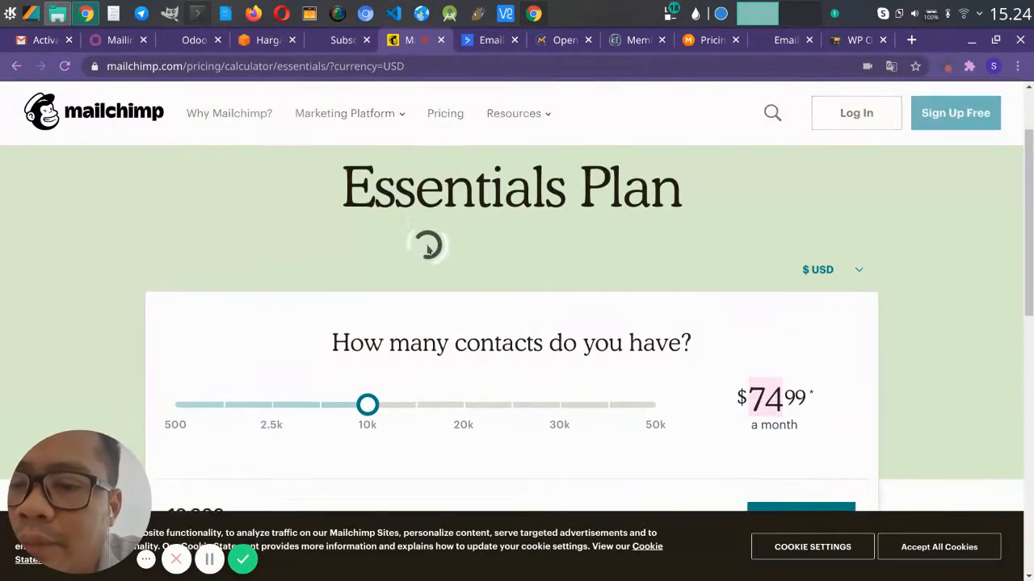
{"action": "scroll", "coordinate": [430, 249], "scroll_direction": "down", "scroll_amount": 1}
{"action": "left_click", "coordinate": [778, 350]}
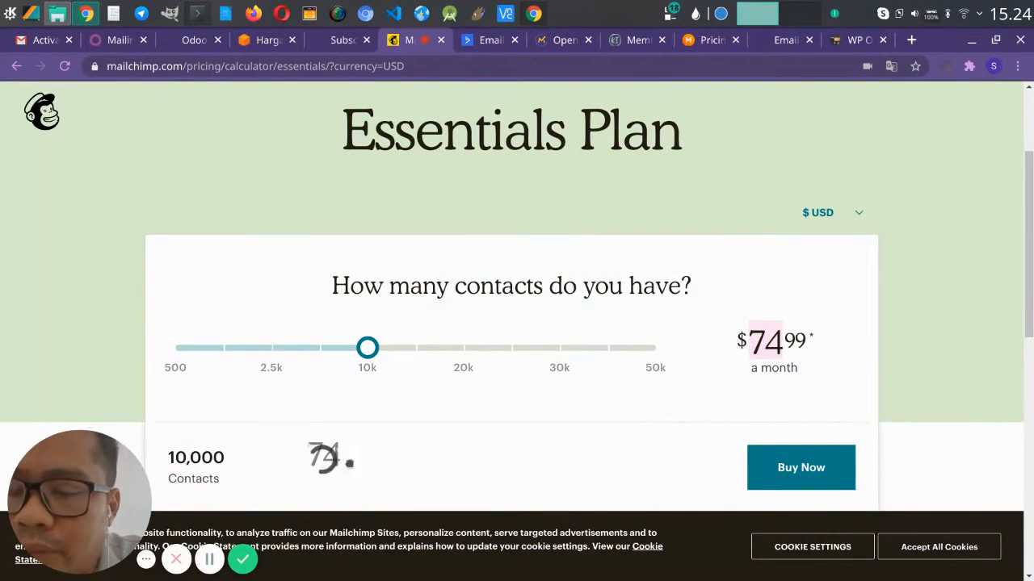
{"action": "mouse_move", "coordinate": [511, 50]}
{"action": "left_mouse_down"}
{"action": "mouse_move", "coordinate": [484, 39]}
{"action": "mouse_move", "coordinate": [493, 46]}
{"action": "left_mouse_up"}
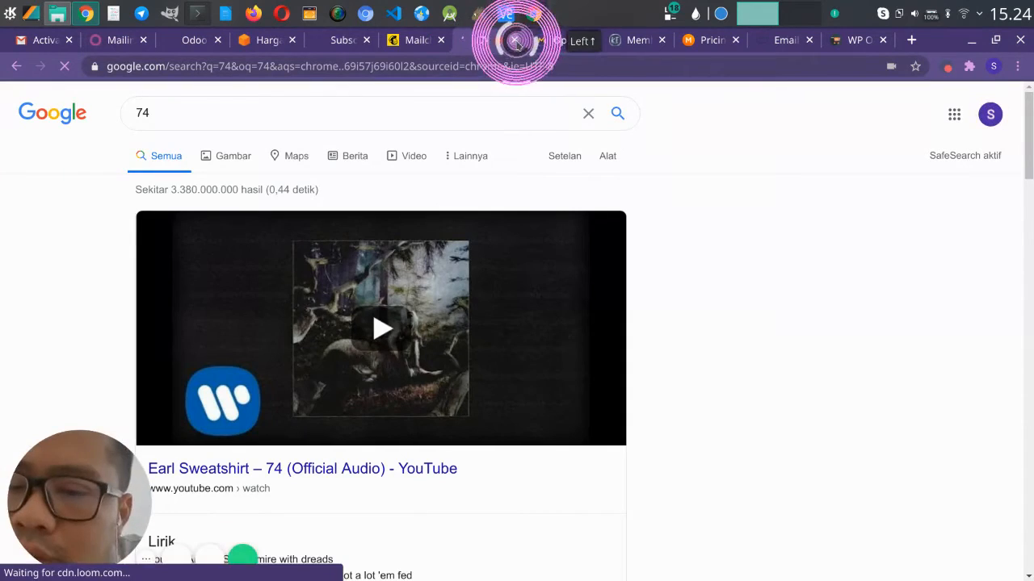
{"action": "left_click", "coordinate": [514, 41]}
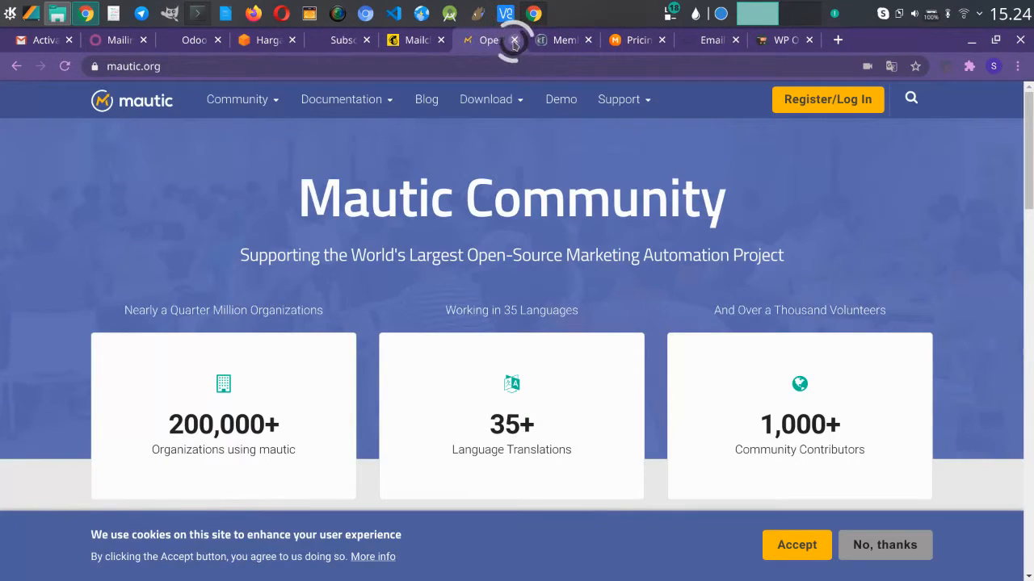
{"action": "left_click", "coordinate": [415, 40]}
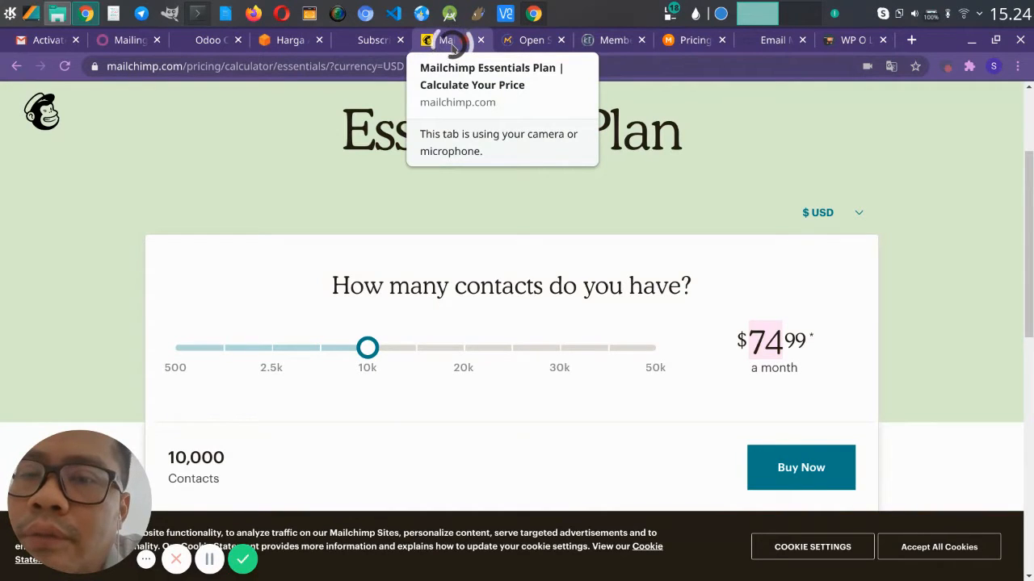
{"action": "right_click", "coordinate": [933, 44]}
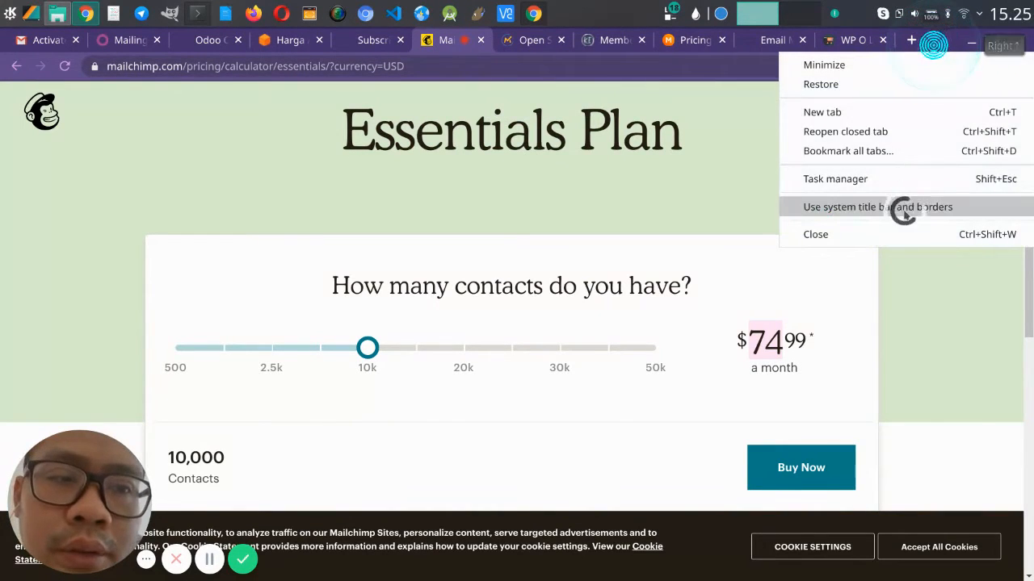
{"action": "left_click", "coordinate": [866, 129]}
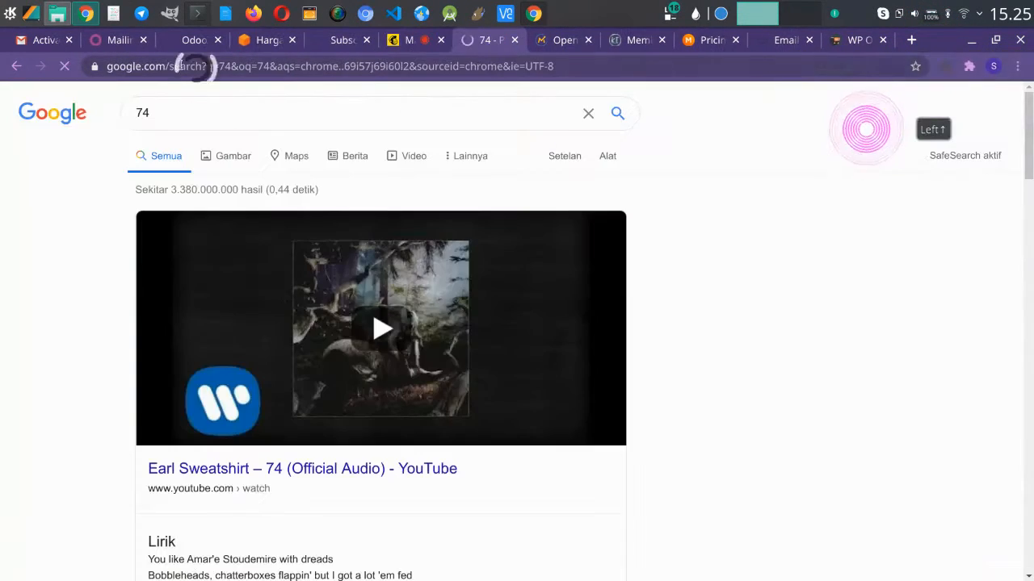
Return to the ActiveCampaign pricing page and check the plan prices for 10,000 contacts with yearly payment
{"action": "left_click", "coordinate": [17, 66]}
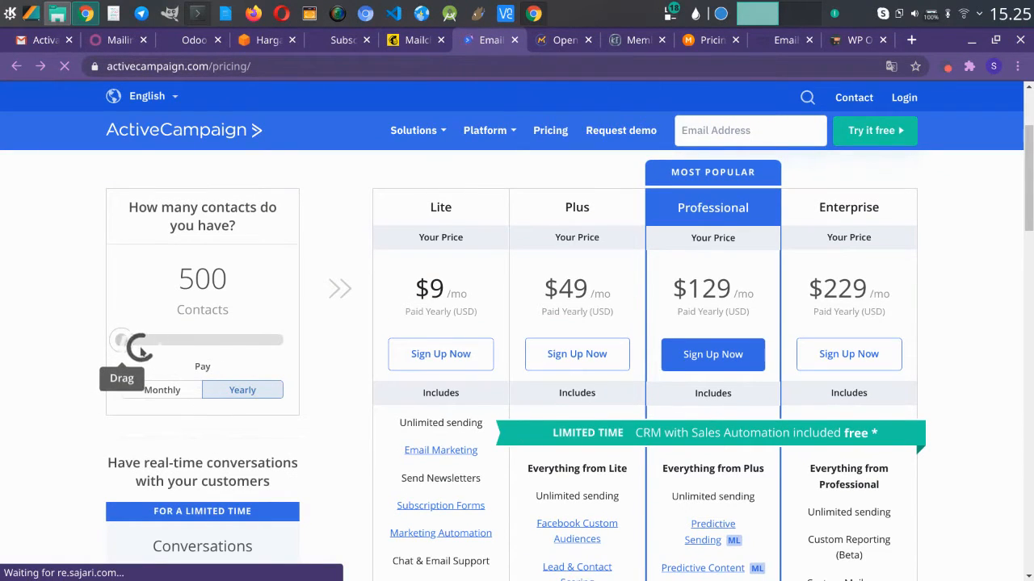
{"action": "left_click_drag", "start_coordinate": [121, 338], "coordinate": [193, 339]}
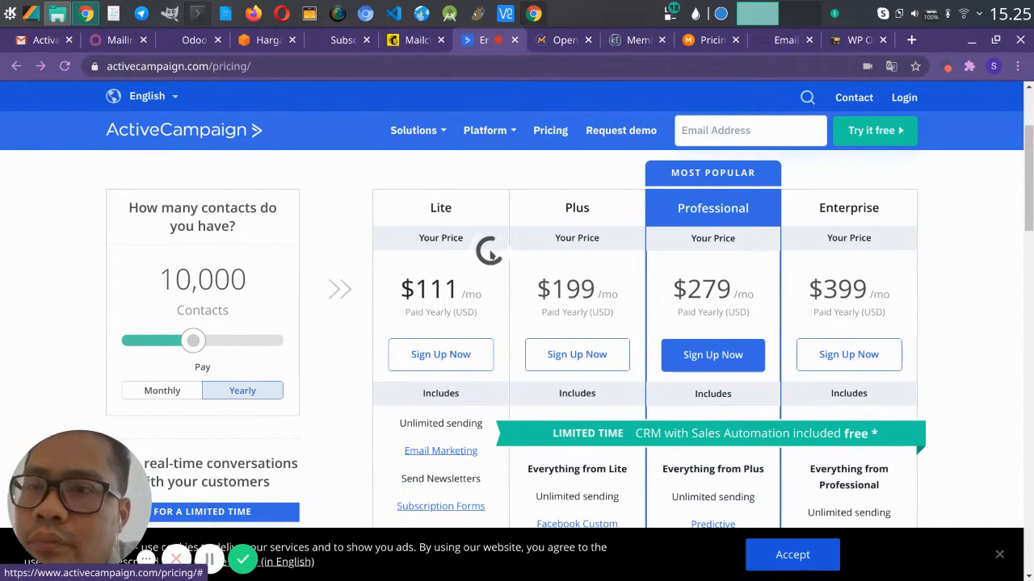
Compare the Amazon SES pricing with KIRIM.EMAIL's 10,000-contact plan and the MTARGET subscription packages
{"action": "left_click", "coordinate": [259, 47]}
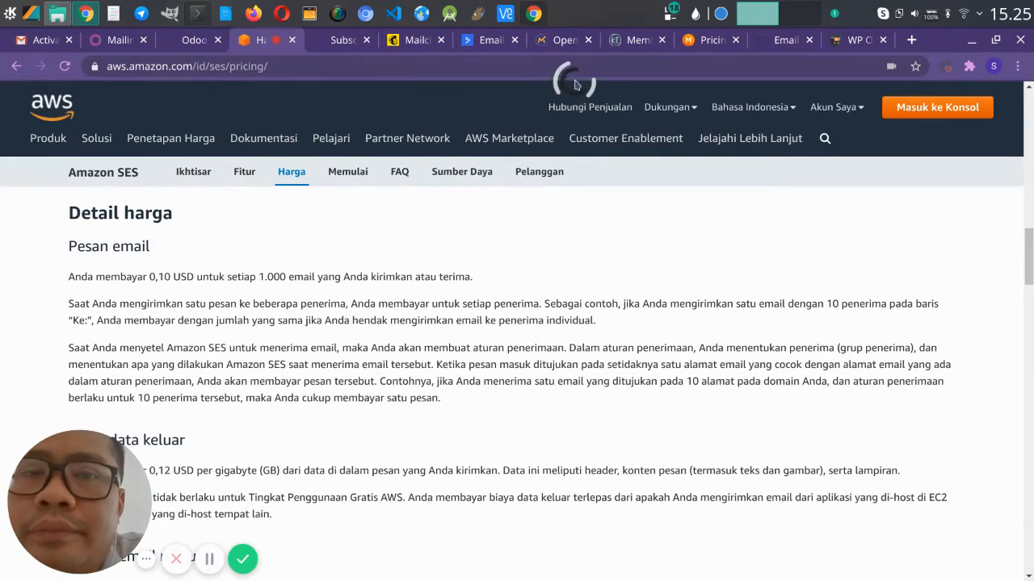
{"action": "left_click", "coordinate": [637, 40]}
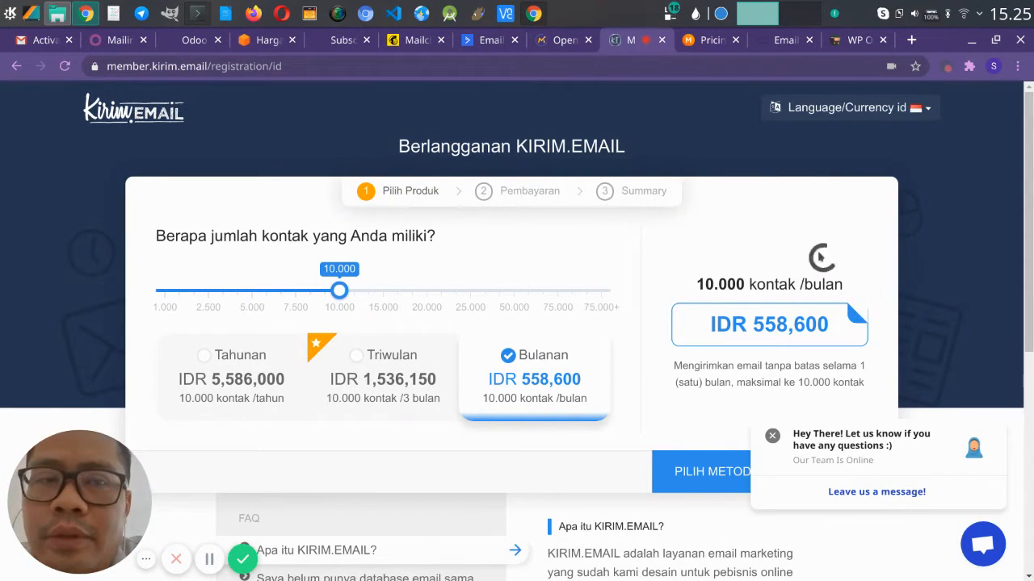
{"action": "left_click", "coordinate": [711, 47]}
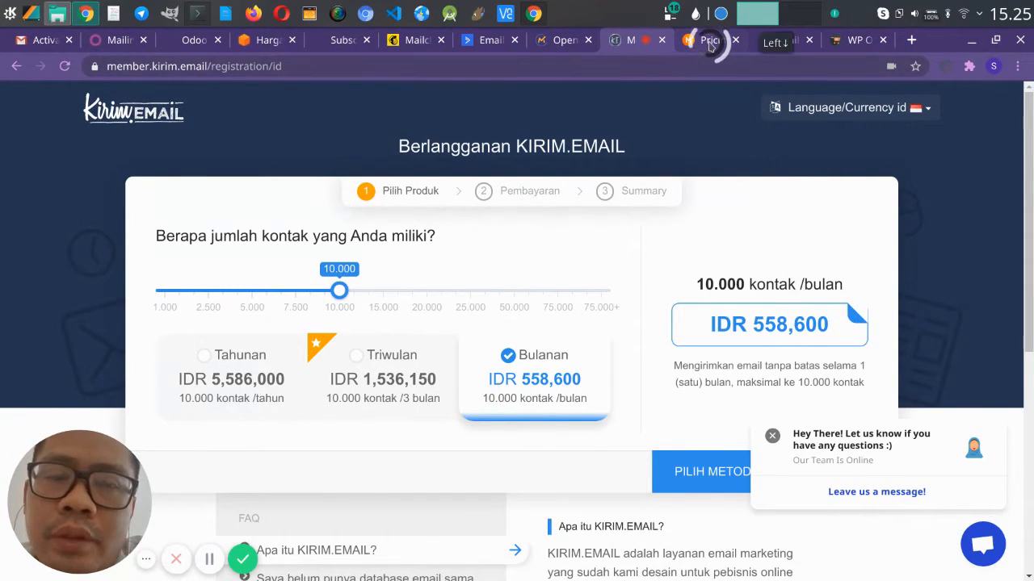
{"action": "scroll", "coordinate": [487, 221], "scroll_direction": "up", "scroll_amount": 7}
{"action": "scroll", "coordinate": [488, 224], "scroll_direction": "down", "scroll_amount": 1}
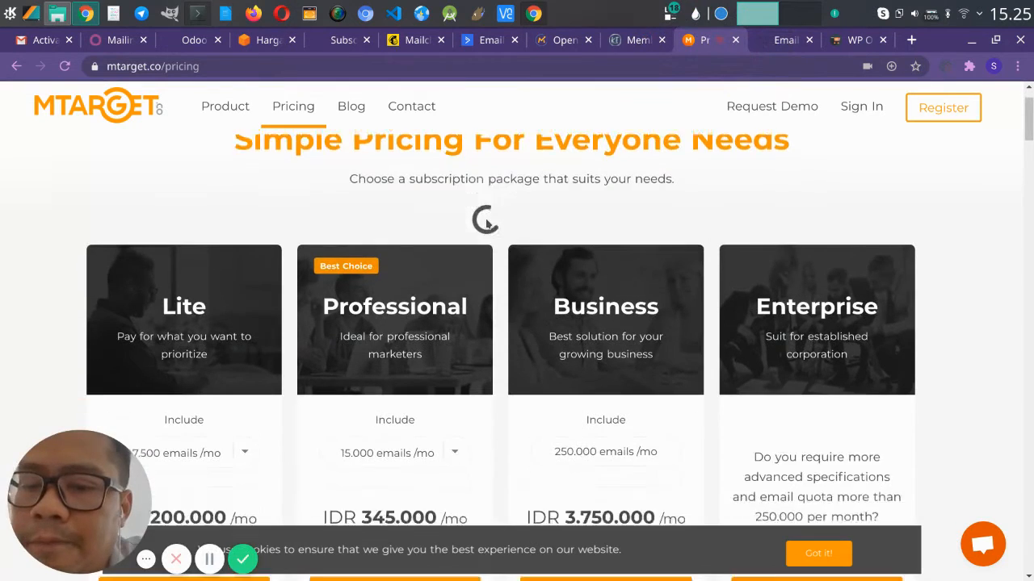
{"action": "scroll", "coordinate": [484, 219], "scroll_direction": "down", "scroll_amount": 2}
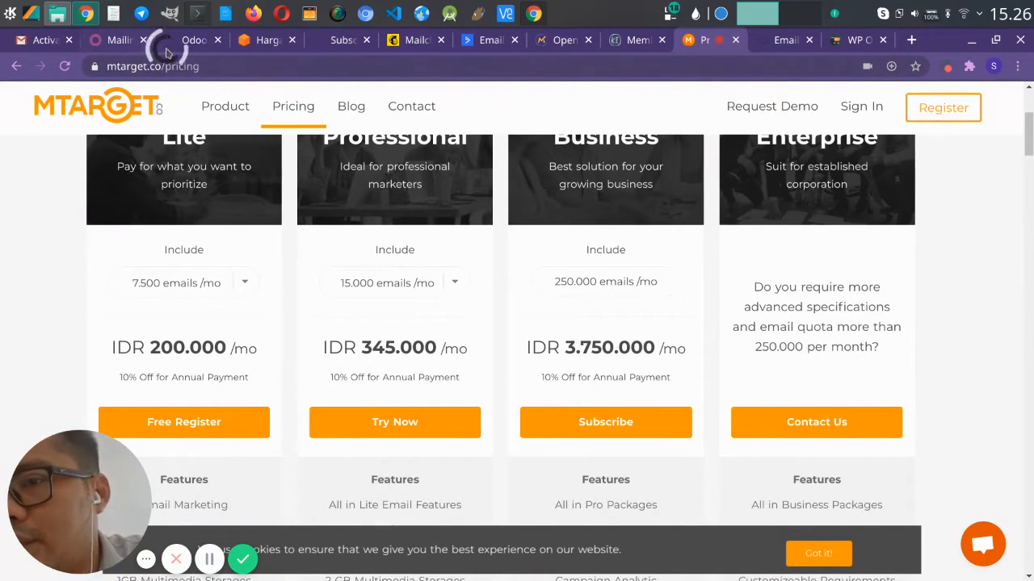
{"action": "left_click", "coordinate": [254, 42]}
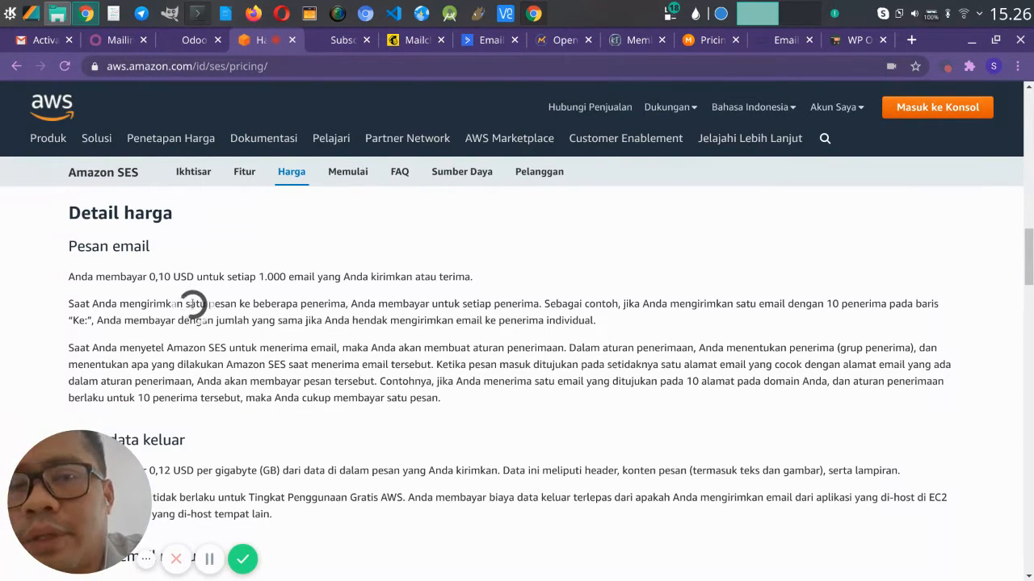
Create a new mailing in Odoo Email Marketing with the subject "Selamat hari kemerdekaan"
{"action": "left_click", "coordinate": [119, 40]}
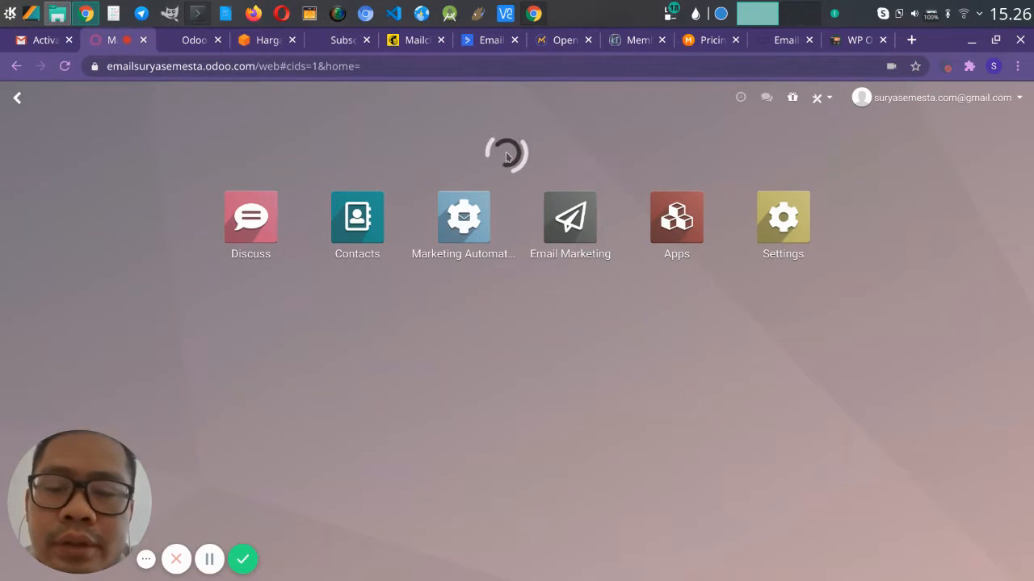
{"action": "left_click", "coordinate": [567, 213]}
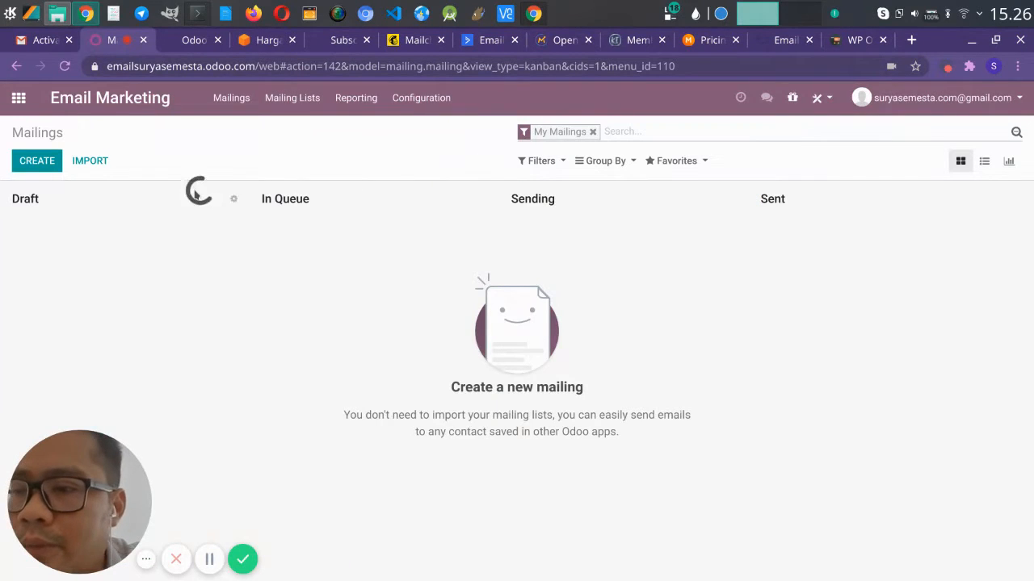
{"action": "left_click", "coordinate": [41, 167]}
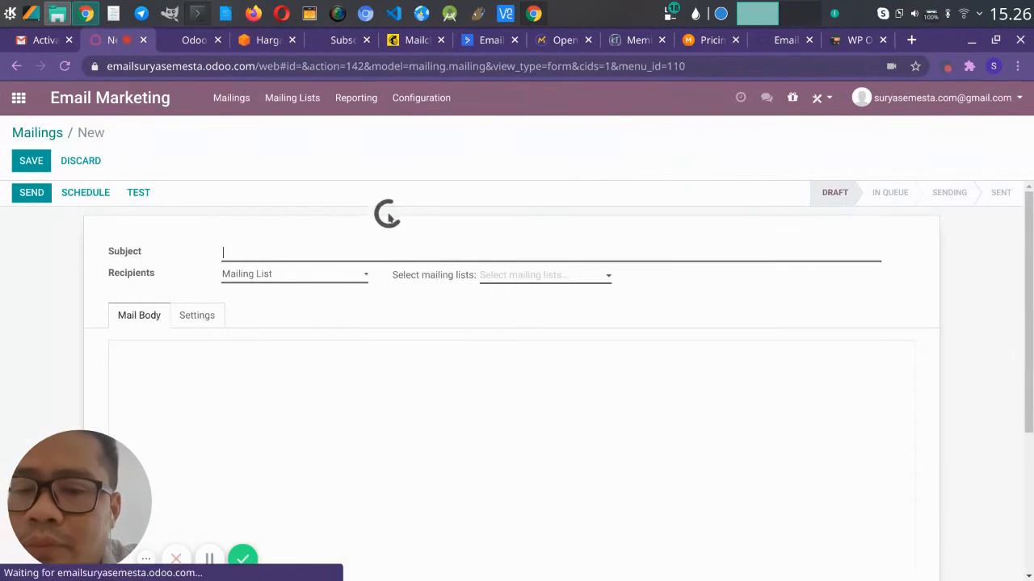
{"action": "left_click", "coordinate": [328, 247]}
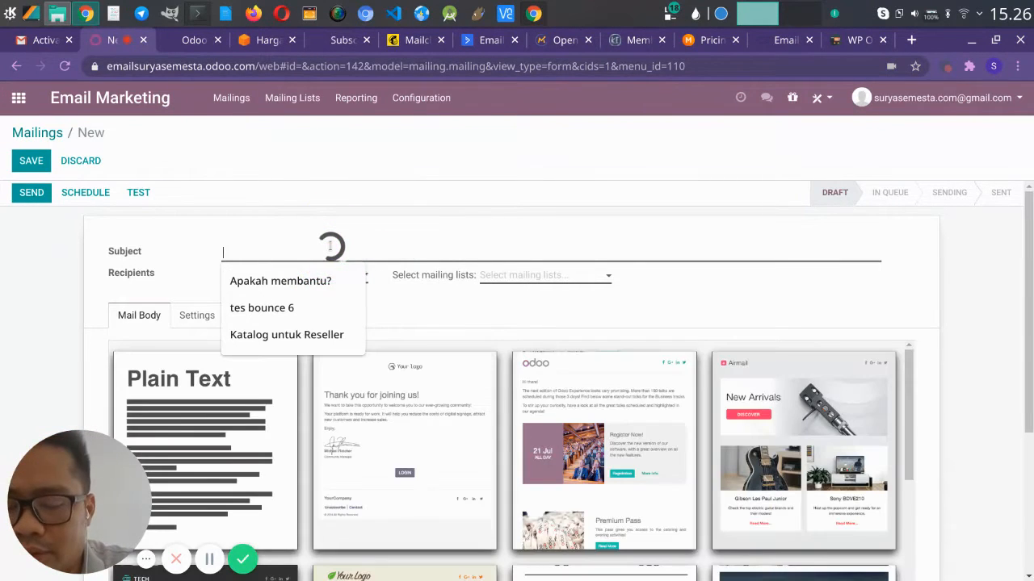
{"action": "type", "text": "Selamat hari kemerdekaan"}
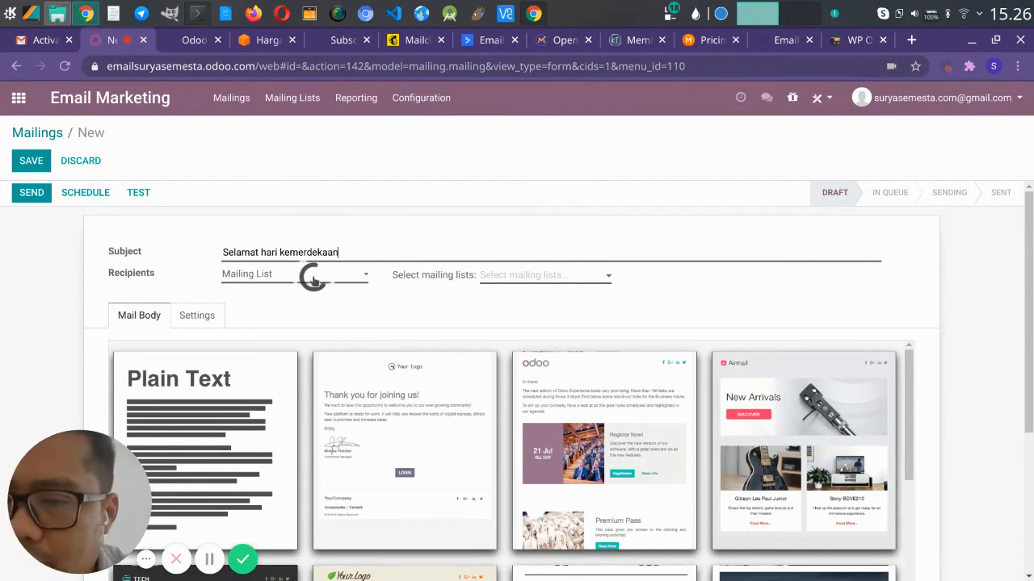
Set the mailing's recipients to Mailing List and select the Subscriber Blog list
{"action": "left_click", "coordinate": [314, 278]}
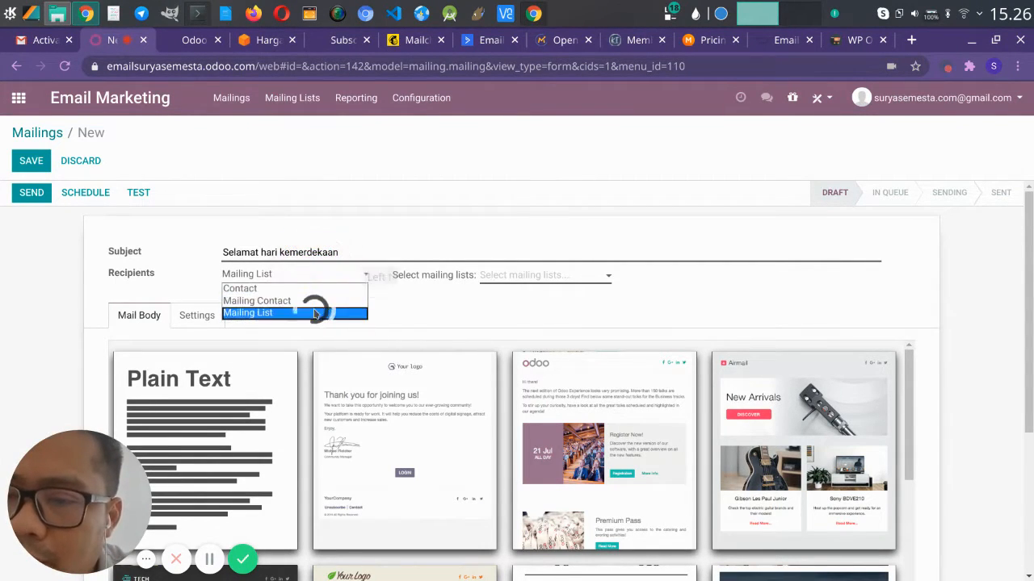
{"action": "left_click", "coordinate": [314, 315]}
{"action": "left_click", "coordinate": [517, 275]}
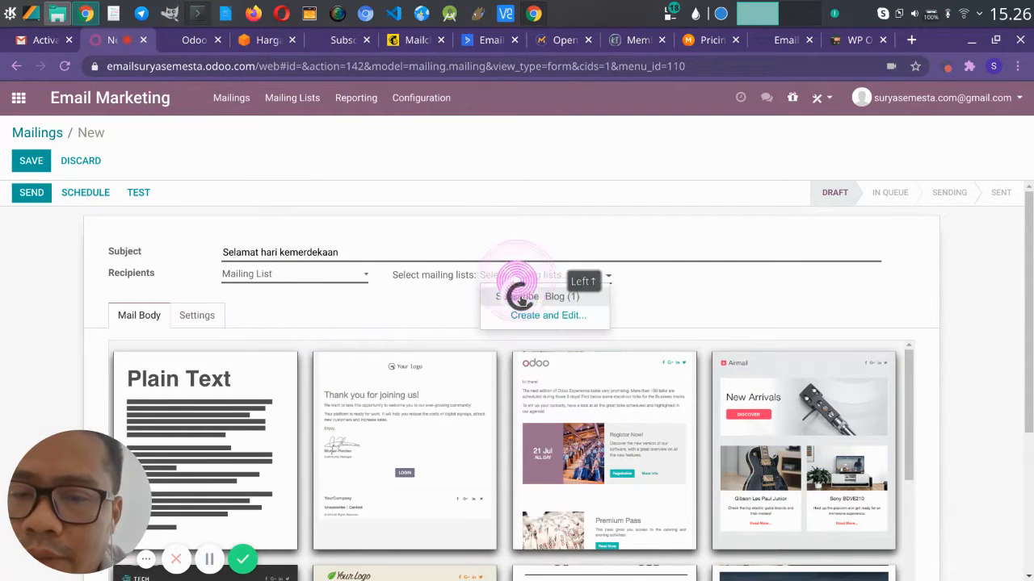
{"action": "left_click", "coordinate": [521, 297]}
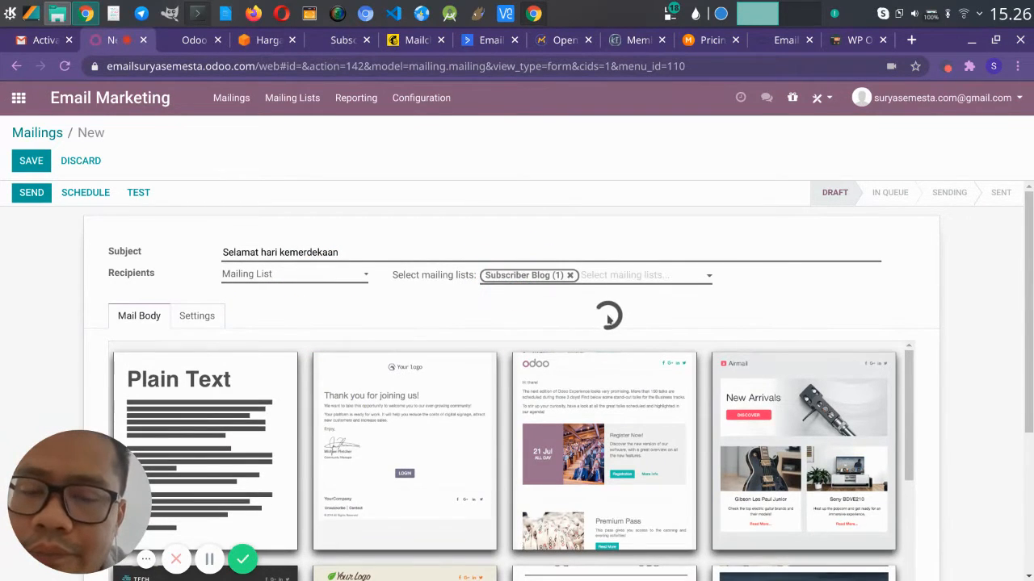
Browse the mail body templates and apply the Airmail template with the New Arrivals banner to the mailing
{"action": "scroll", "coordinate": [606, 314], "scroll_direction": "down", "scroll_amount": 2}
{"action": "scroll", "coordinate": [607, 314], "scroll_direction": "down", "scroll_amount": 2}
{"action": "scroll", "coordinate": [607, 315], "scroll_direction": "up", "scroll_amount": 3}
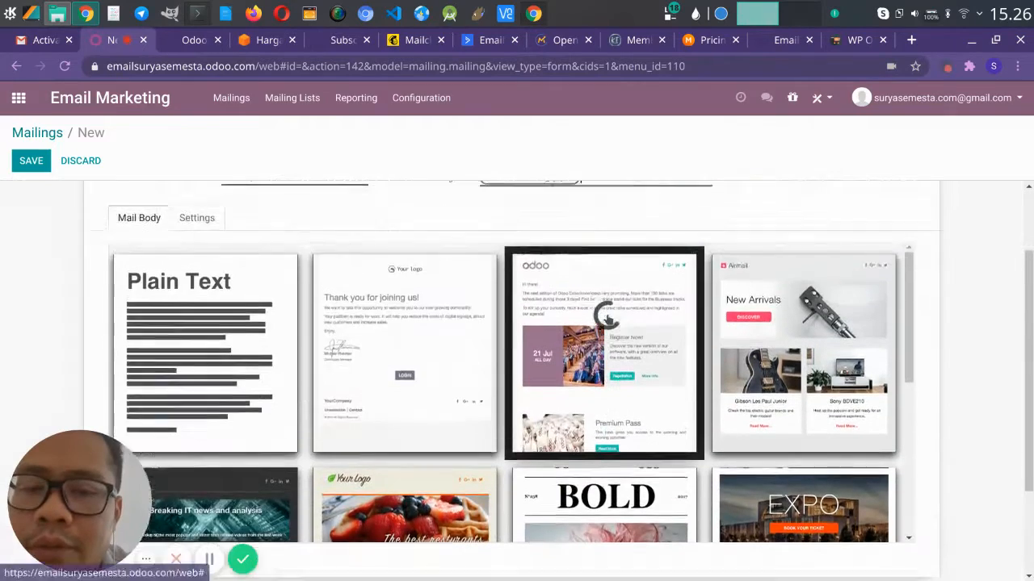
{"action": "scroll", "coordinate": [671, 380], "scroll_direction": "down", "scroll_amount": 3}
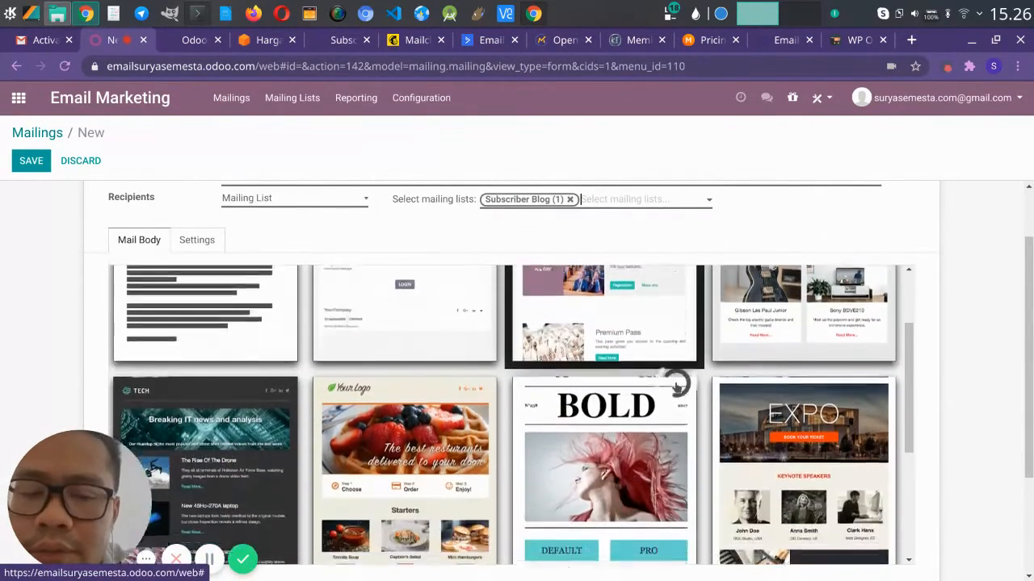
{"action": "scroll", "coordinate": [646, 404], "scroll_direction": "down", "scroll_amount": 2}
{"action": "scroll", "coordinate": [628, 422], "scroll_direction": "up", "scroll_amount": 3}
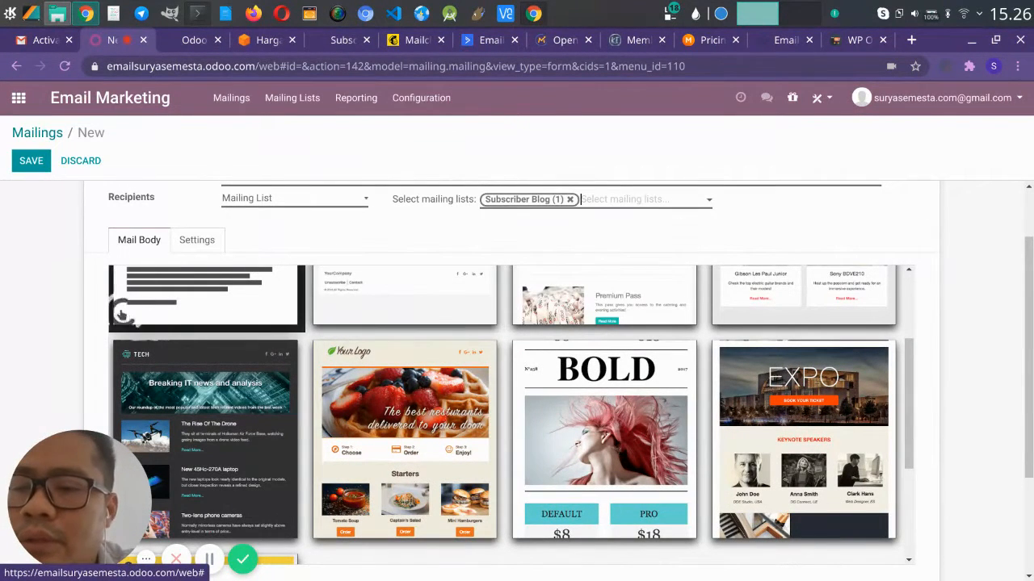
{"action": "scroll", "coordinate": [415, 372], "scroll_direction": "up", "scroll_amount": 2}
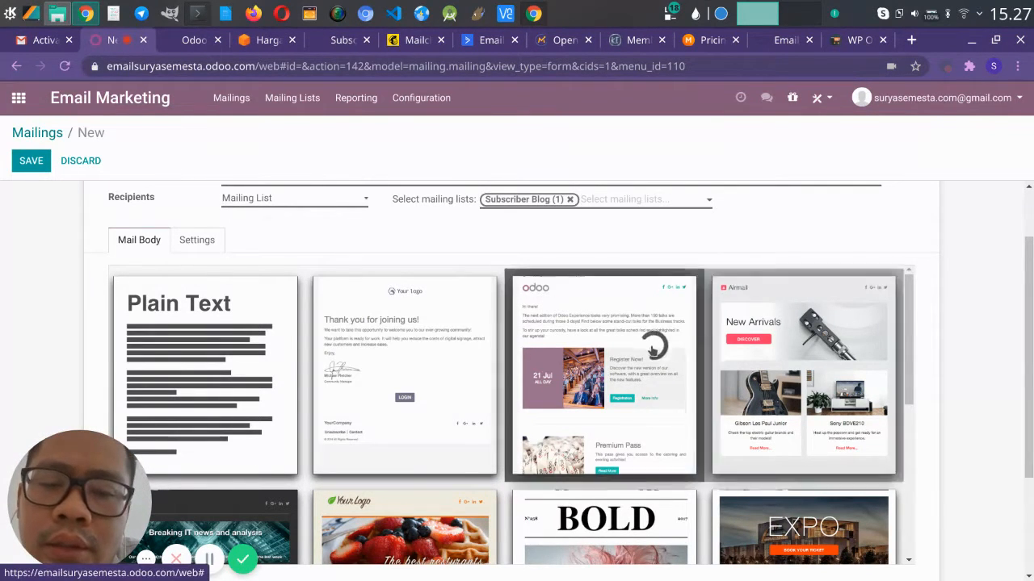
{"action": "left_click", "coordinate": [808, 339]}
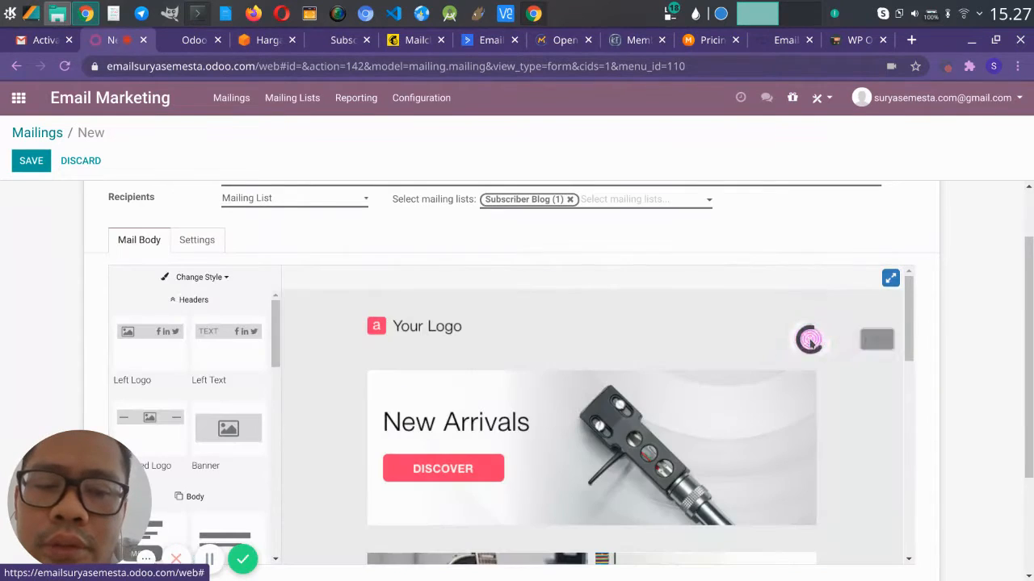
Insert a Left Logo header and a Title Content block between the New Arrivals banner and the product columns
{"action": "scroll", "coordinate": [662, 339], "scroll_direction": "down", "scroll_amount": 3}
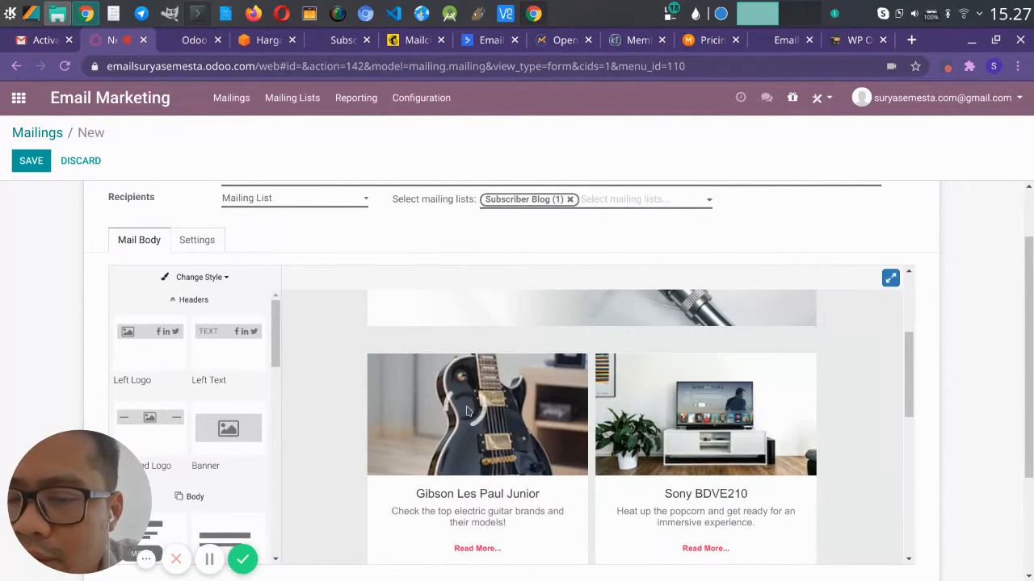
{"action": "scroll", "coordinate": [460, 413], "scroll_direction": "down", "scroll_amount": 2}
{"action": "scroll", "coordinate": [456, 415], "scroll_direction": "up", "scroll_amount": 2}
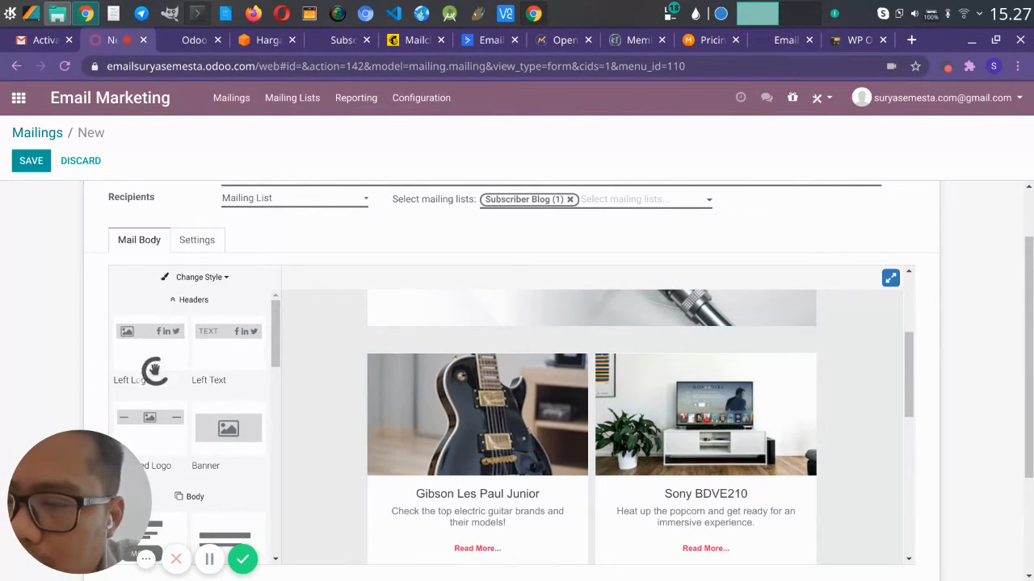
{"action": "left_click_drag", "start_coordinate": [154, 371], "coordinate": [483, 389]}
{"action": "scroll", "coordinate": [253, 394], "scroll_direction": "down", "scroll_amount": 3}
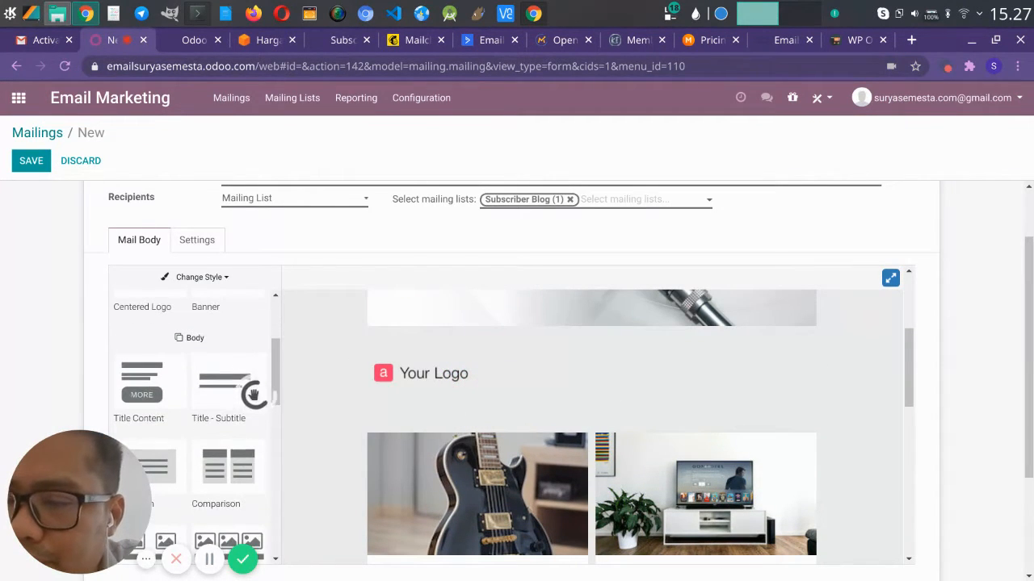
{"action": "left_click_drag", "start_coordinate": [150, 384], "coordinate": [441, 481]}
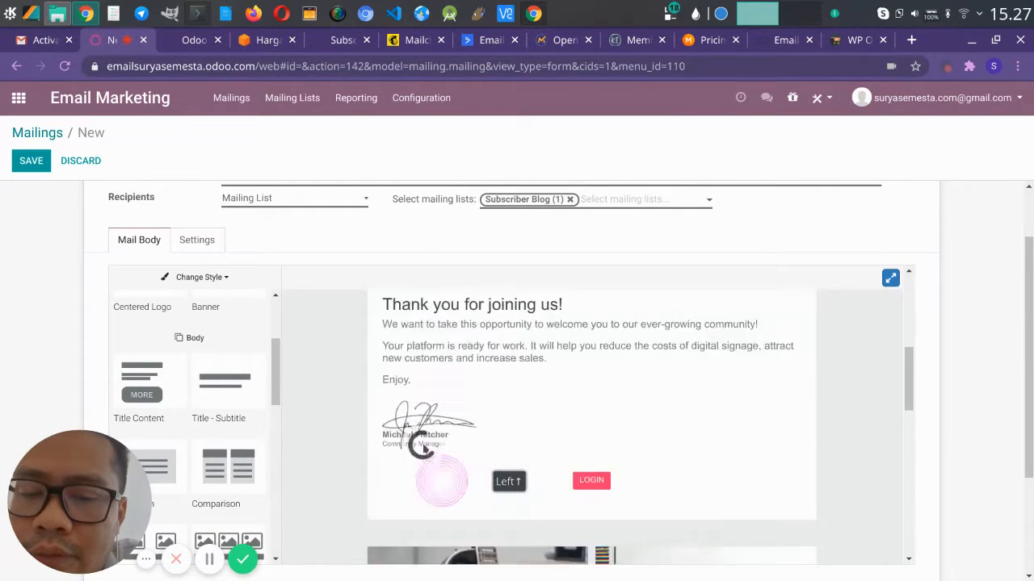
Insert a Comparison block near the two product columns in the mail body
{"action": "scroll", "coordinate": [703, 415], "scroll_direction": "down", "scroll_amount": 5}
{"action": "scroll", "coordinate": [226, 403], "scroll_direction": "down", "scroll_amount": 3}
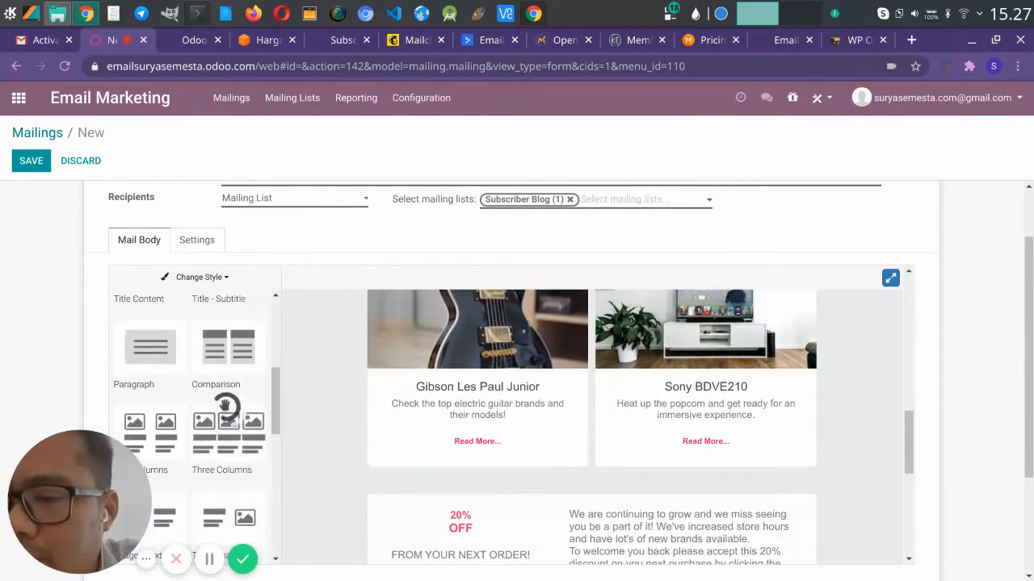
{"action": "left_click_drag", "start_coordinate": [229, 347], "coordinate": [554, 332]}
{"action": "scroll", "coordinate": [706, 429], "scroll_direction": "up", "scroll_amount": 10}
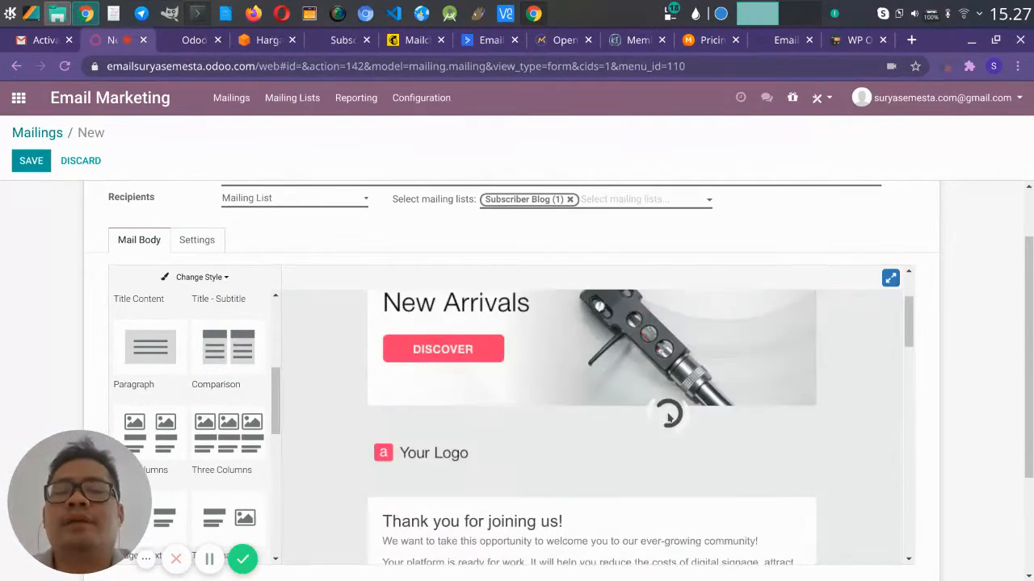
{"action": "scroll", "coordinate": [667, 415], "scroll_direction": "up", "scroll_amount": 2}
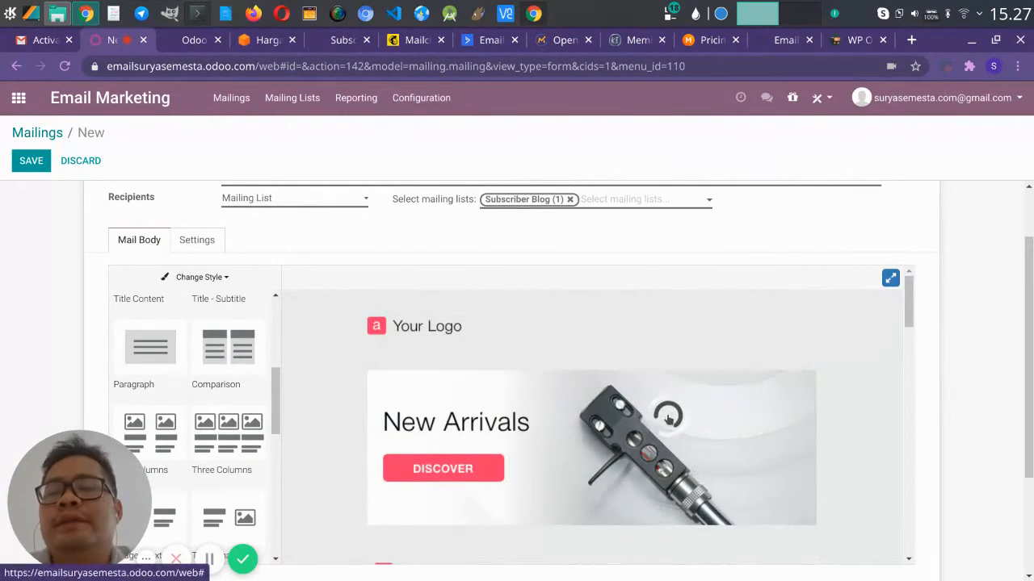
Check the mailing's sender and reply settings, and switch to the Marketing Automation app
{"action": "left_click", "coordinate": [197, 238]}
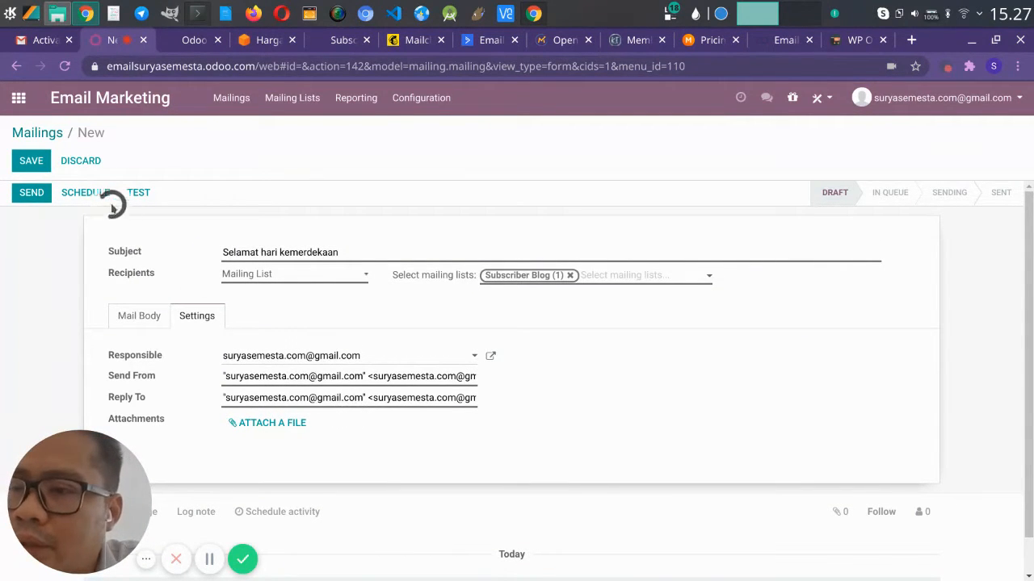
{"action": "left_click", "coordinate": [18, 100]}
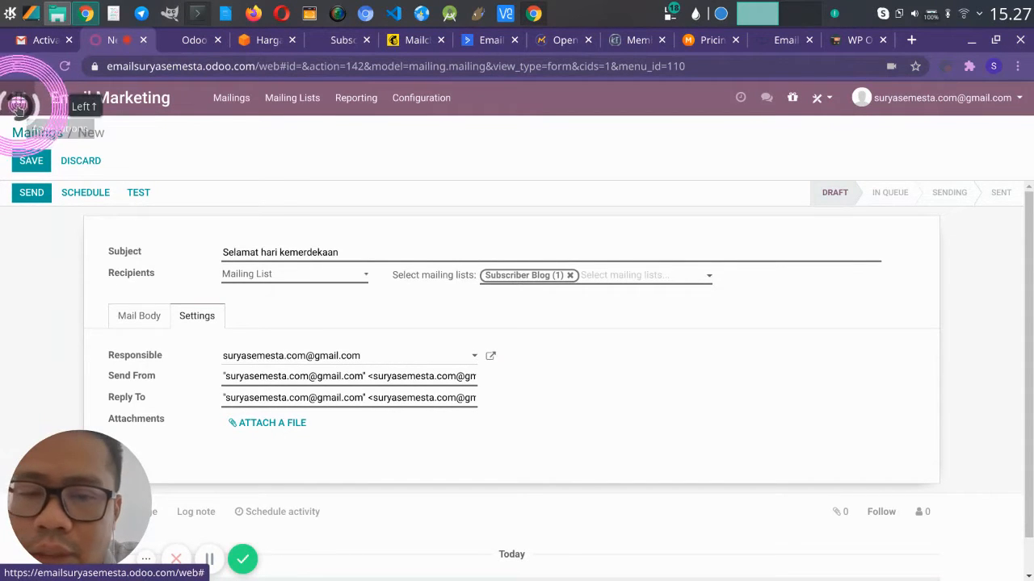
{"action": "left_click", "coordinate": [299, 195]}
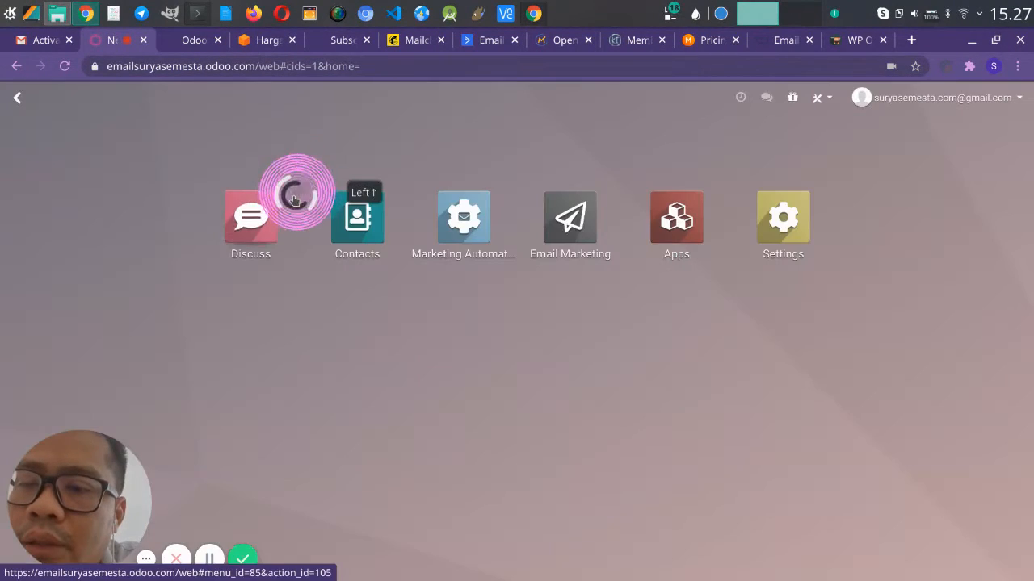
{"action": "left_click", "coordinate": [462, 230]}
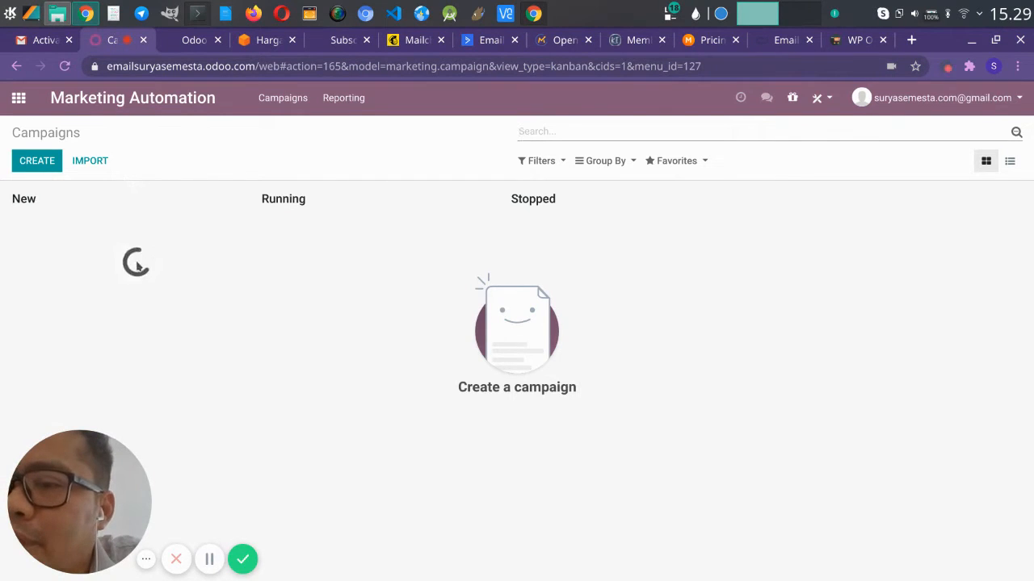
Create a new marketing campaign named "Panduan Email Marketing"
{"action": "left_click", "coordinate": [42, 163]}
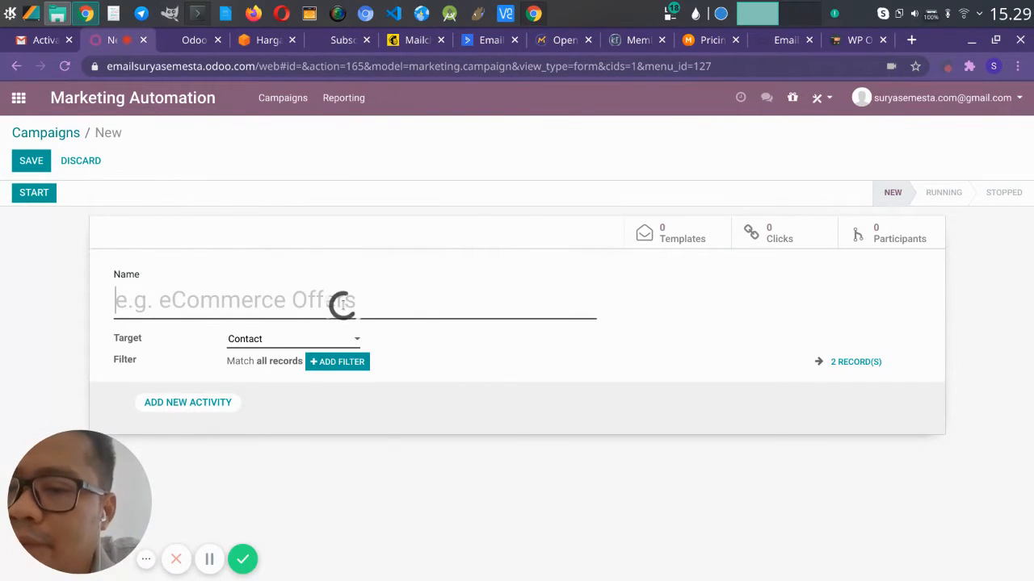
{"action": "left_click", "coordinate": [342, 305]}
{"action": "type", "text": "Pan"}
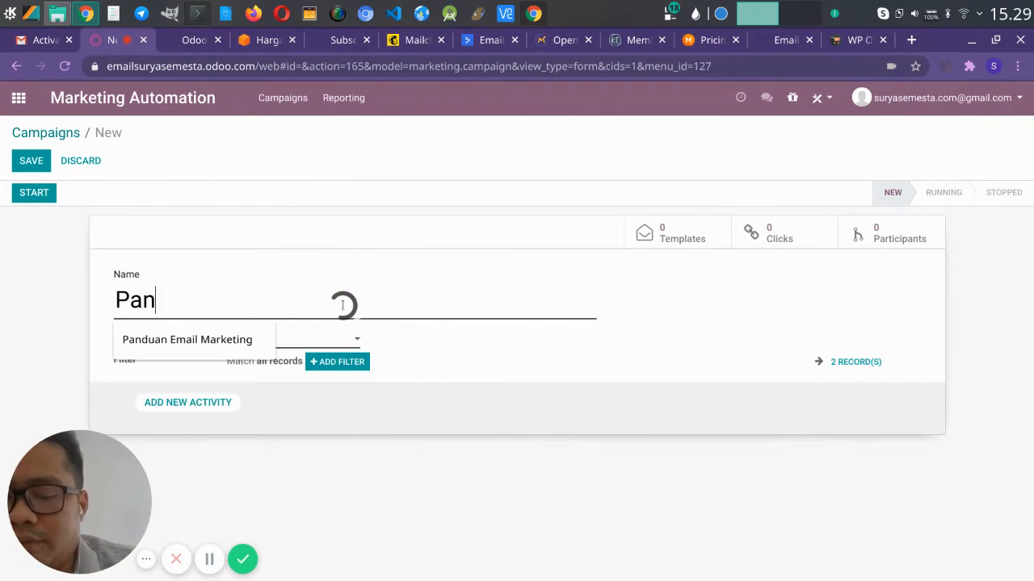
{"action": "type", "text": "dan"}
{"action": "key", "text": "BackSpace"}
{"action": "key", "text": "BackSpace"}
{"action": "key", "text": "BackSpace"}
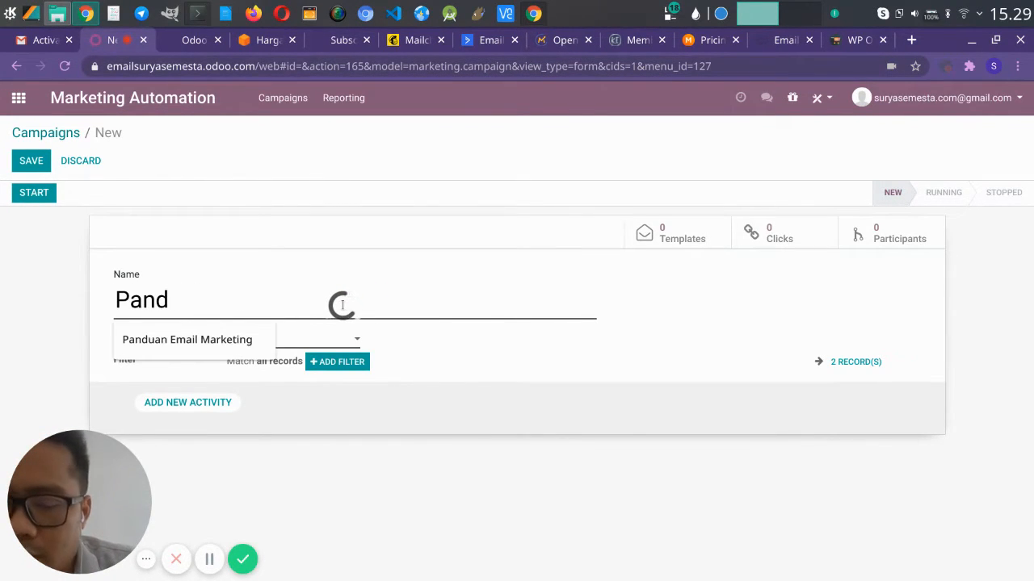
{"action": "type", "text": "uan Email Mar"}
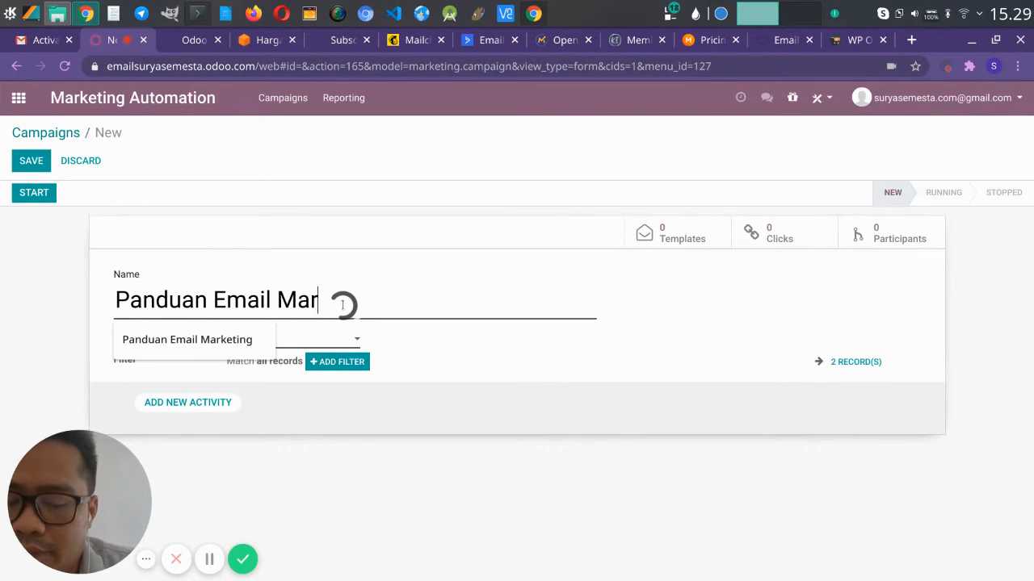
{"action": "type", "text": "keting"}
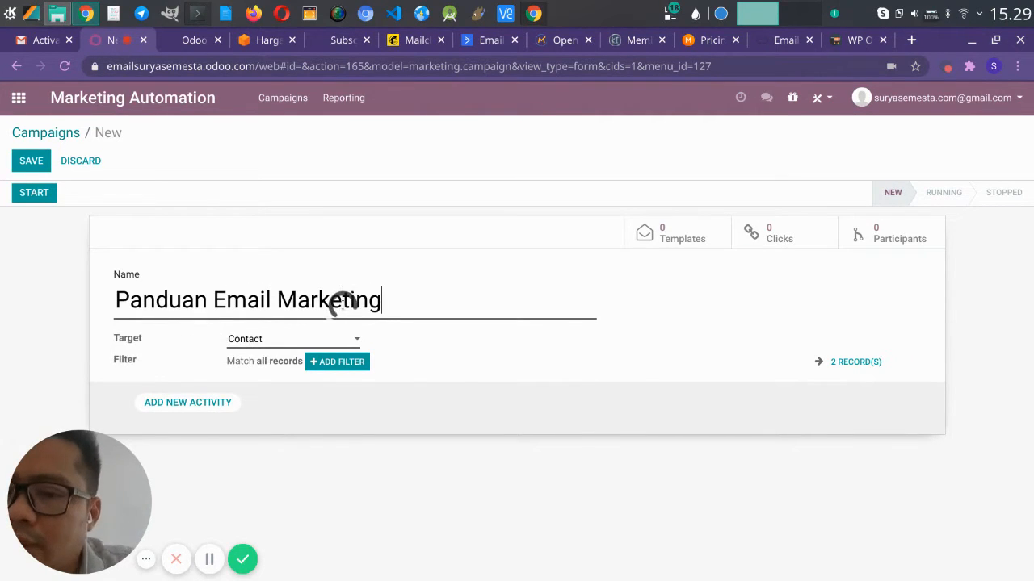
Set the campaign's target to Mailing Contact and filter the records by Mailing Lists > ID = 1
{"action": "left_click", "coordinate": [321, 344]}
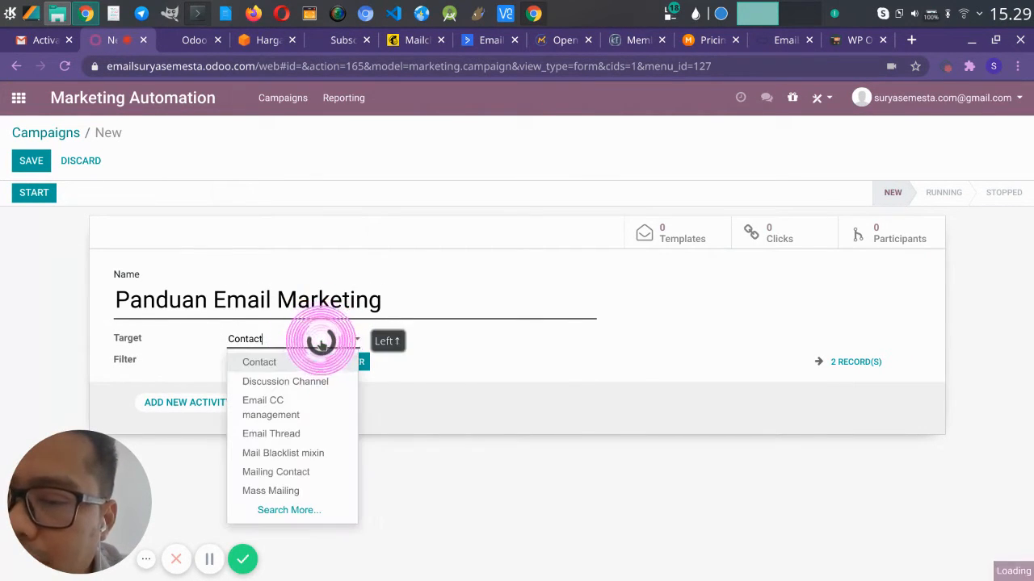
{"action": "left_click", "coordinate": [305, 478]}
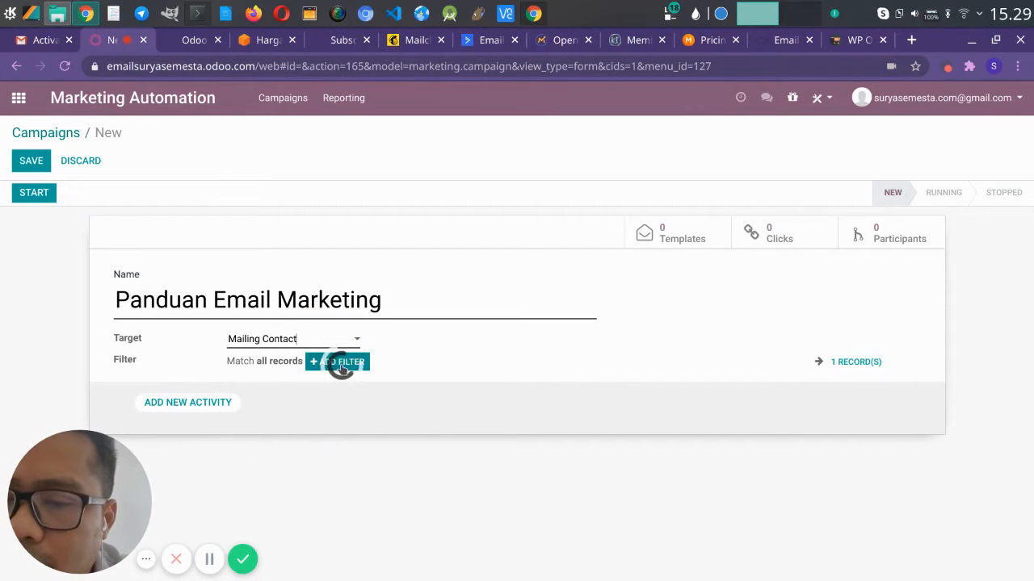
{"action": "left_click", "coordinate": [339, 362]}
{"action": "left_click", "coordinate": [335, 382]}
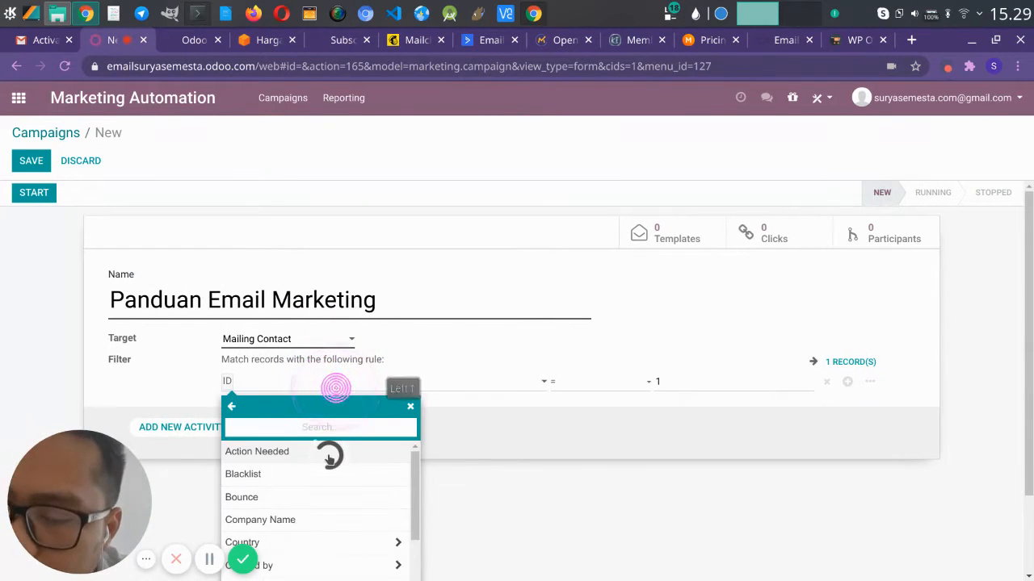
{"action": "scroll", "coordinate": [329, 458], "scroll_direction": "down", "scroll_amount": 3}
{"action": "scroll", "coordinate": [329, 458], "scroll_direction": "down", "scroll_amount": 1}
{"action": "scroll", "coordinate": [328, 459], "scroll_direction": "up", "scroll_amount": 3}
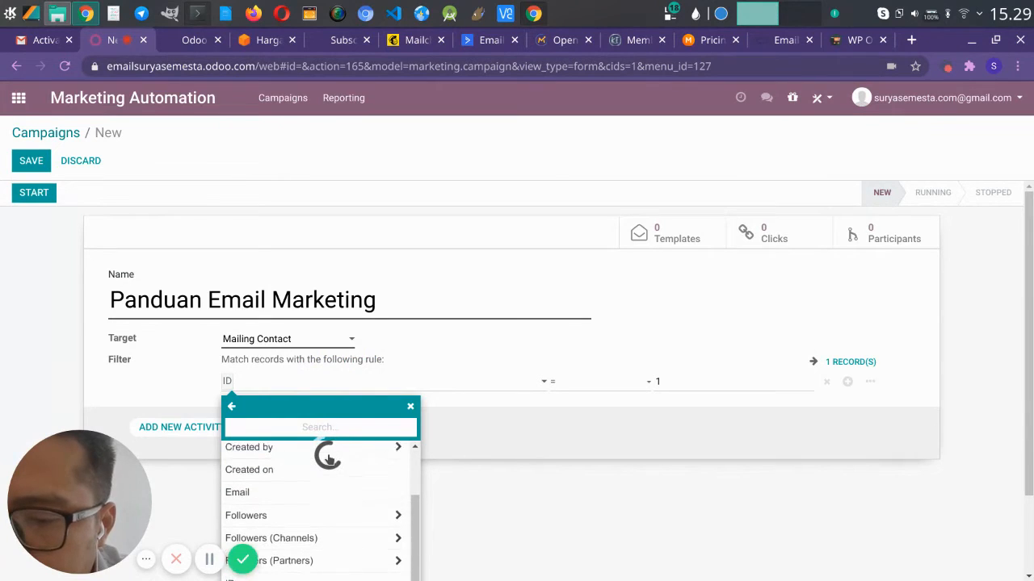
{"action": "scroll", "coordinate": [328, 458], "scroll_direction": "down", "scroll_amount": 5}
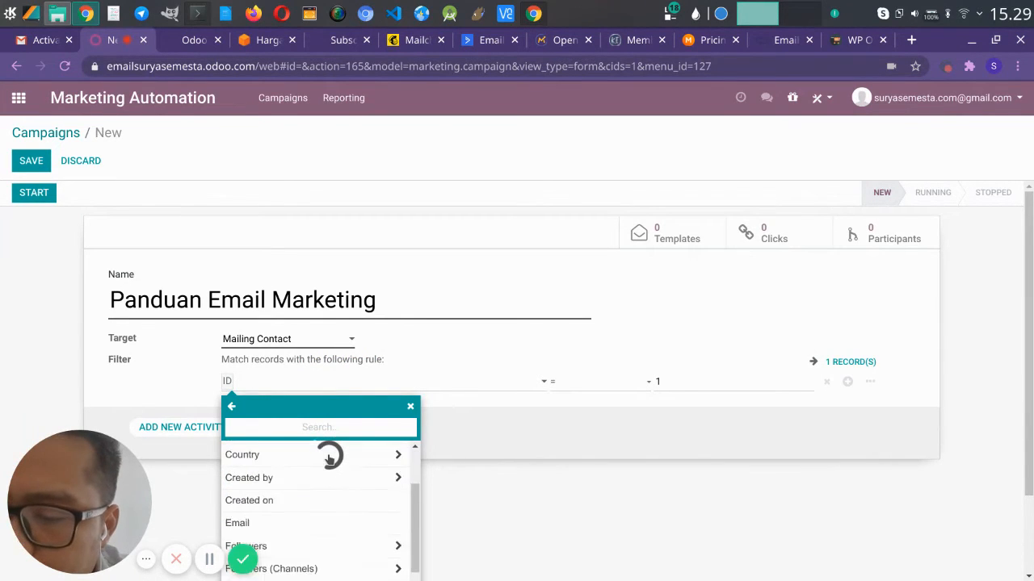
{"action": "scroll", "coordinate": [328, 459], "scroll_direction": "down", "scroll_amount": 1}
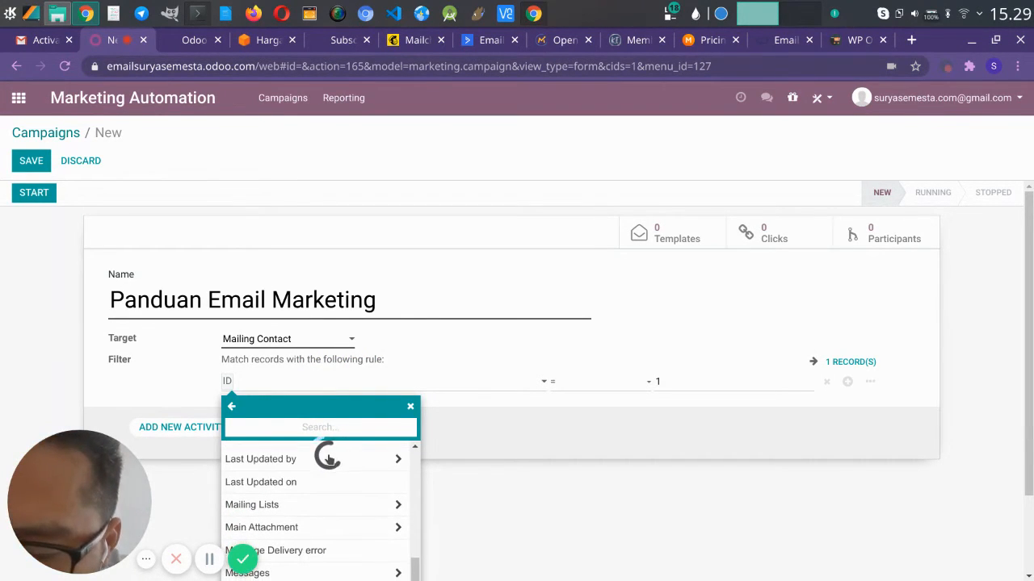
{"action": "left_click", "coordinate": [397, 504]}
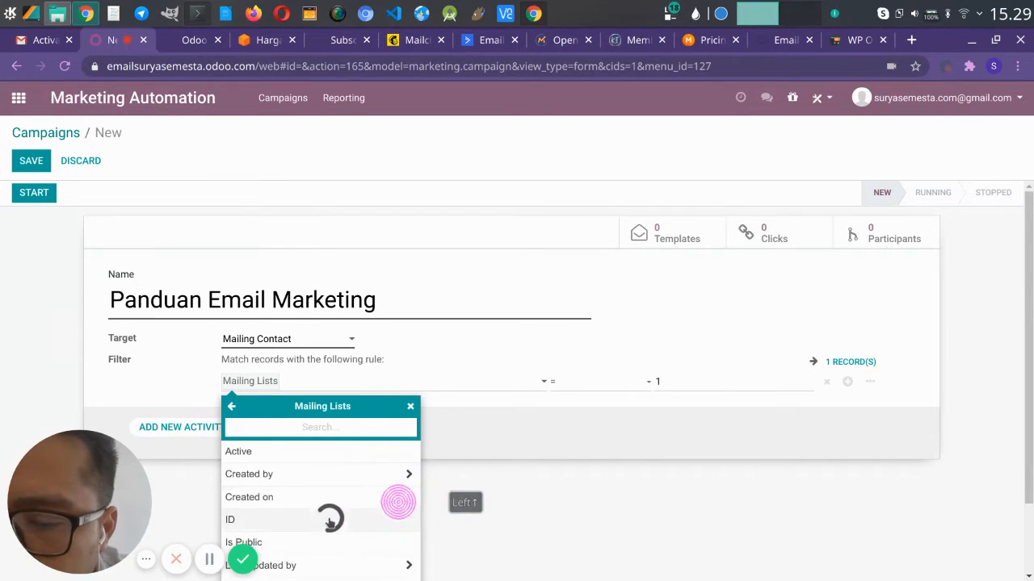
{"action": "left_click", "coordinate": [329, 520]}
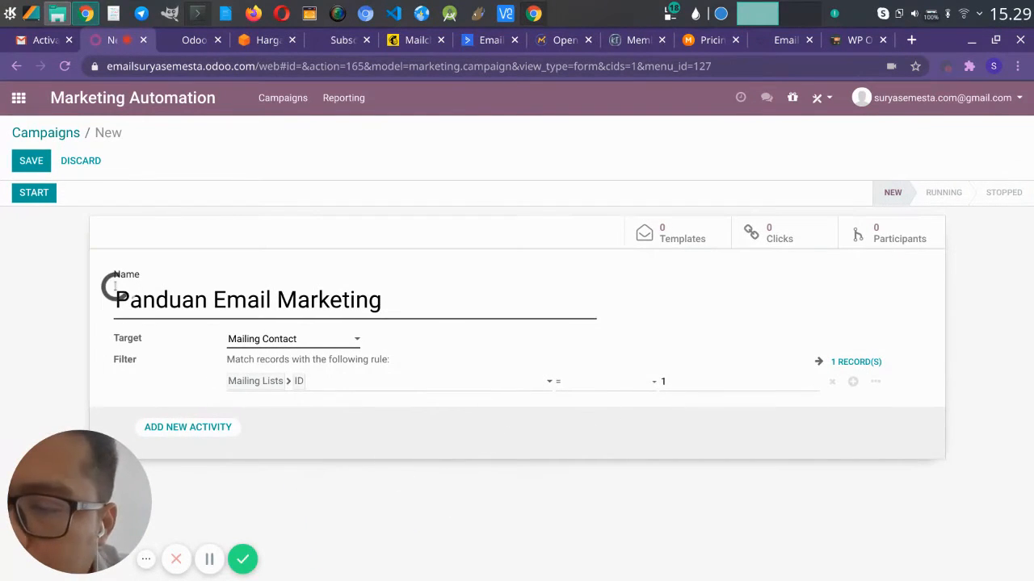
Add a new email activity to the campaign, triggered 1 Days after the beginning of the campaign
{"action": "left_click", "coordinate": [202, 427]}
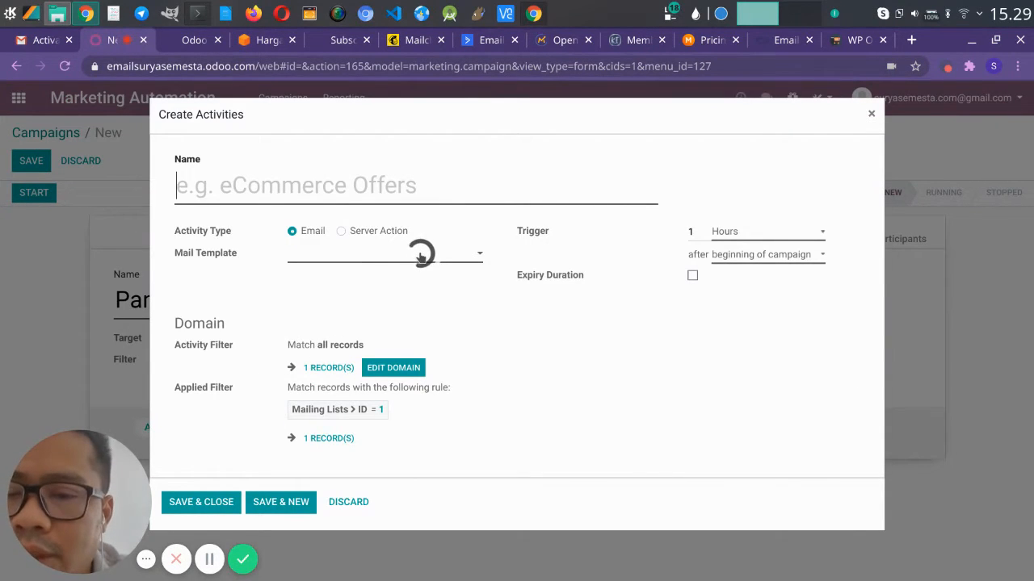
{"action": "left_click", "coordinate": [421, 254]}
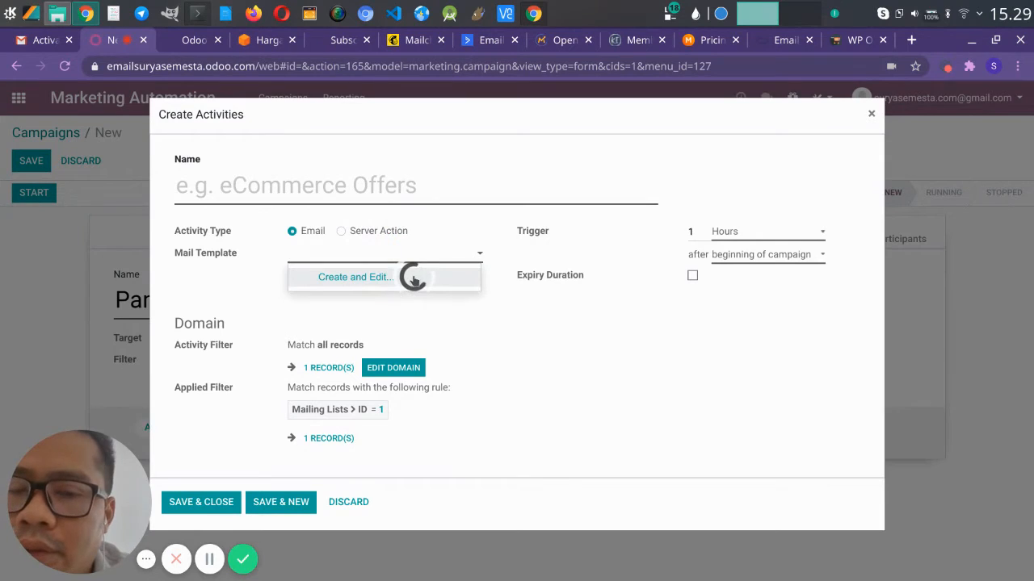
{"action": "left_click", "coordinate": [575, 313]}
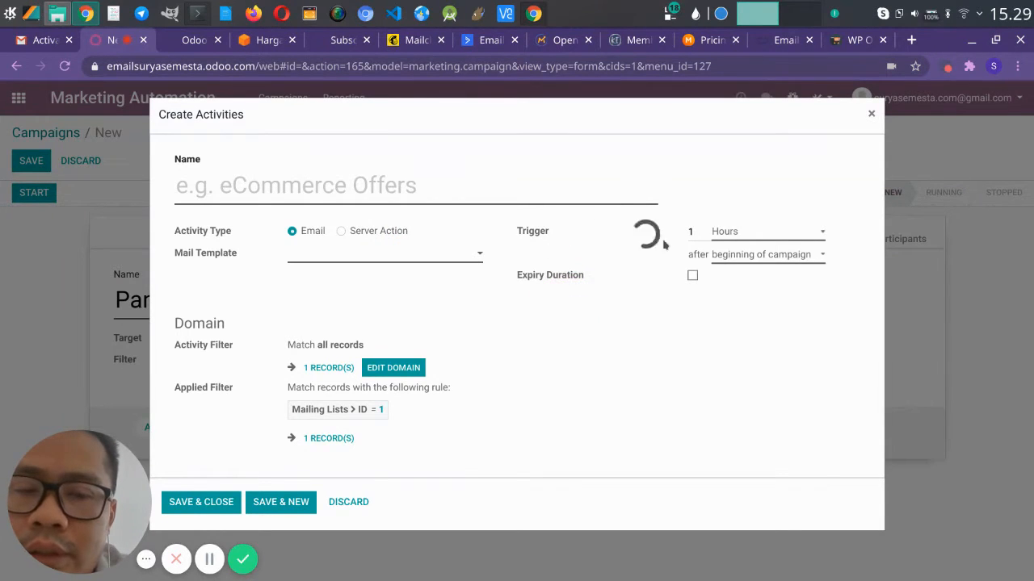
{"action": "left_click", "coordinate": [743, 232]}
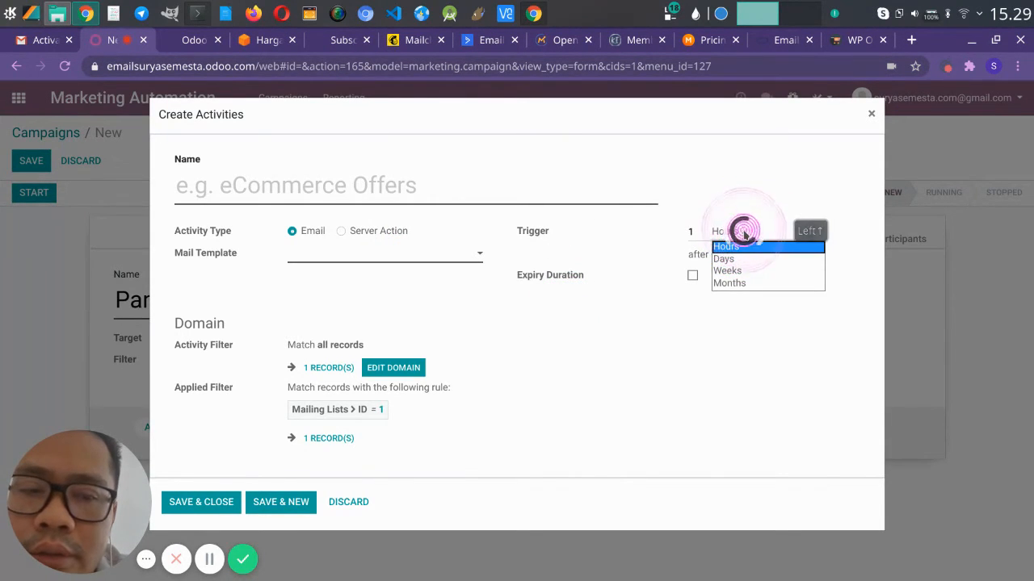
{"action": "left_click", "coordinate": [712, 205]}
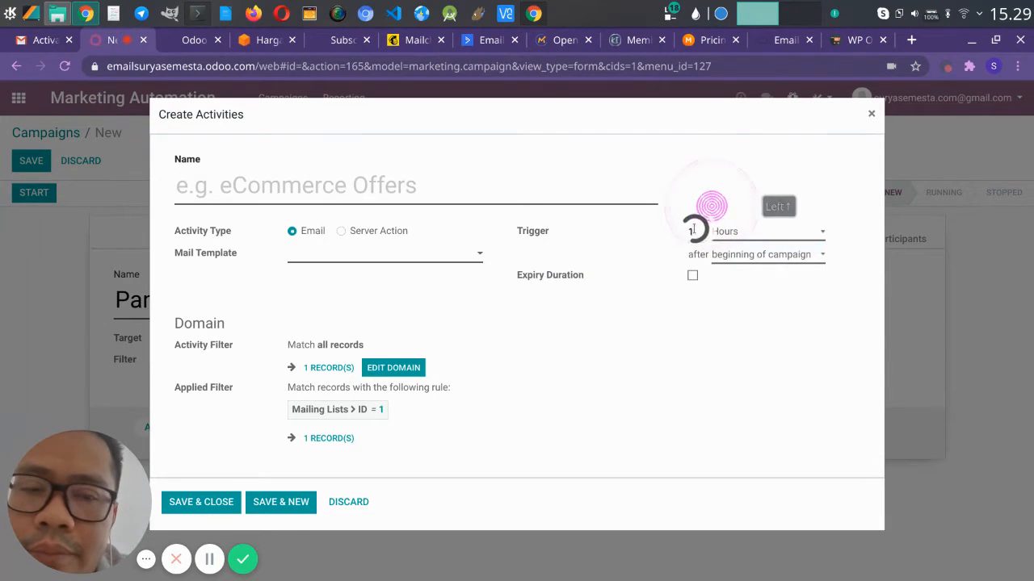
{"action": "left_click", "coordinate": [693, 231]}
{"action": "left_click", "coordinate": [693, 233]}
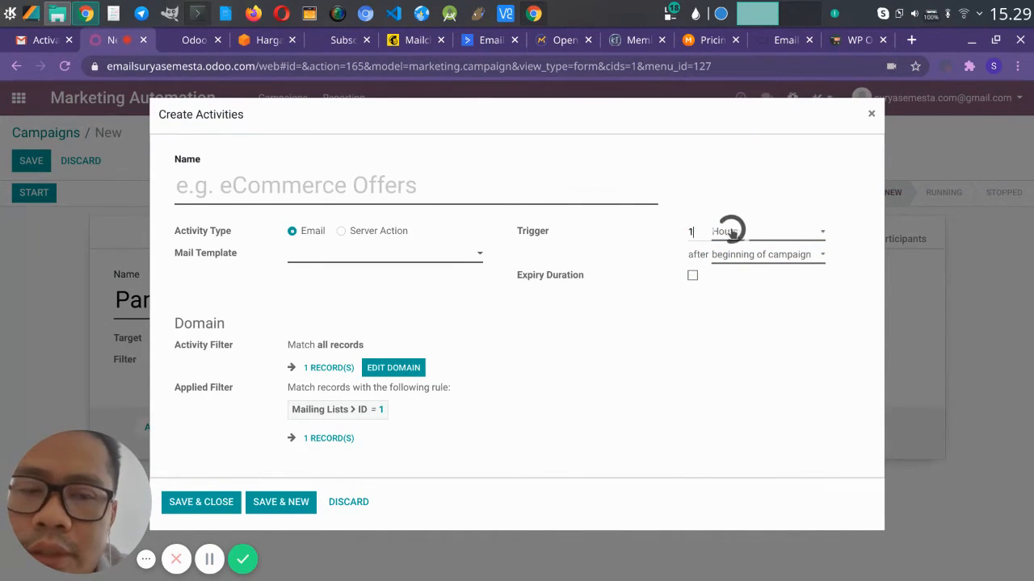
{"action": "left_click", "coordinate": [731, 231]}
{"action": "left_click", "coordinate": [737, 257]}
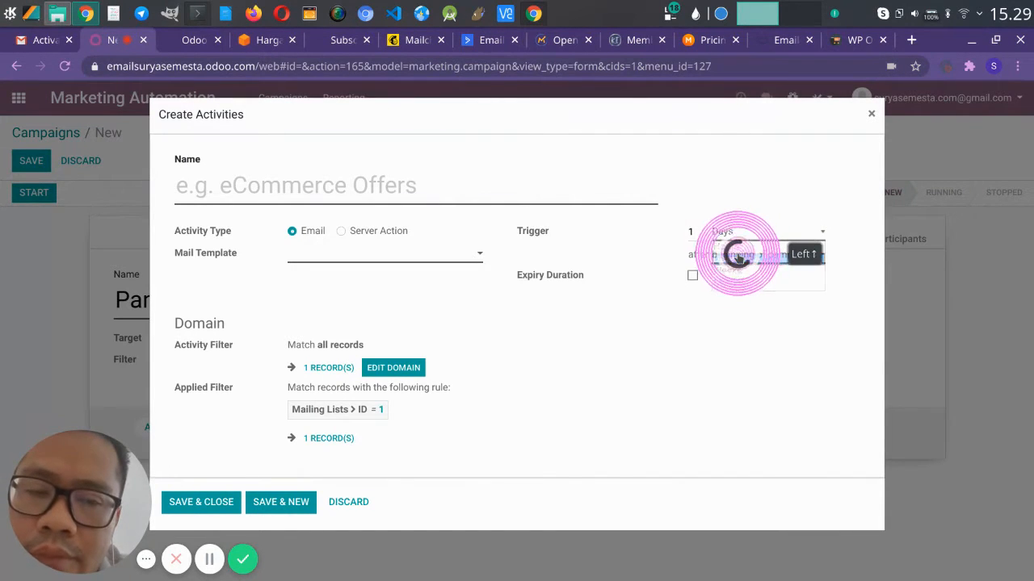
{"action": "left_click", "coordinate": [727, 316]}
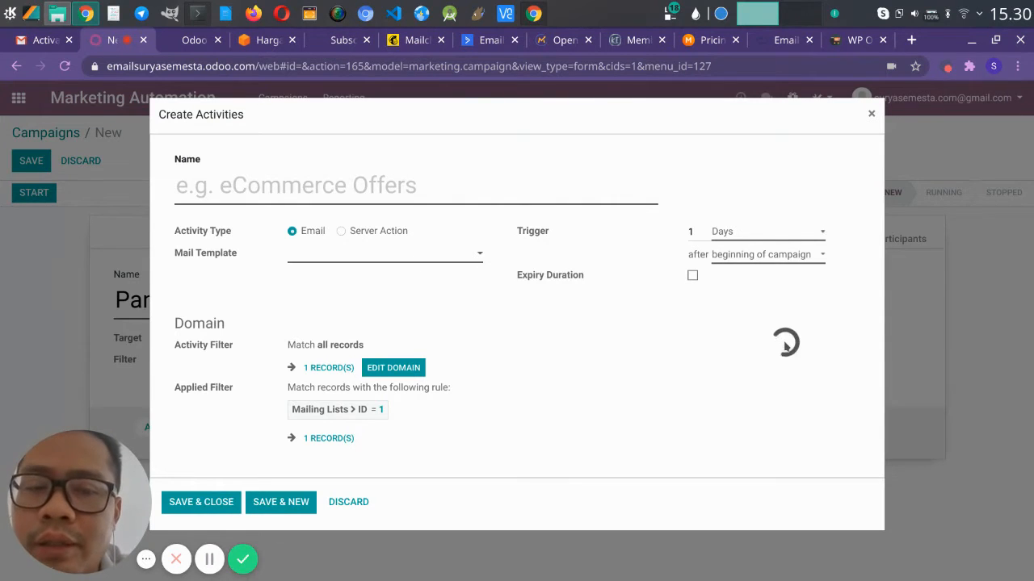
{"action": "left_click", "coordinate": [742, 260]}
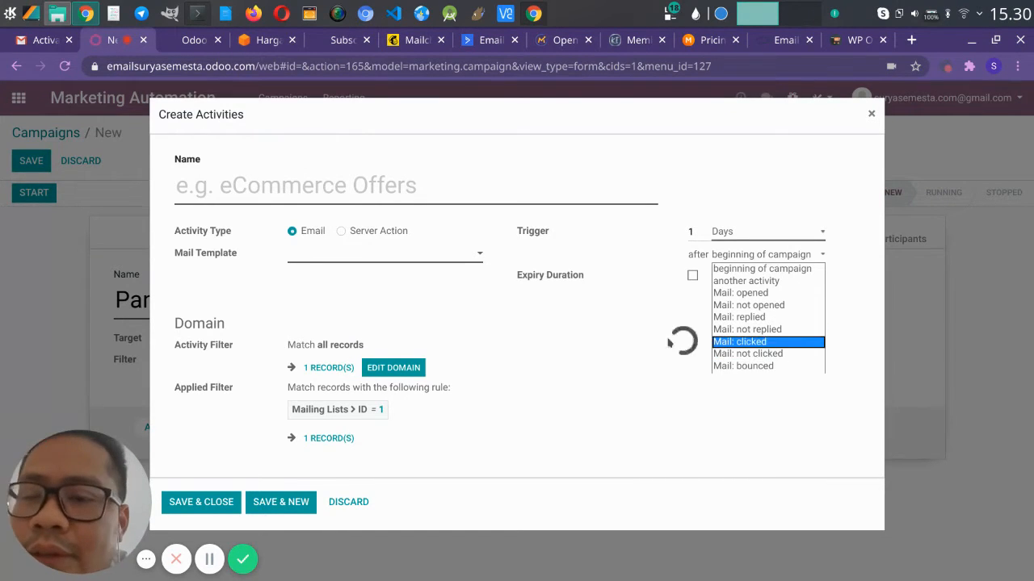
{"action": "left_click", "coordinate": [430, 257]}
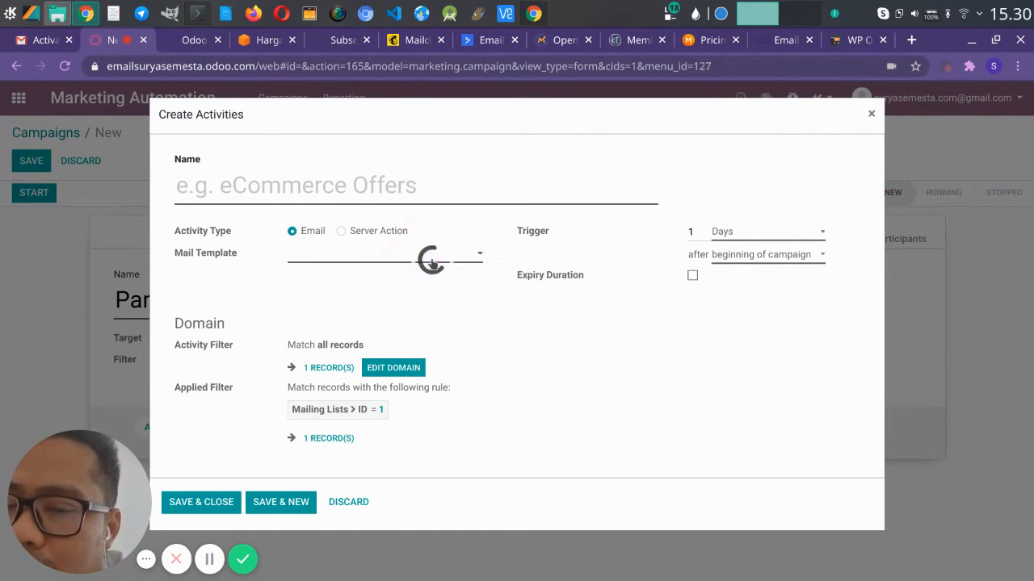
Create a mail template for the activity with the subject "Download Panduan" and the Airmail "New Arrivals" design
{"action": "left_click", "coordinate": [421, 256]}
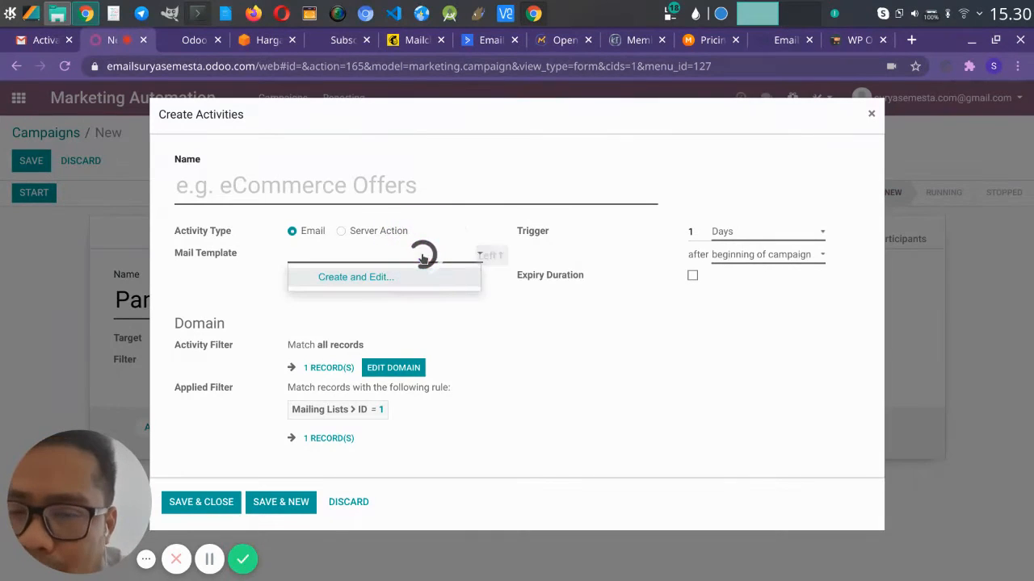
{"action": "left_click", "coordinate": [424, 261]}
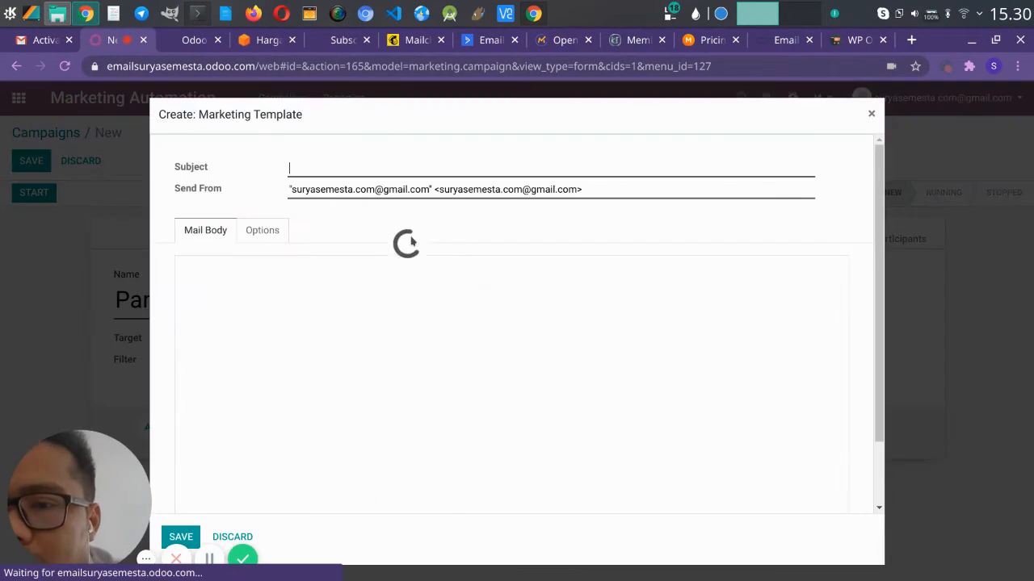
{"action": "left_click", "coordinate": [392, 168]}
{"action": "type", "text": "Download Panduan"}
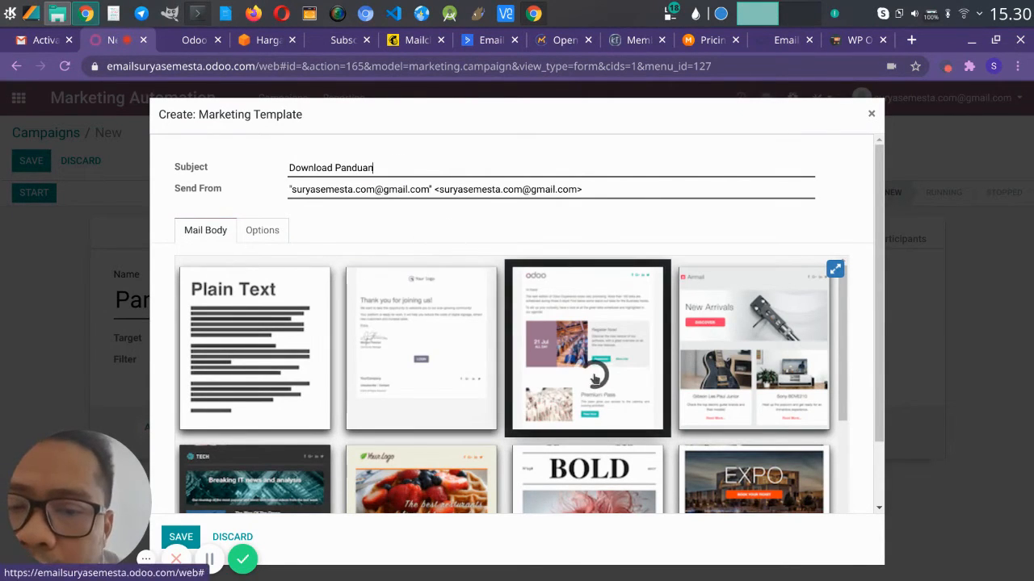
{"action": "left_click", "coordinate": [693, 343]}
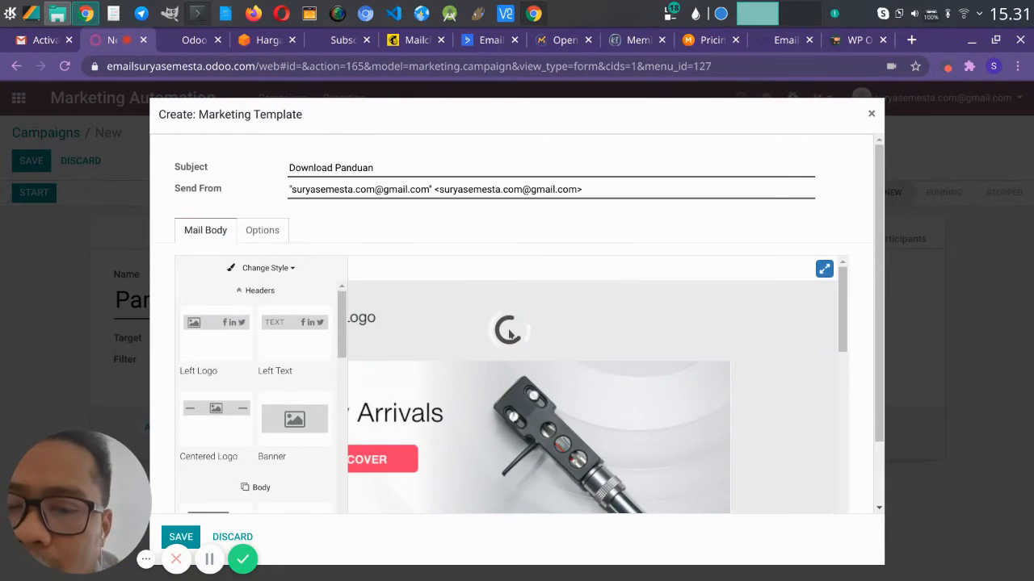
{"action": "scroll", "coordinate": [509, 330], "scroll_direction": "down", "scroll_amount": 5}
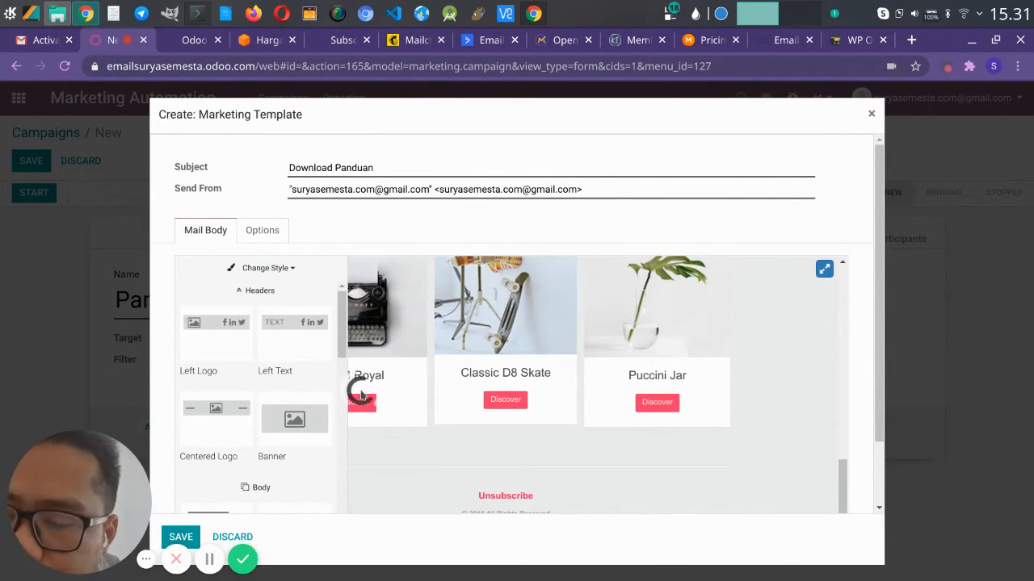
{"action": "left_click", "coordinate": [182, 537]}
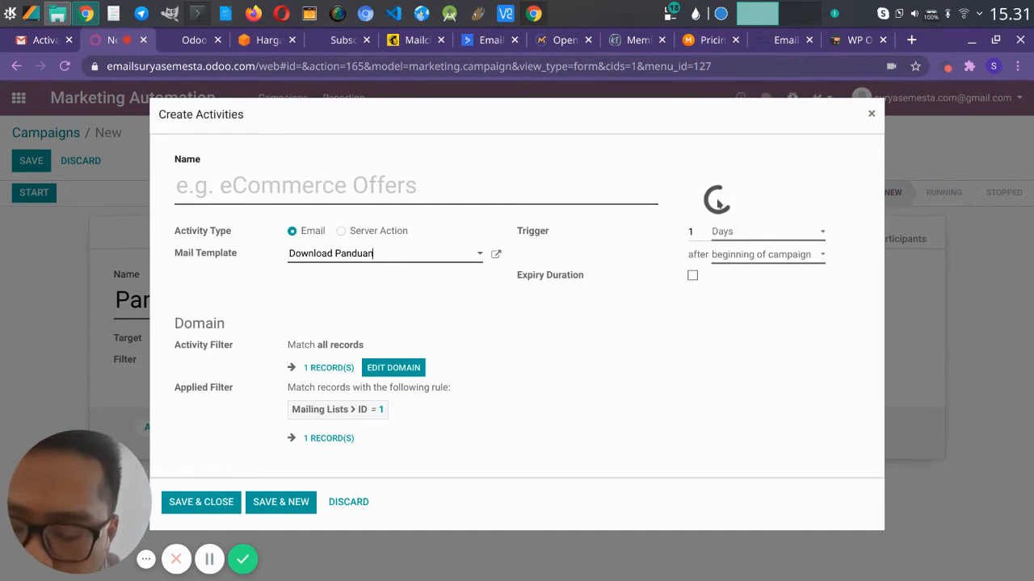
Name the activity "Download Panduan" and save it to the campaign workflow
{"action": "mouse_move", "coordinate": [718, 201]}
{"action": "left_mouse_down"}
{"action": "mouse_move", "coordinate": [676, 202]}
{"action": "mouse_move", "coordinate": [761, 260]}
{"action": "mouse_move", "coordinate": [832, 201]}
{"action": "mouse_move", "coordinate": [711, 200]}
{"action": "left_mouse_up"}
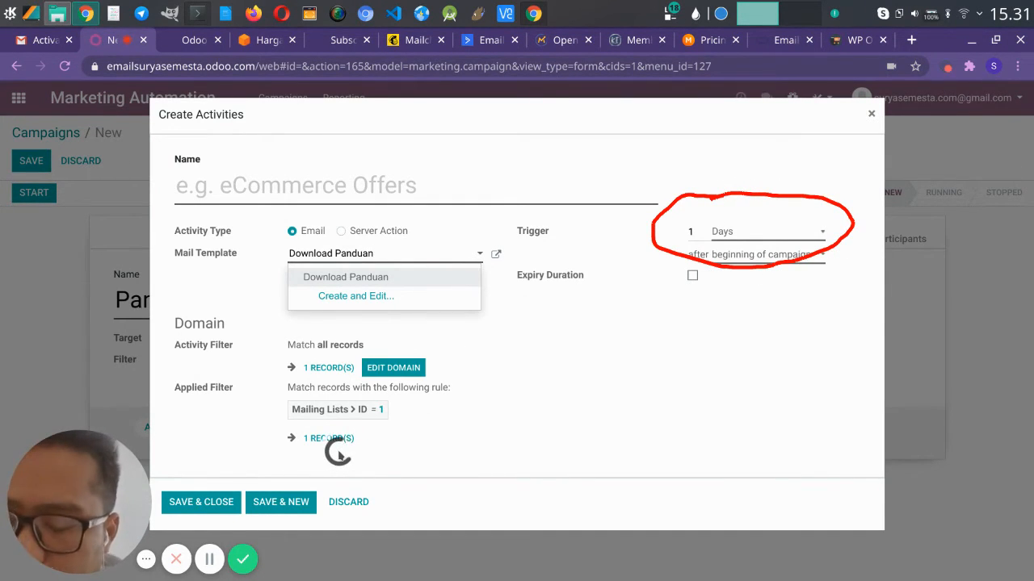
{"action": "left_click", "coordinate": [186, 505]}
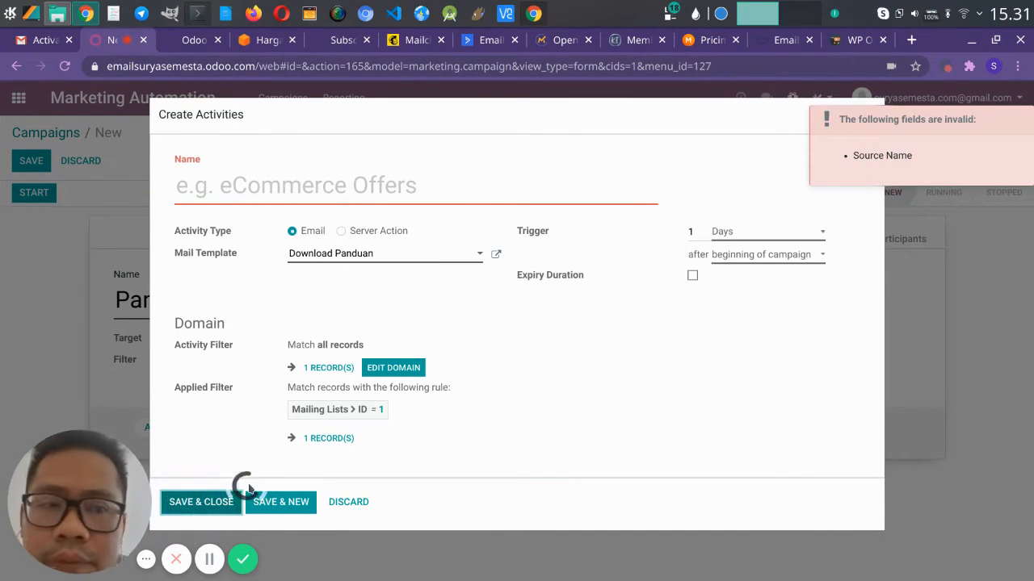
{"action": "left_click", "coordinate": [275, 193]}
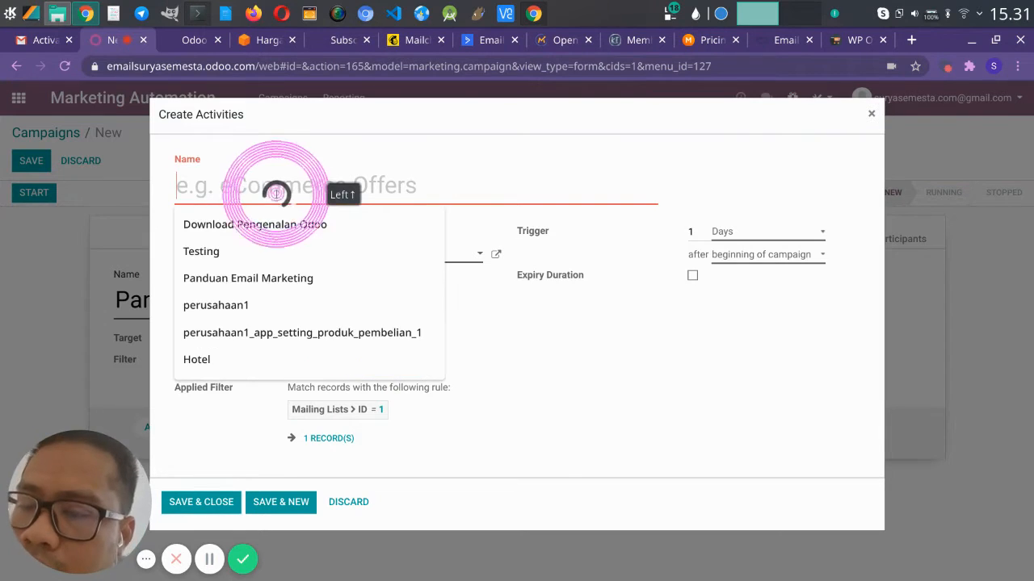
{"action": "left_click", "coordinate": [638, 347]}
{"action": "left_click", "coordinate": [369, 179]}
{"action": "type", "text": "Do"}
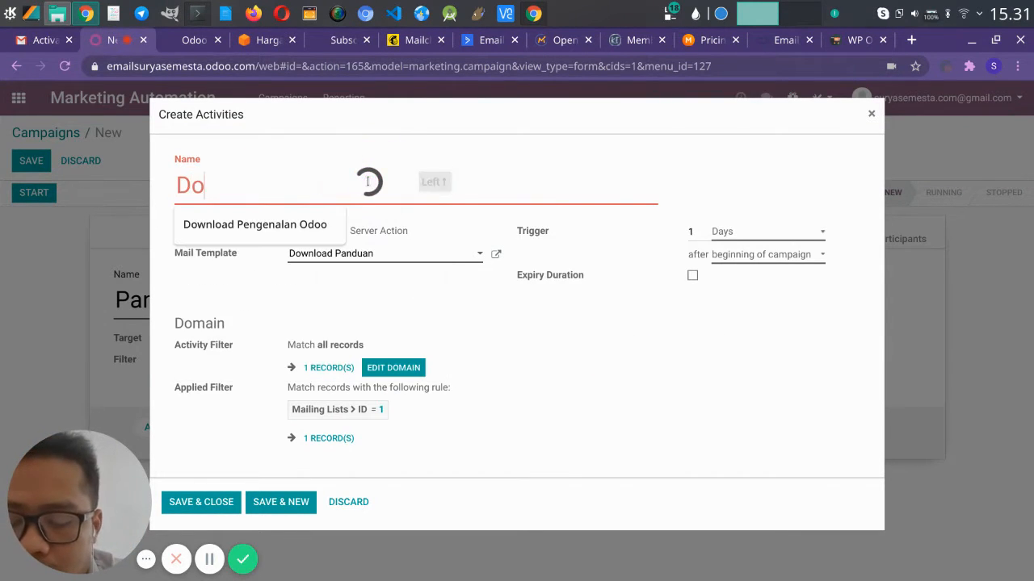
{"action": "type", "text": "wnload Pand"}
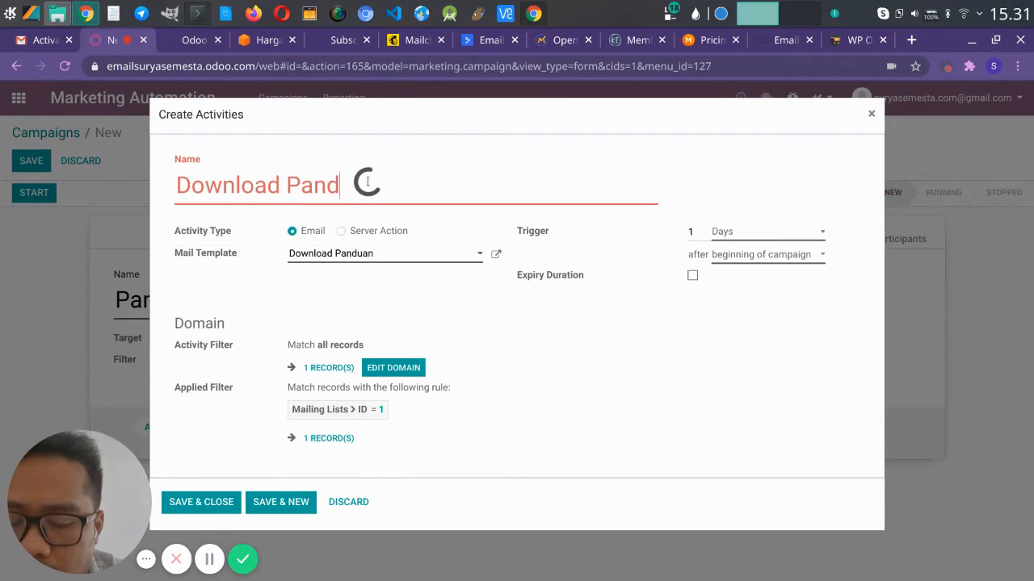
{"action": "type", "text": "uan"}
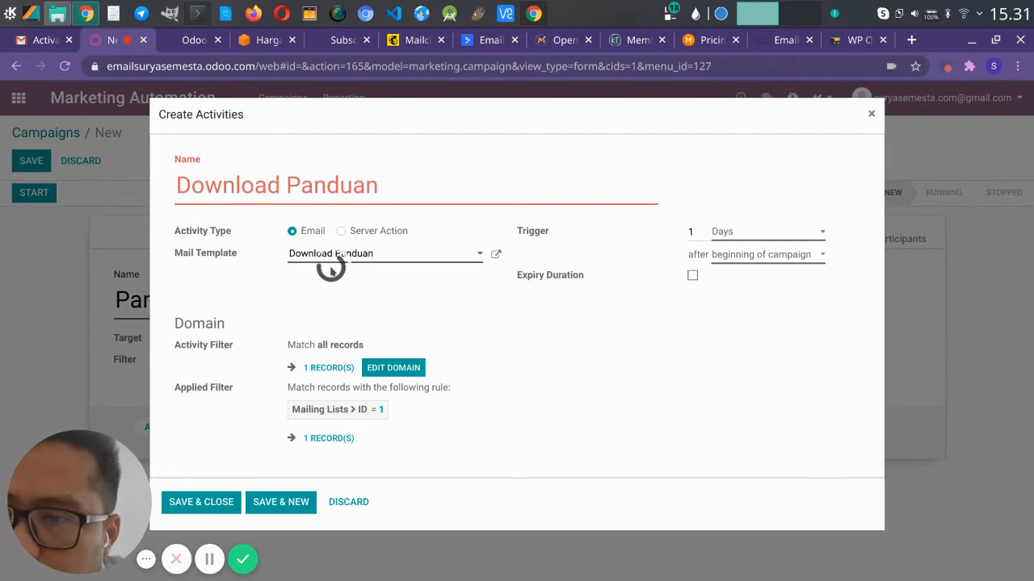
{"action": "left_click", "coordinate": [219, 502]}
Check the new activity in the campaign workflow and save the campaign
{"action": "scroll", "coordinate": [260, 370], "scroll_direction": "down", "scroll_amount": 3}
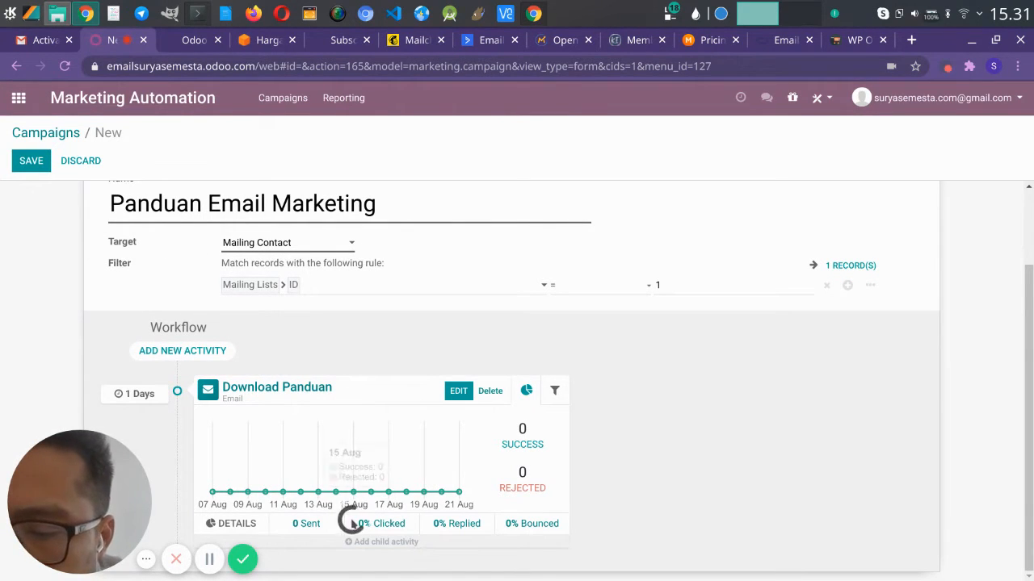
{"action": "scroll", "coordinate": [149, 368], "scroll_direction": "up", "scroll_amount": 2}
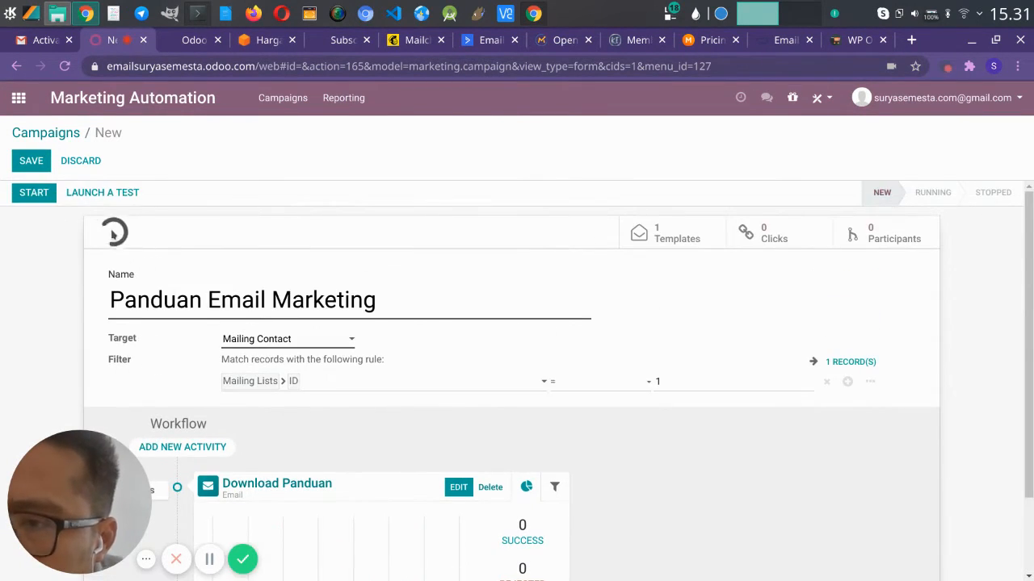
{"action": "left_click", "coordinate": [33, 162]}
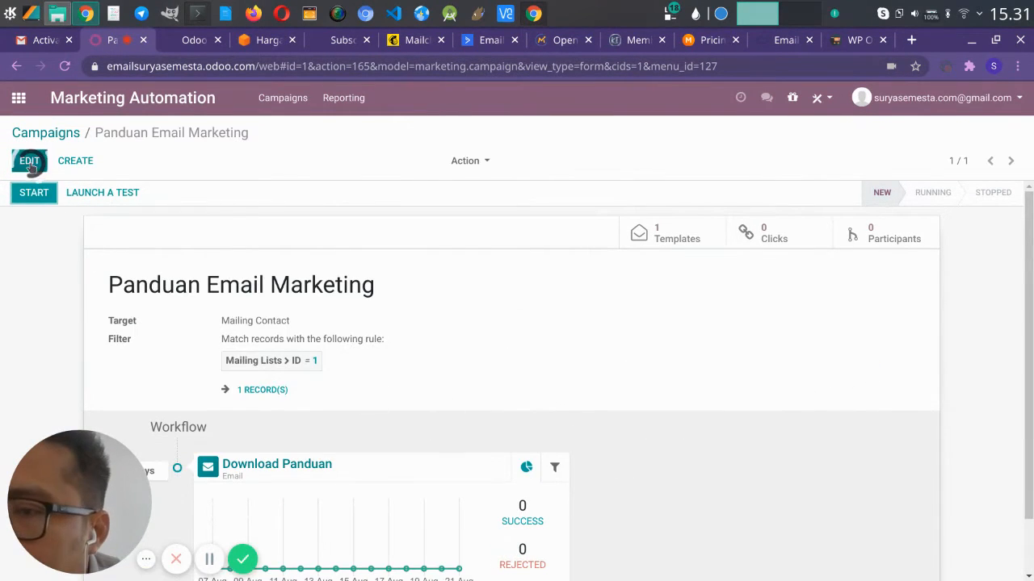
Reopen the campaign for editing and show the child activity options under the Download Panduan activity
{"action": "left_click", "coordinate": [29, 161]}
{"action": "scroll", "coordinate": [722, 297], "scroll_direction": "down", "scroll_amount": 2}
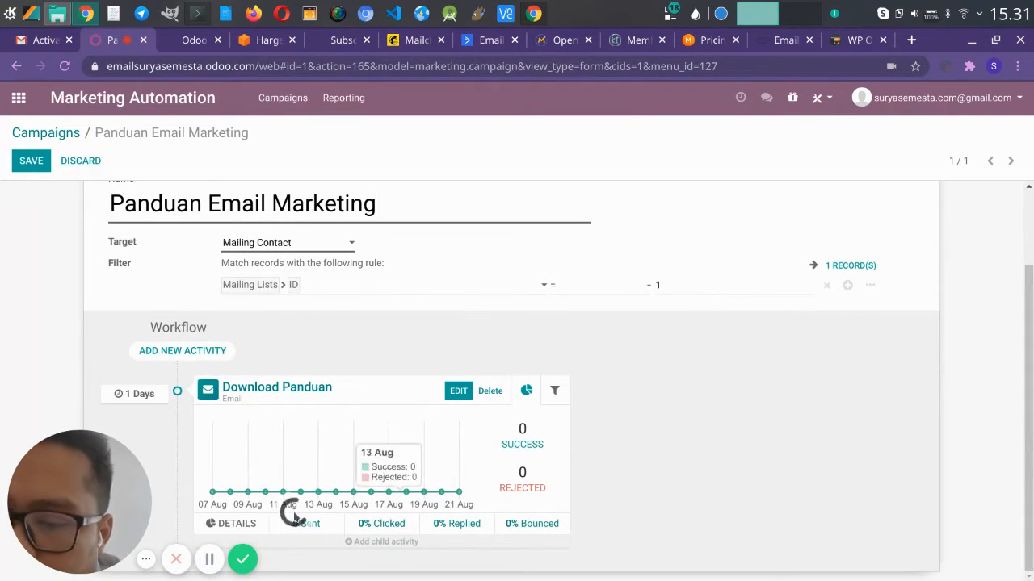
{"action": "mouse_move", "coordinate": [323, 540]}
{"action": "scroll", "coordinate": [452, 545], "scroll_direction": "down", "scroll_amount": 1}
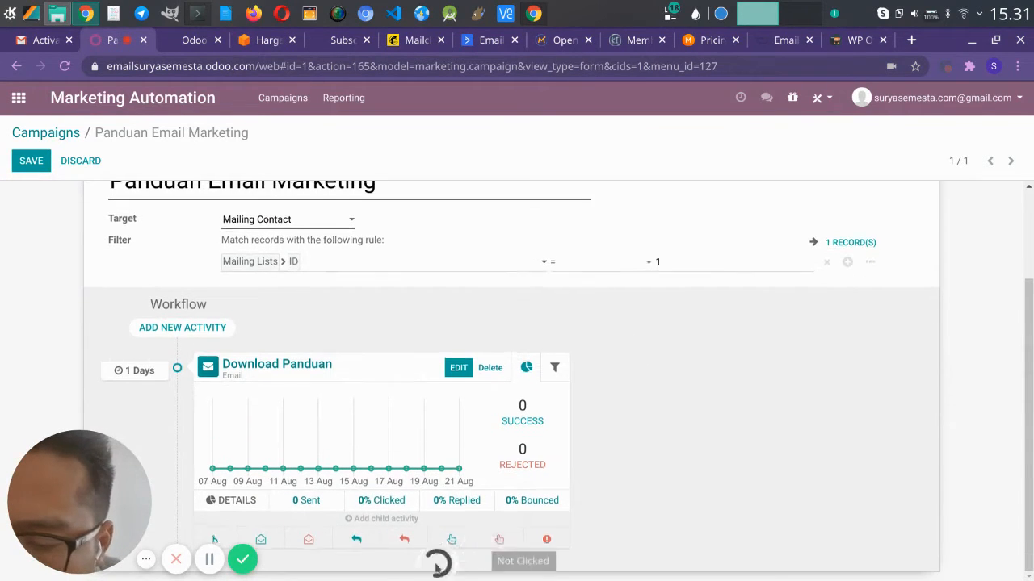
{"action": "left_click", "coordinate": [140, 555]}
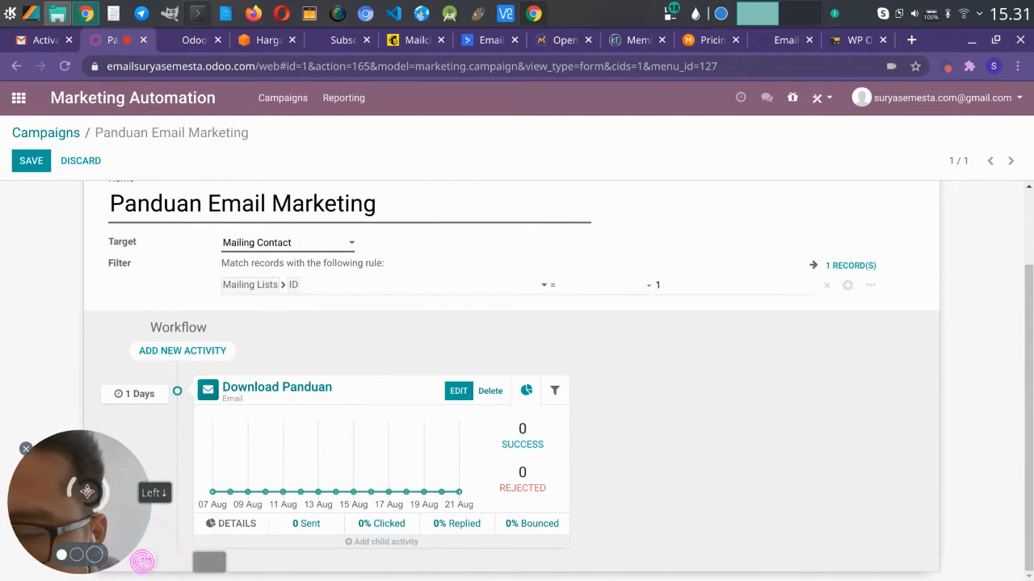
{"action": "left_click_drag", "start_coordinate": [87, 491], "coordinate": [1001, 484]}
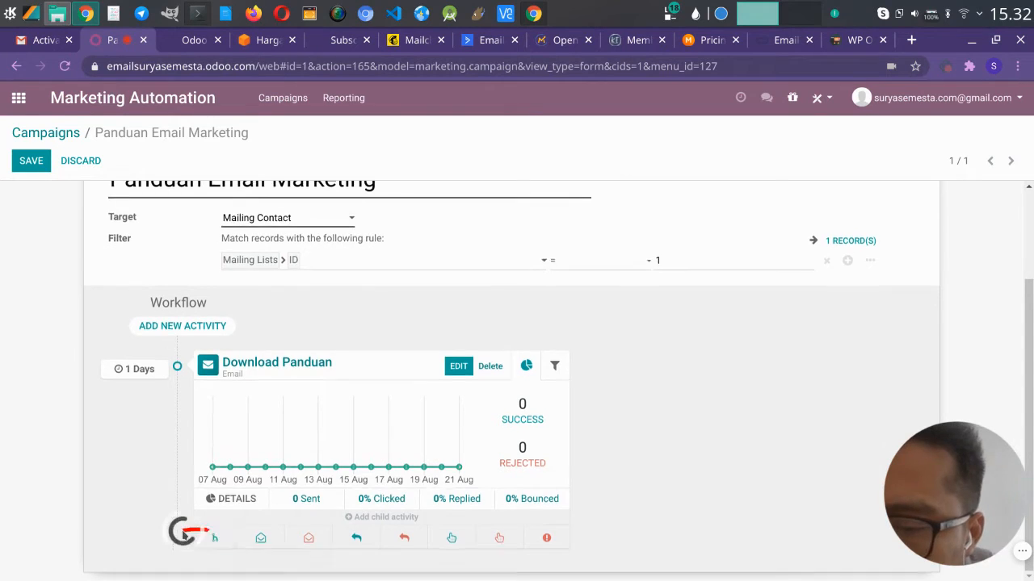
{"action": "mouse_move", "coordinate": [182, 533]}
{"action": "left_mouse_down"}
{"action": "mouse_move", "coordinate": [203, 554]}
{"action": "mouse_move", "coordinate": [573, 570]}
{"action": "mouse_move", "coordinate": [452, 525]}
{"action": "mouse_move", "coordinate": [189, 512]}
{"action": "left_mouse_up"}
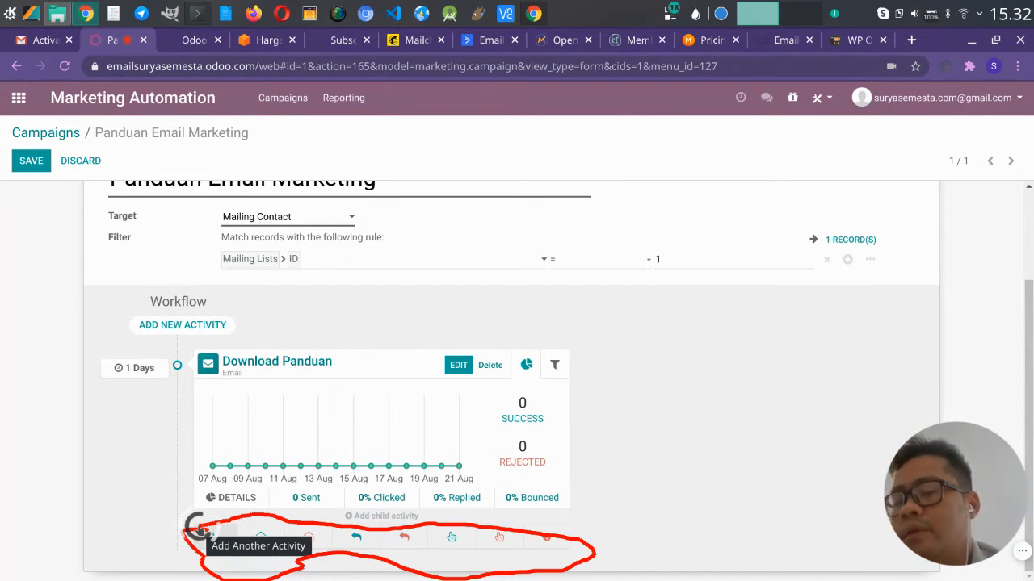
{"action": "key", "text": "shift+super+F11"}
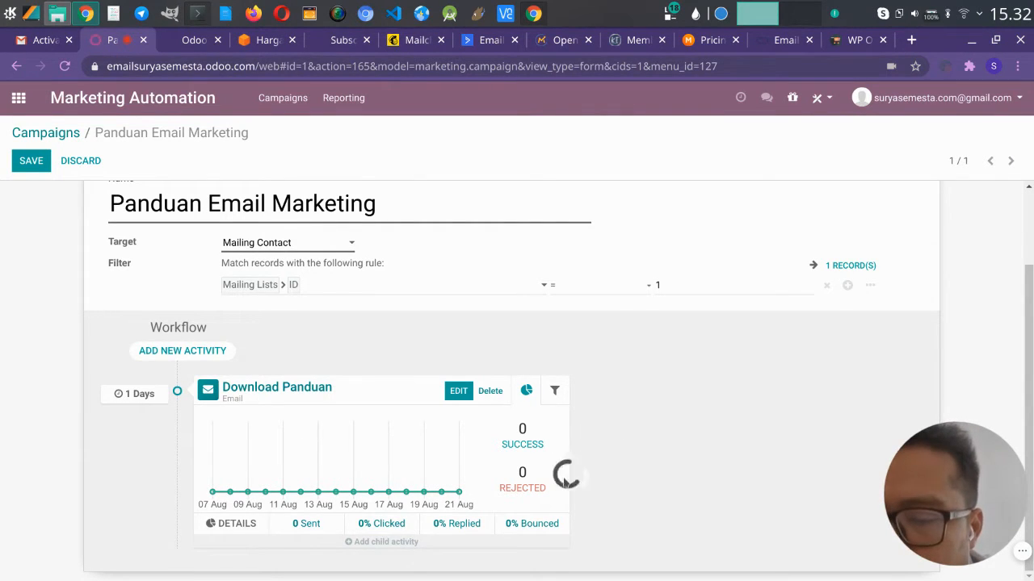
Add a click-triggered child email activity under Download Panduan and start a new mail template with the subject "Penawaran Produk"
{"action": "mouse_move", "coordinate": [393, 529]}
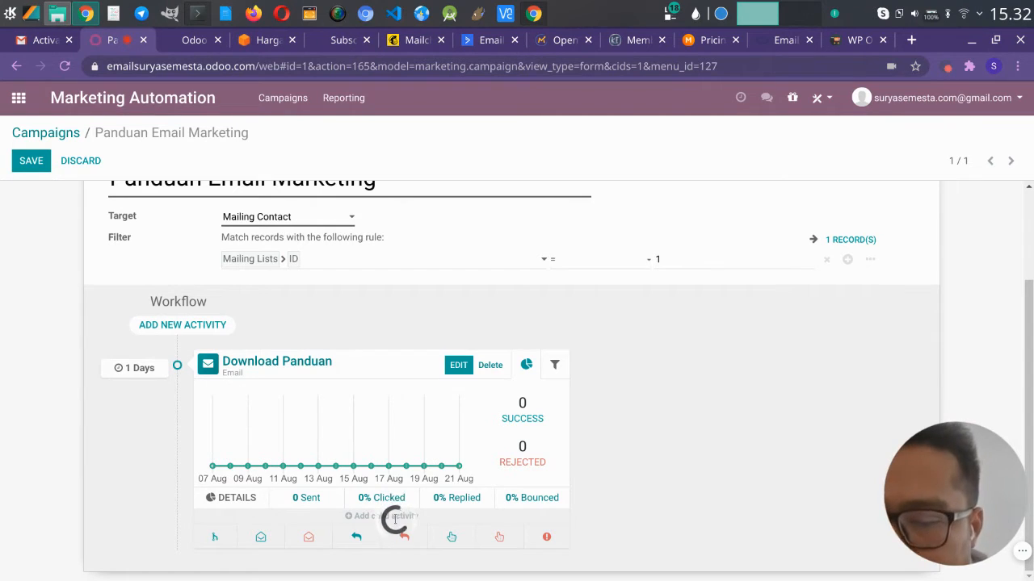
{"action": "left_click", "coordinate": [451, 537]}
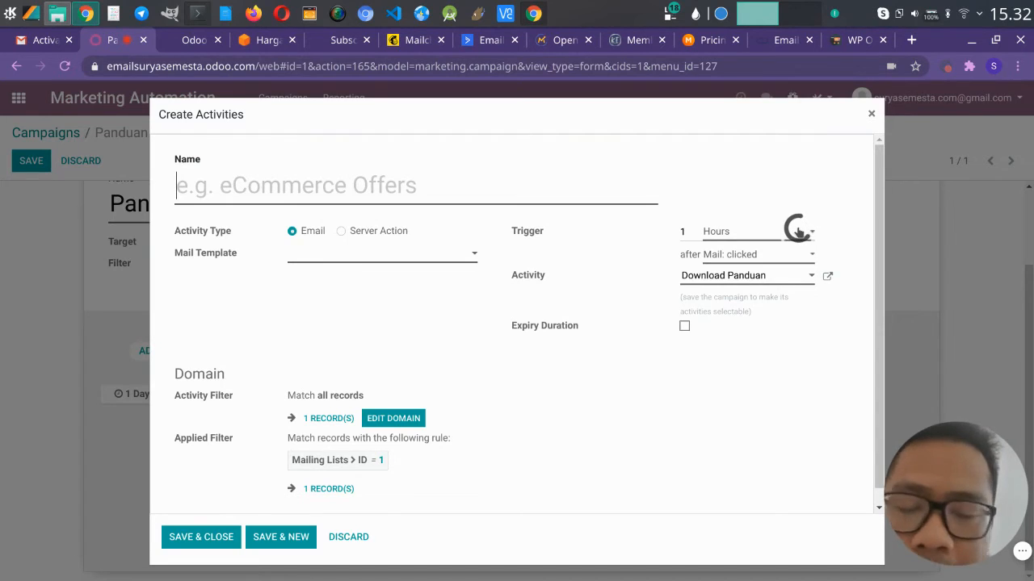
{"action": "left_click", "coordinate": [378, 252]}
{"action": "left_click", "coordinate": [376, 295]}
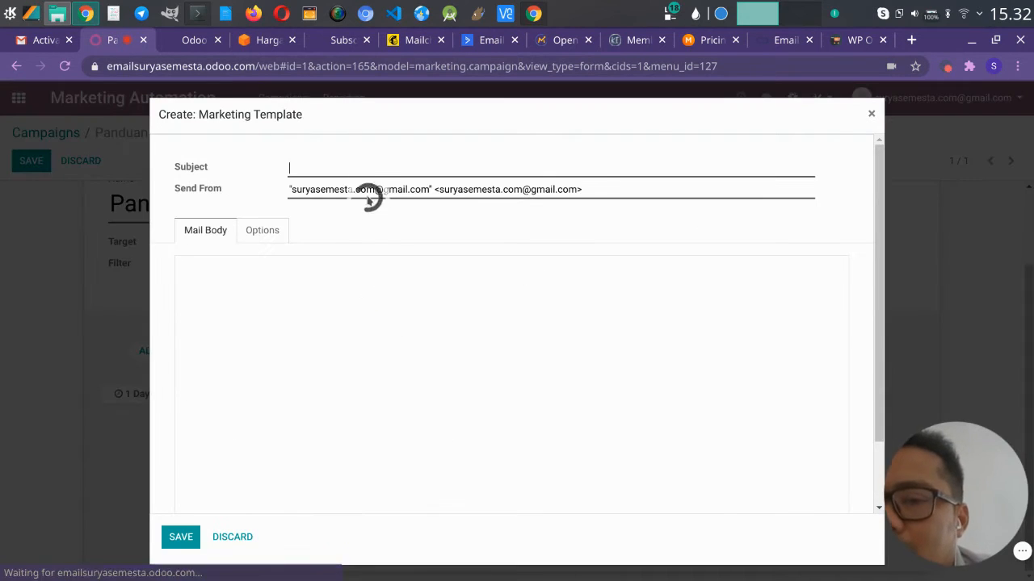
{"action": "left_click", "coordinate": [342, 169]}
{"action": "type", "text": "Pe"}
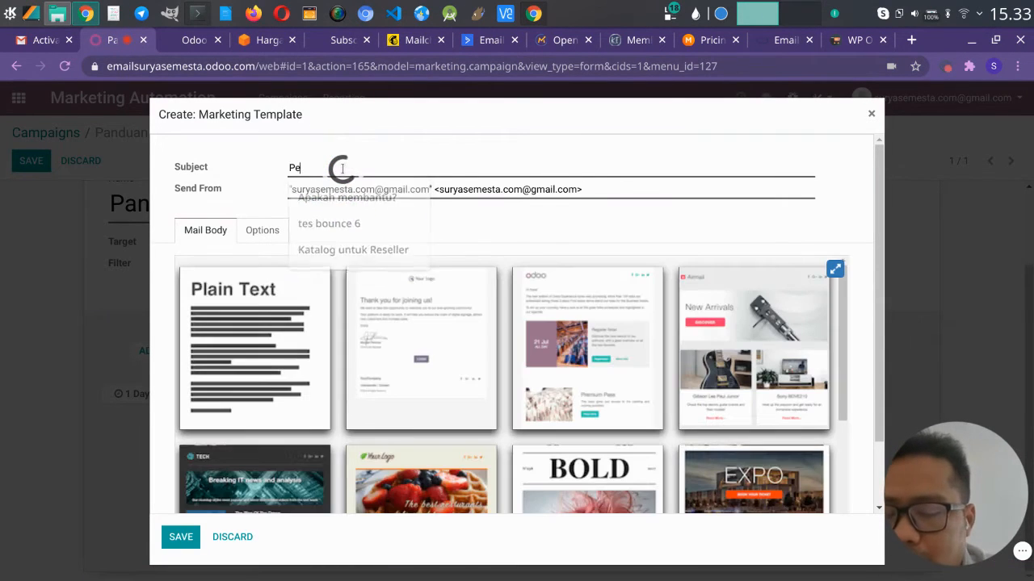
{"action": "type", "text": "nawaran Prod"}
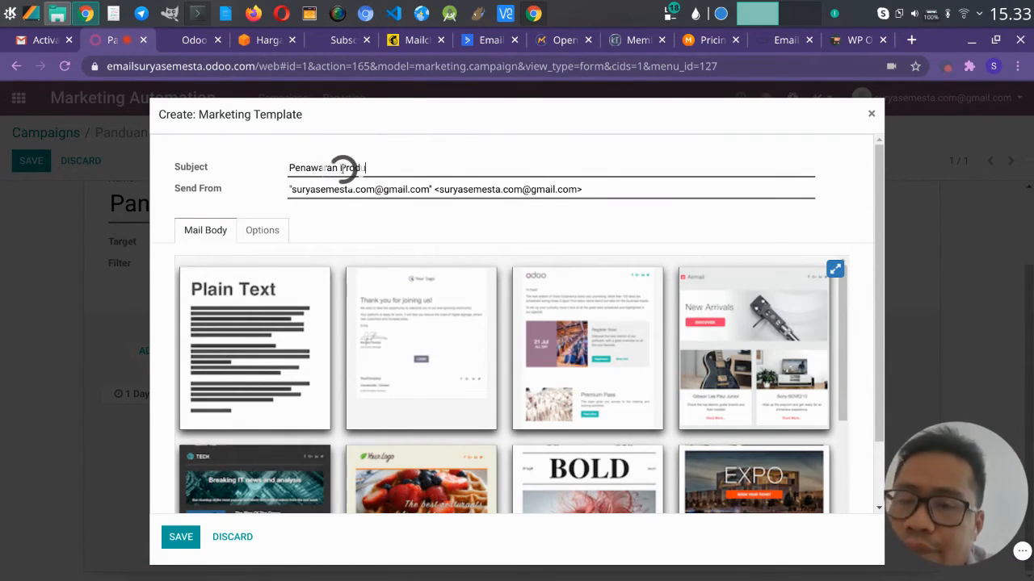
{"action": "type", "text": "uk"}
Apply the restaurant design with the waffle and berries banner to the mail template and save the template
{"action": "scroll", "coordinate": [424, 339], "scroll_direction": "down", "scroll_amount": 5}
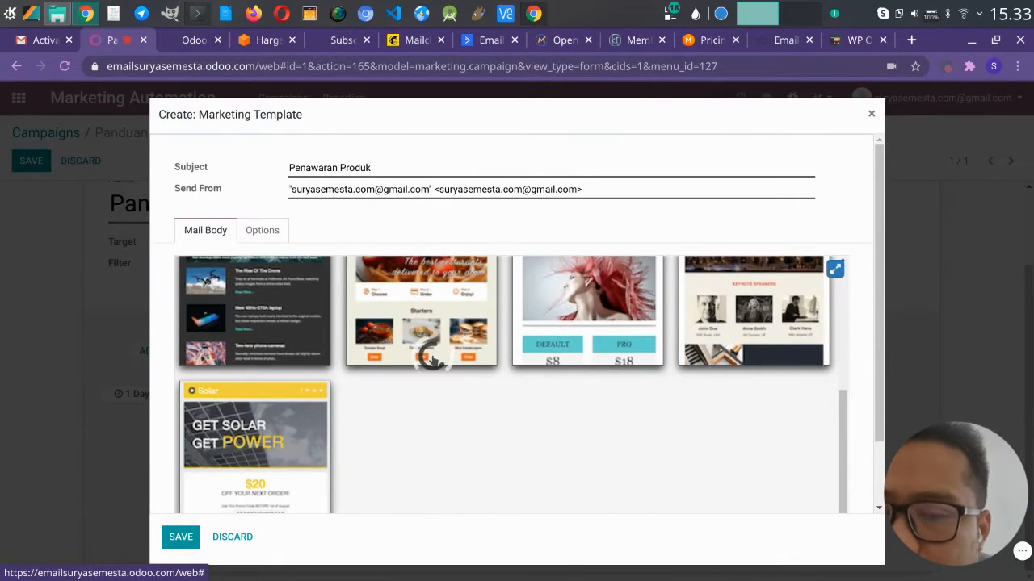
{"action": "left_click", "coordinate": [424, 308]}
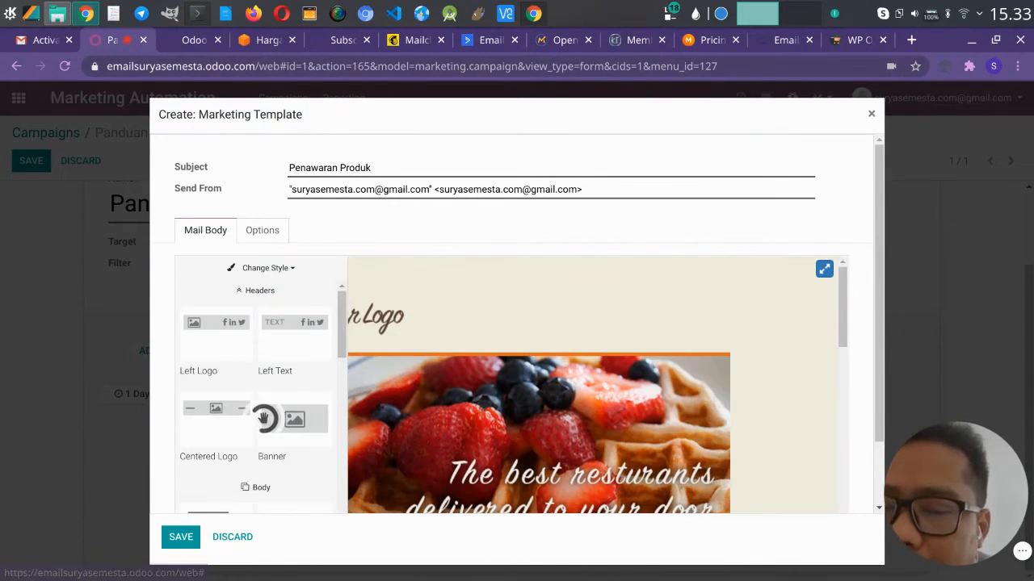
{"action": "left_click", "coordinate": [187, 534]}
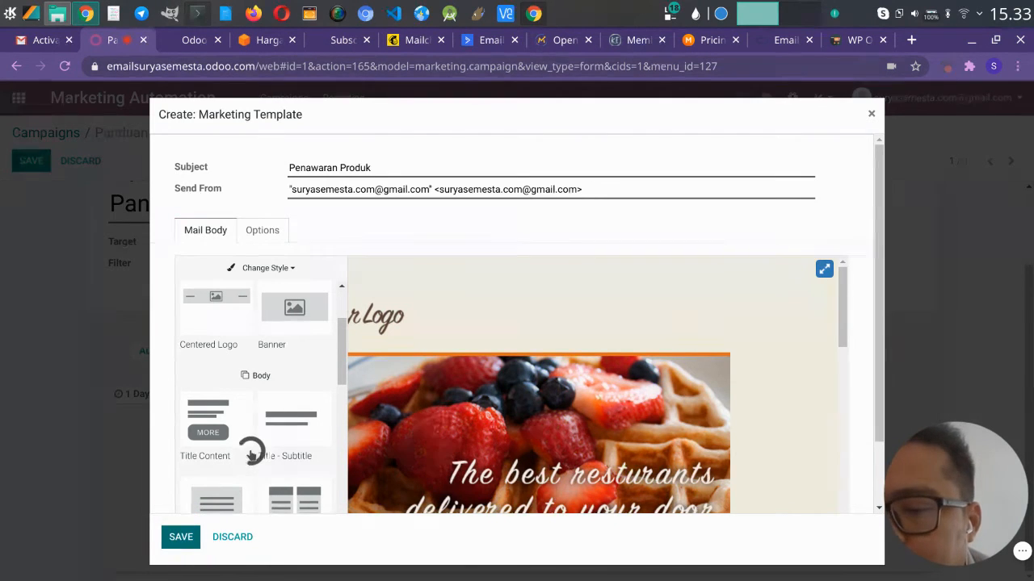
{"action": "left_click", "coordinate": [180, 538]}
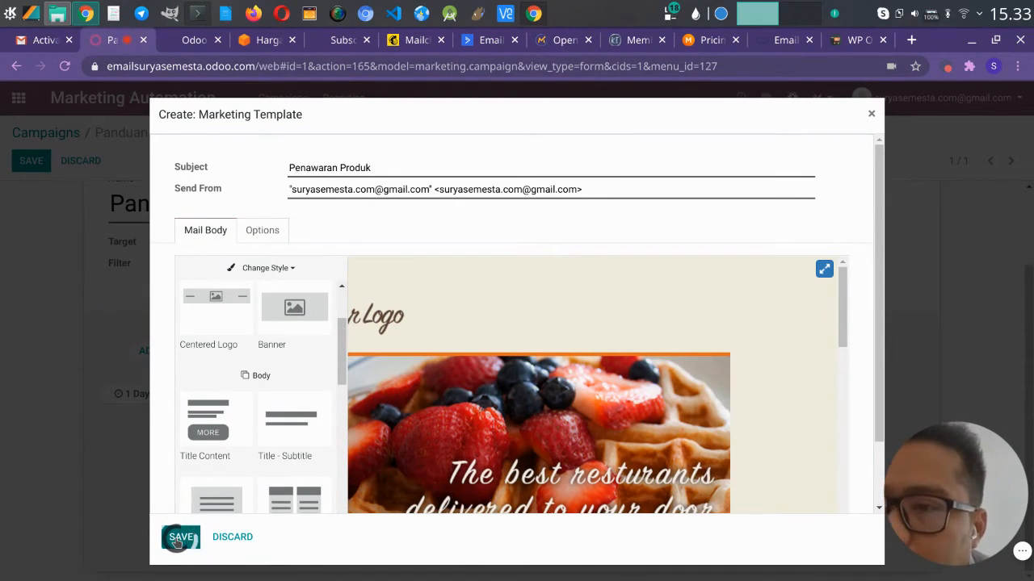
{"action": "left_click", "coordinate": [178, 542]}
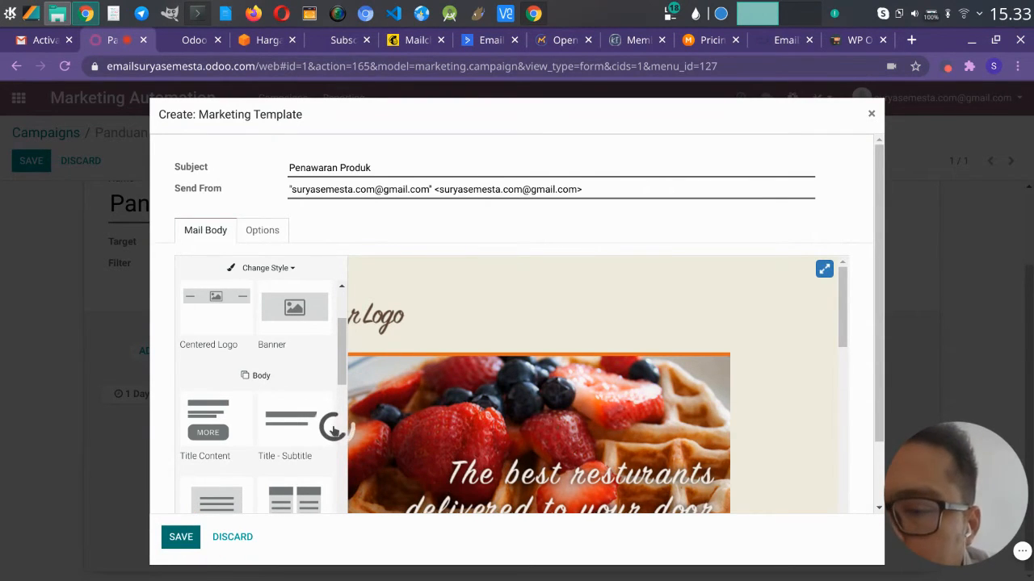
{"action": "scroll", "coordinate": [333, 428], "scroll_direction": "down", "scroll_amount": 5}
{"action": "left_click", "coordinate": [180, 539]}
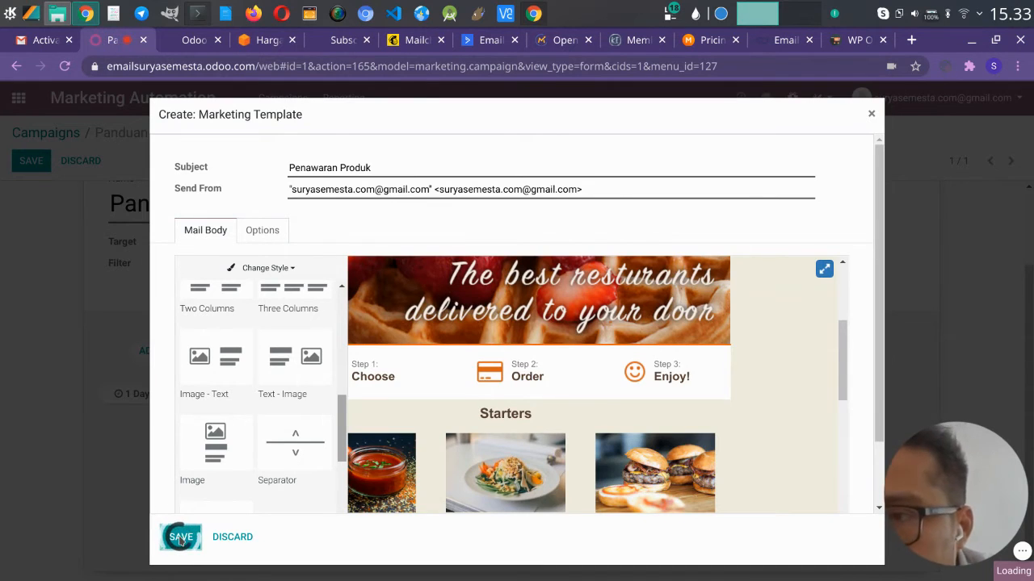
{"action": "left_click", "coordinate": [181, 540]}
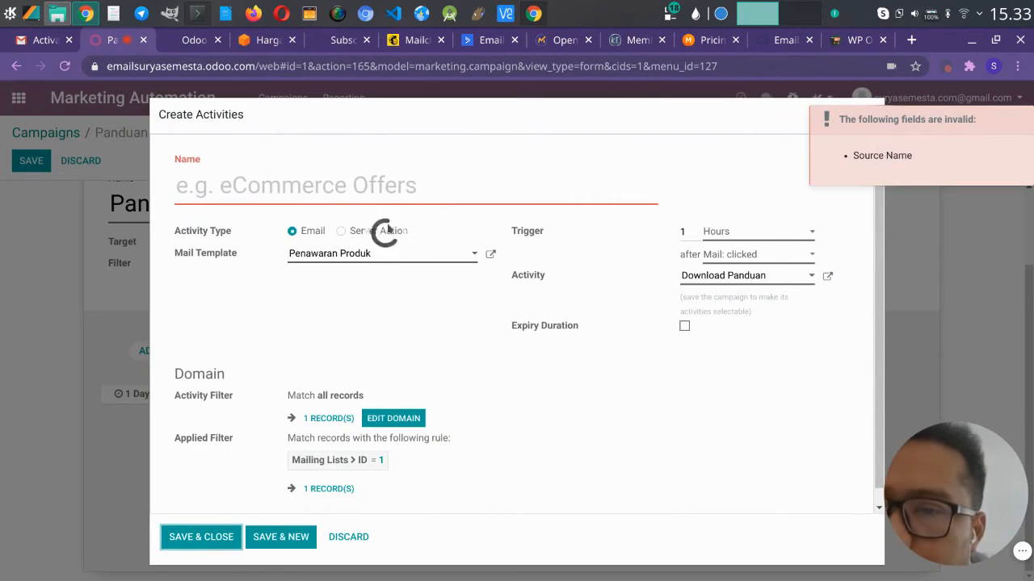
Name the click-triggered activity "Penawaran Produk", save it to the campaign workflow and check its trigger there
{"action": "left_click", "coordinate": [391, 188]}
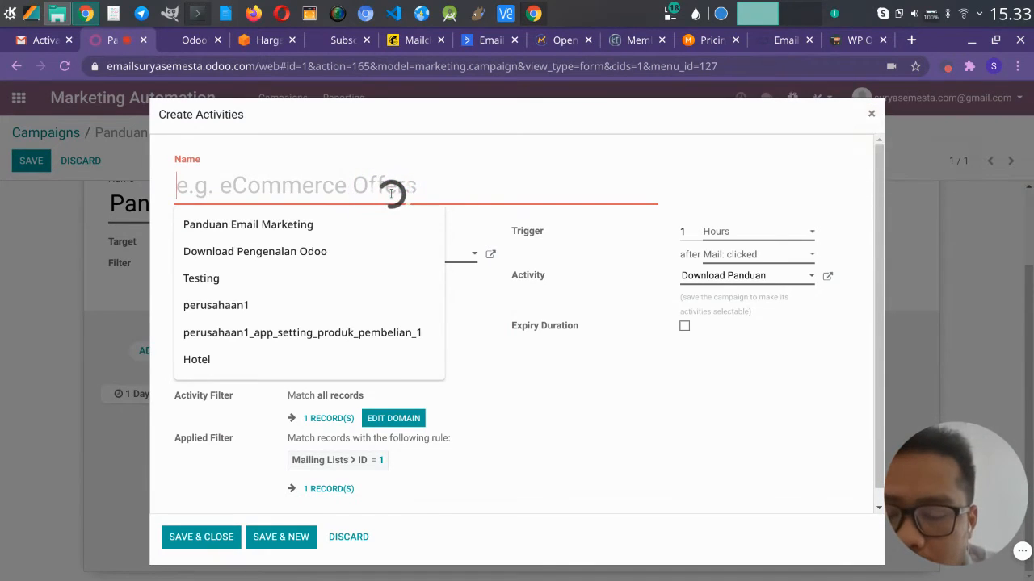
{"action": "type", "text": "Penawaran Produk"}
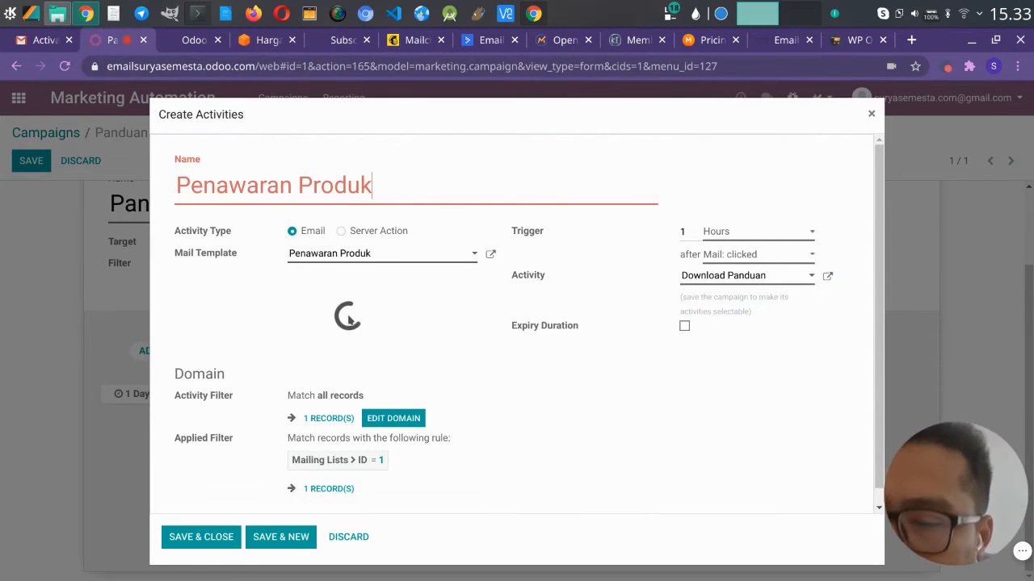
{"action": "scroll", "coordinate": [348, 318], "scroll_direction": "down", "scroll_amount": 2}
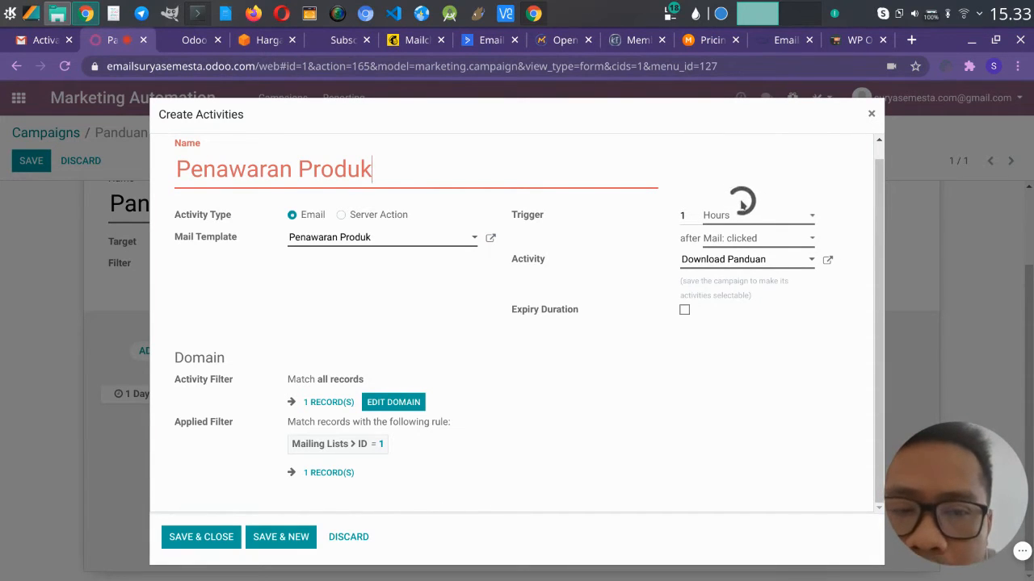
{"action": "mouse_move", "coordinate": [738, 192]}
{"action": "left_mouse_down"}
{"action": "mouse_move", "coordinate": [677, 202]}
{"action": "mouse_move", "coordinate": [663, 272]}
{"action": "mouse_move", "coordinate": [763, 284]}
{"action": "mouse_move", "coordinate": [829, 269]}
{"action": "mouse_move", "coordinate": [828, 202]}
{"action": "mouse_move", "coordinate": [764, 177]}
{"action": "mouse_move", "coordinate": [732, 190]}
{"action": "left_mouse_up"}
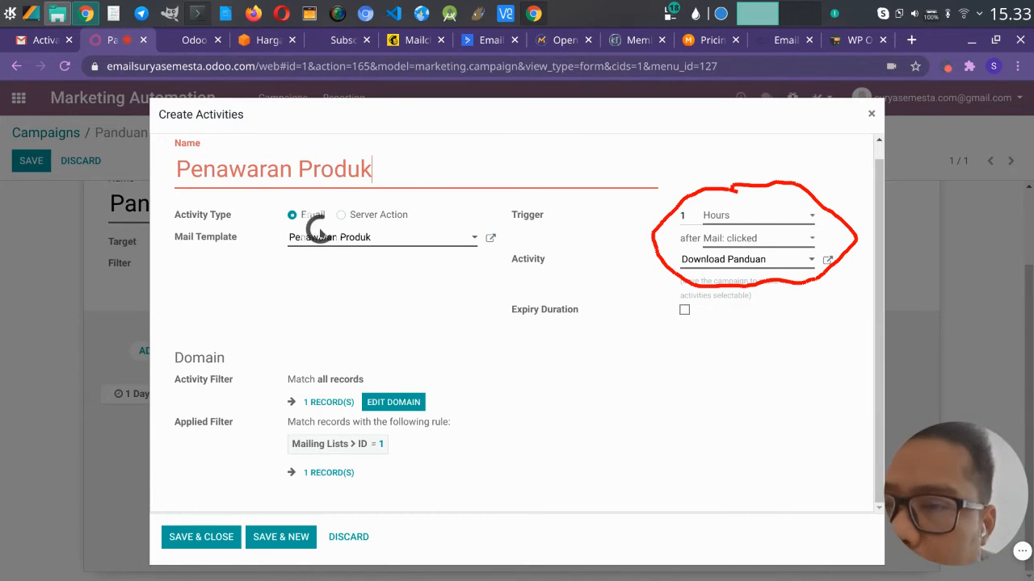
{"action": "left_click", "coordinate": [201, 537]}
{"action": "scroll", "coordinate": [572, 392], "scroll_direction": "down", "scroll_amount": 2}
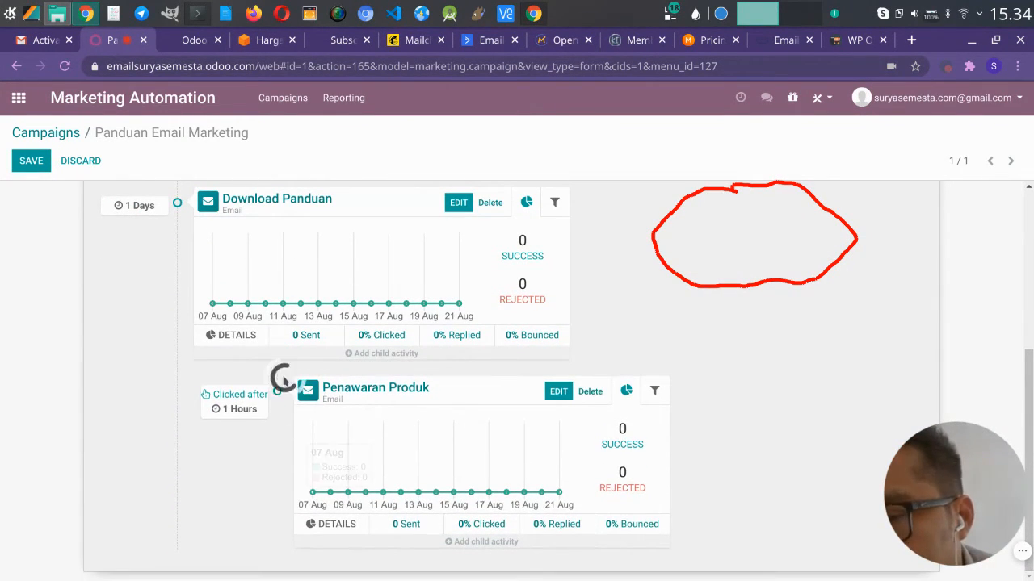
{"action": "mouse_move", "coordinate": [229, 373]}
{"action": "left_mouse_down"}
{"action": "mouse_move", "coordinate": [173, 399]}
{"action": "mouse_move", "coordinate": [283, 431]}
{"action": "mouse_move", "coordinate": [268, 369]}
{"action": "left_mouse_up"}
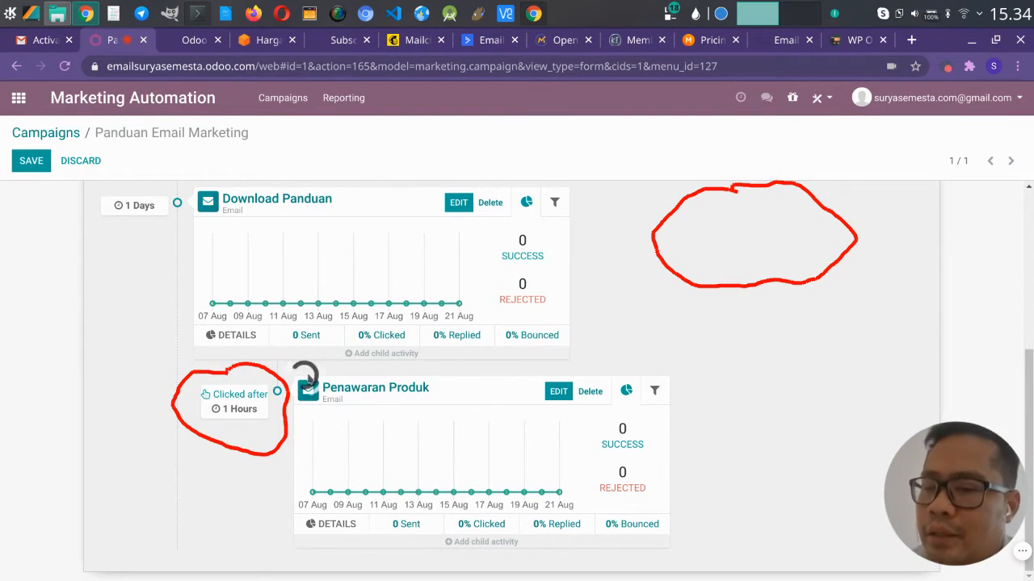
Add a child activity under Download Panduan triggered when the mail is not opened, and name it "Download Panduan 2"
{"action": "mouse_move", "coordinate": [386, 348]}
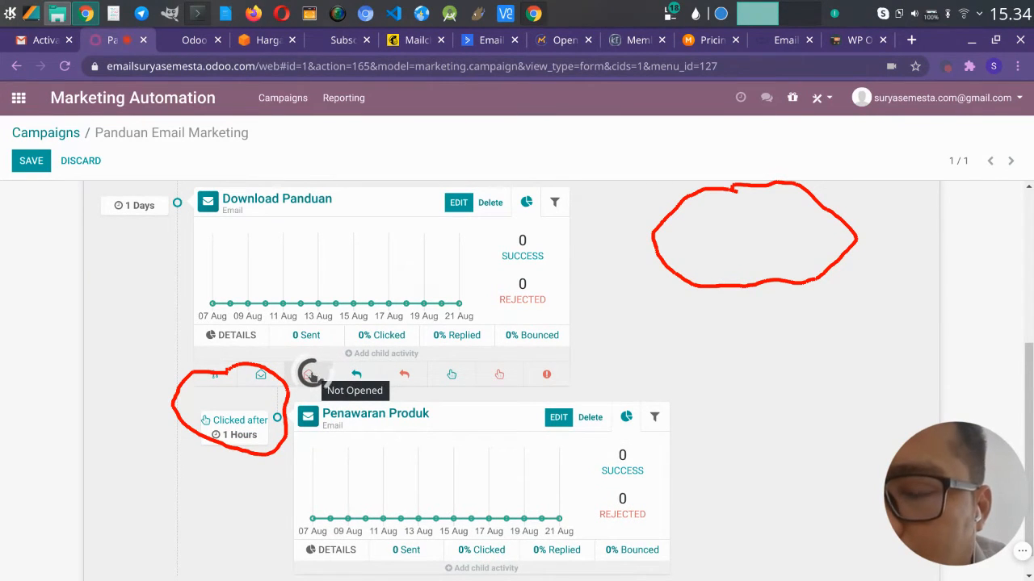
{"action": "left_click", "coordinate": [312, 374]}
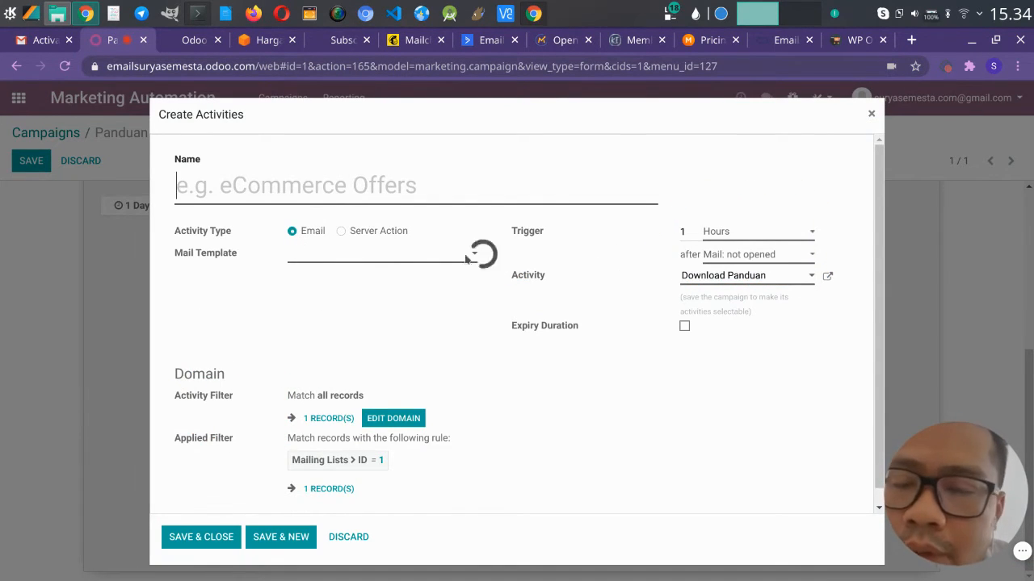
{"action": "left_click", "coordinate": [308, 189]}
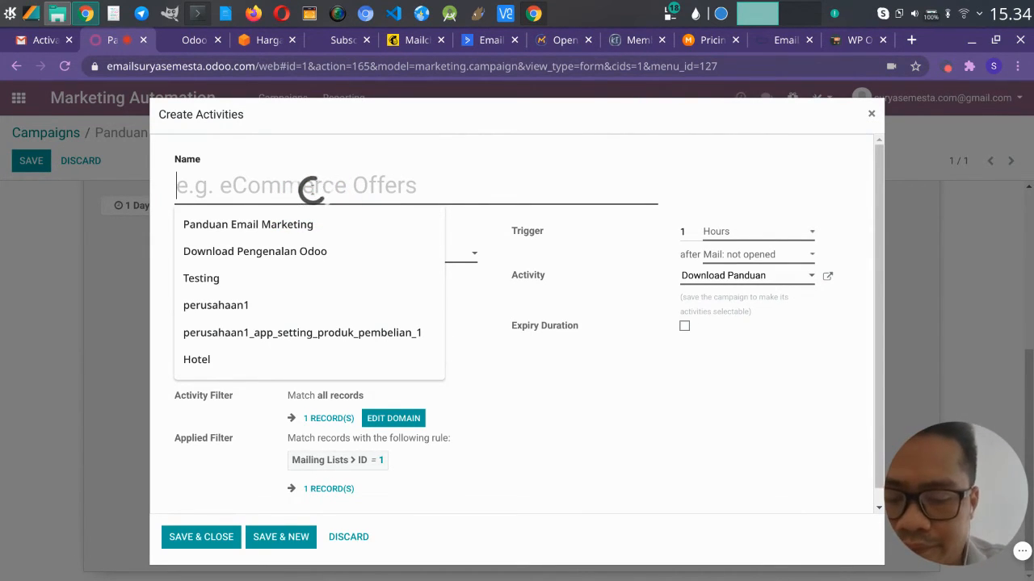
{"action": "type", "text": "Do"}
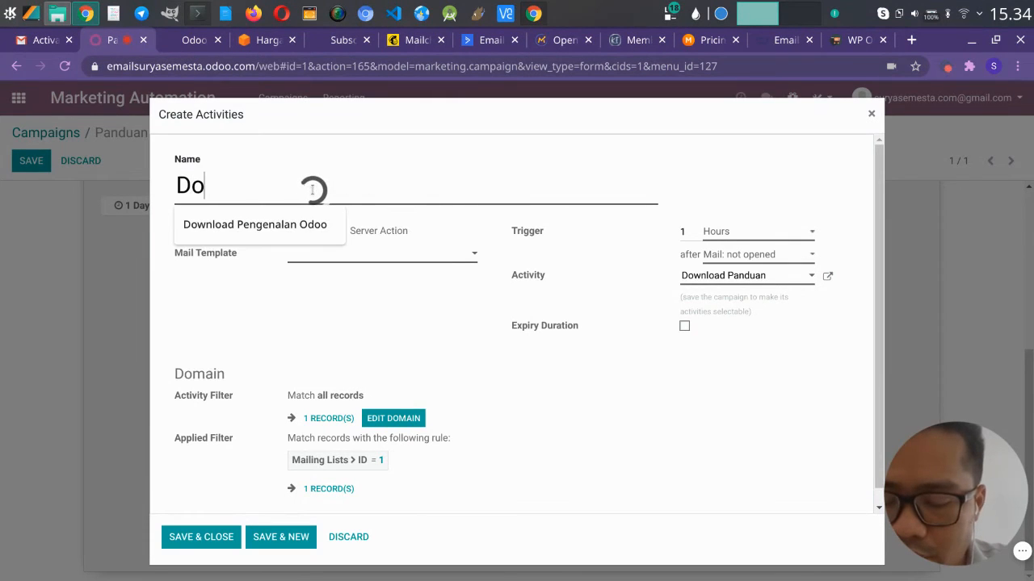
{"action": "type", "text": "wnload Pa"}
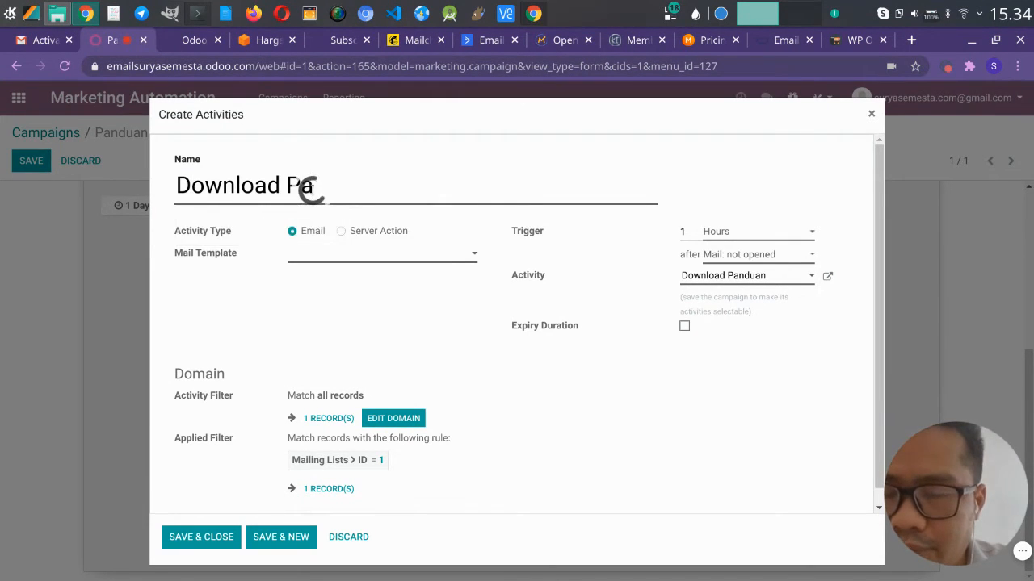
{"action": "key", "text": "BackSpace"}
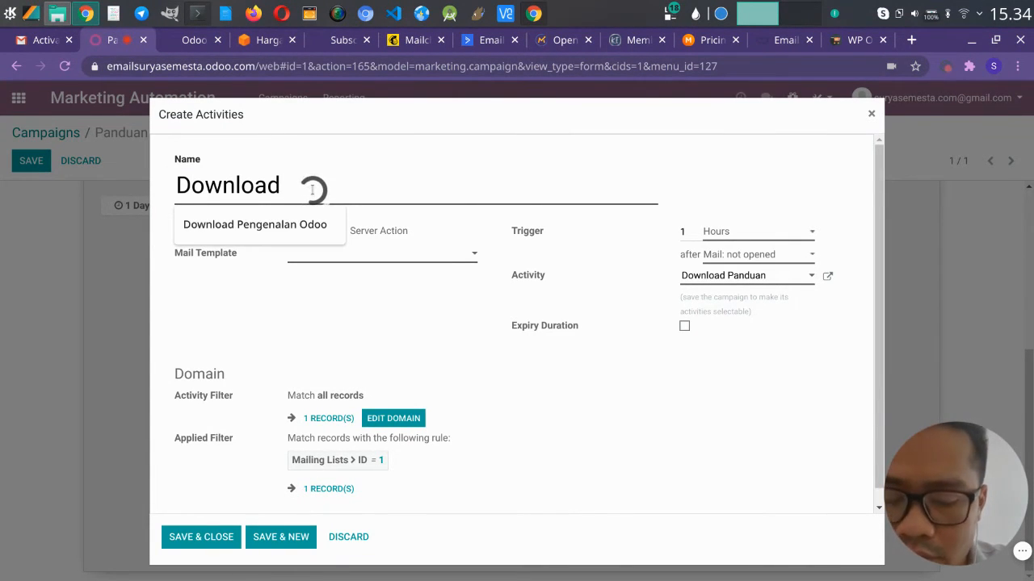
{"action": "type", "text": "Panduan"}
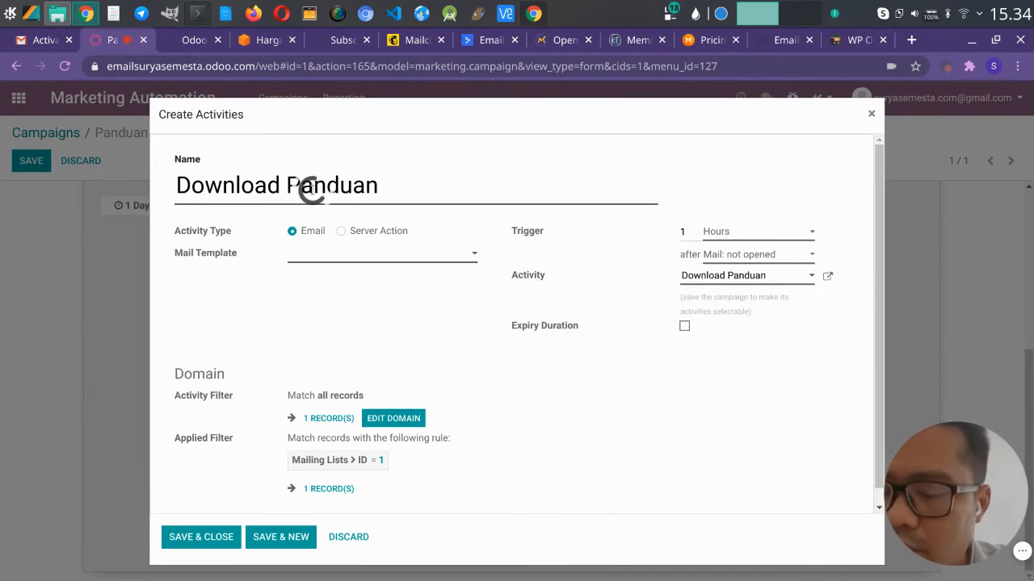
{"action": "type", "text": " 2"}
Assign the existing Download Panduan mail template to the activity and rename the activity "Download Panduan Lagi"
{"action": "left_click", "coordinate": [381, 251]}
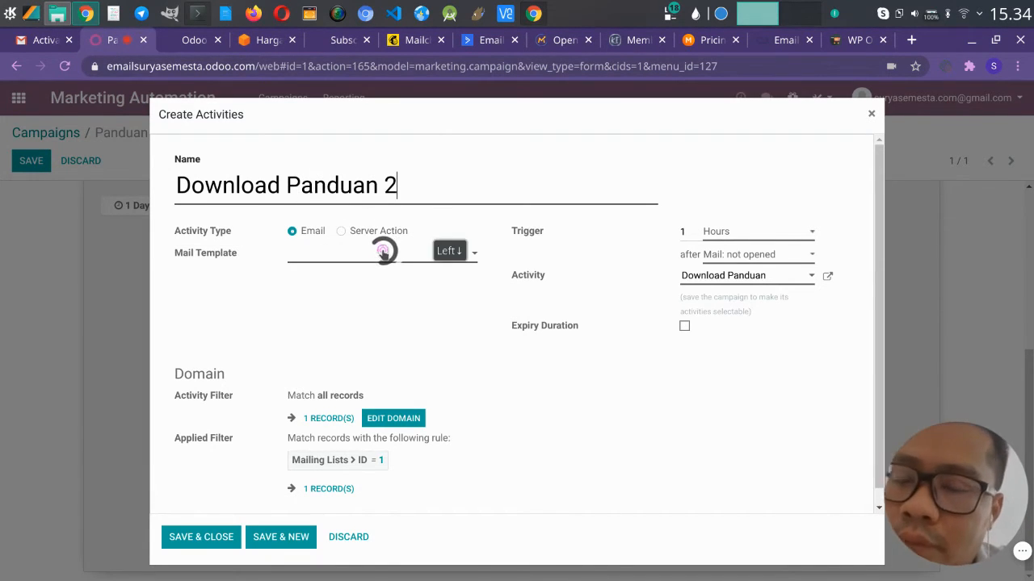
{"action": "left_click", "coordinate": [378, 277]}
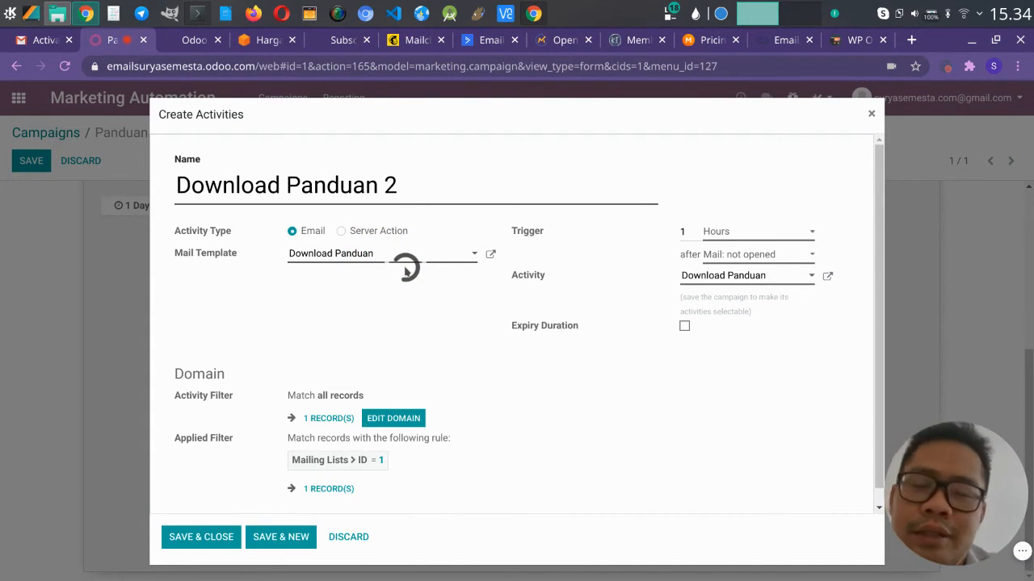
{"action": "left_click", "coordinate": [423, 197]}
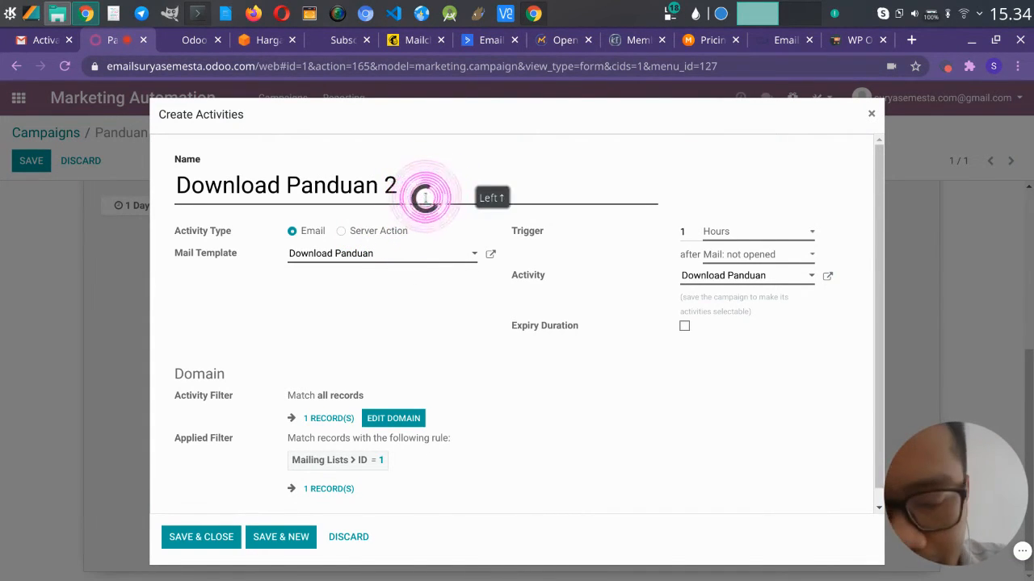
{"action": "key", "text": "BackSpace"}
{"action": "type", "text": "Lagi"}
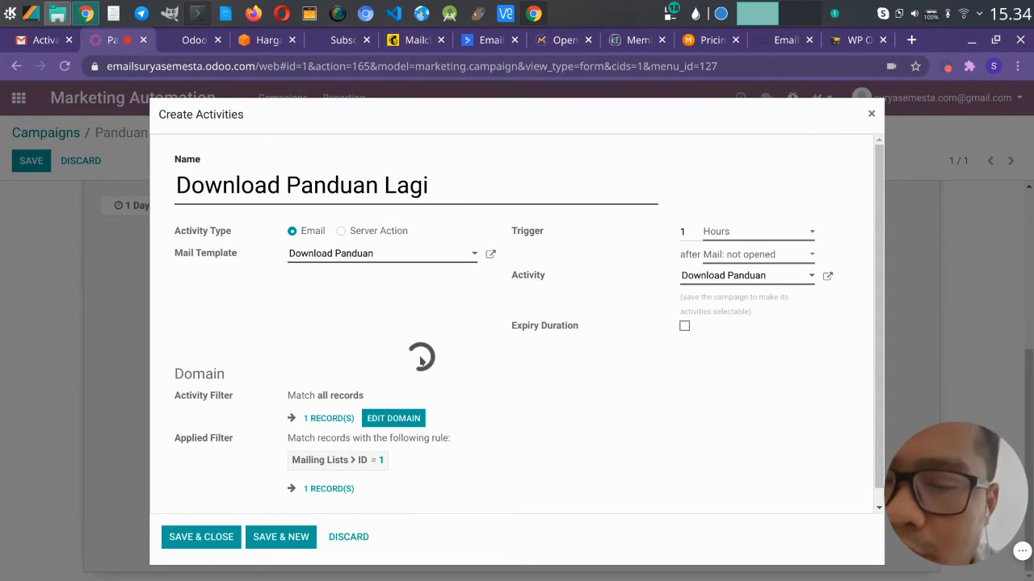
{"action": "scroll", "coordinate": [343, 379], "scroll_direction": "down", "scroll_amount": 1}
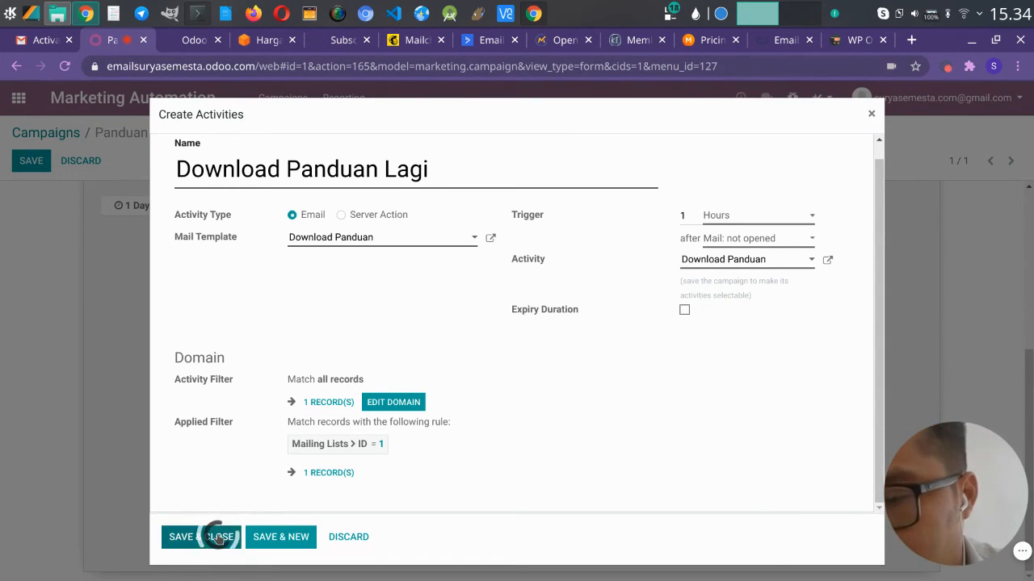
{"action": "left_click", "coordinate": [735, 216]}
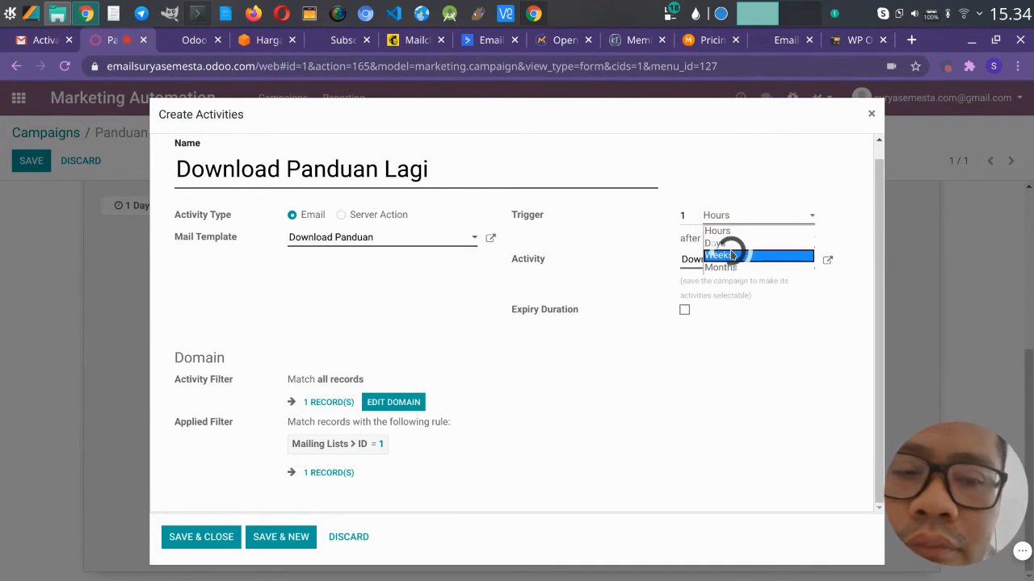
{"action": "left_click", "coordinate": [732, 255]}
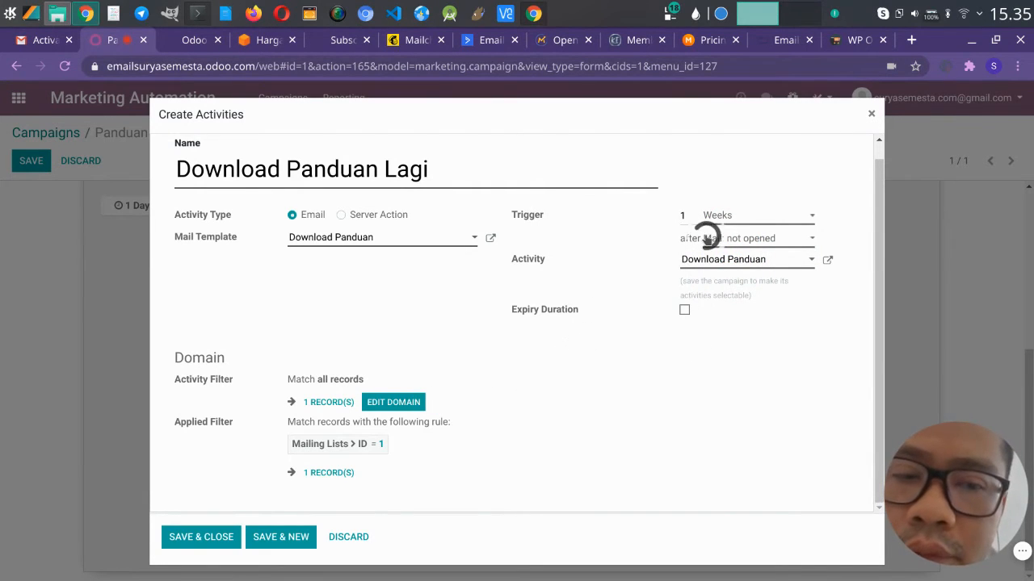
{"action": "left_click", "coordinate": [724, 217]}
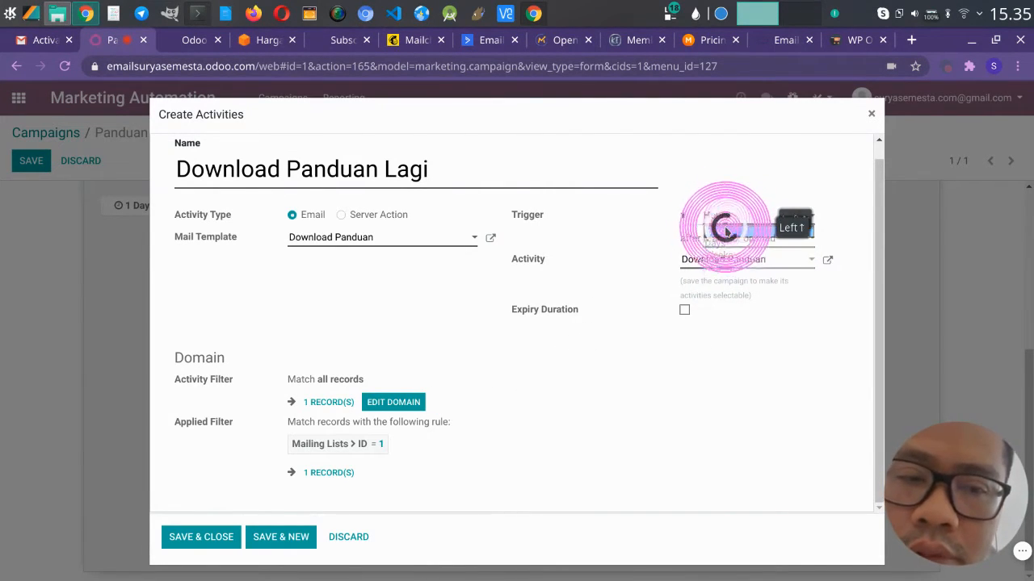
{"action": "left_click", "coordinate": [723, 230]}
Save the Download Panduan Lagi activity and check its place in the campaign workflow
{"action": "left_click", "coordinate": [221, 533]}
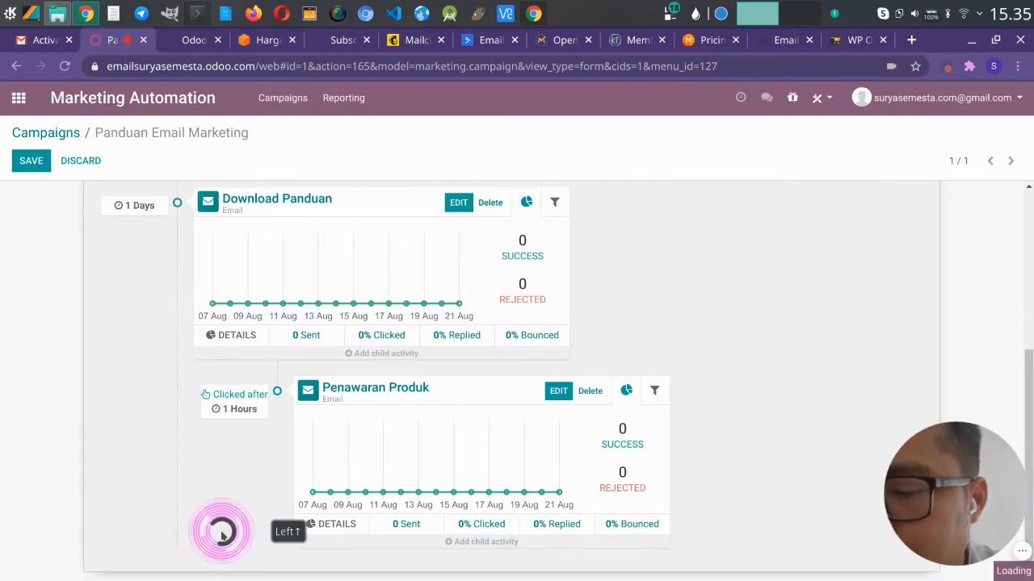
{"action": "scroll", "coordinate": [254, 428], "scroll_direction": "down", "scroll_amount": 3}
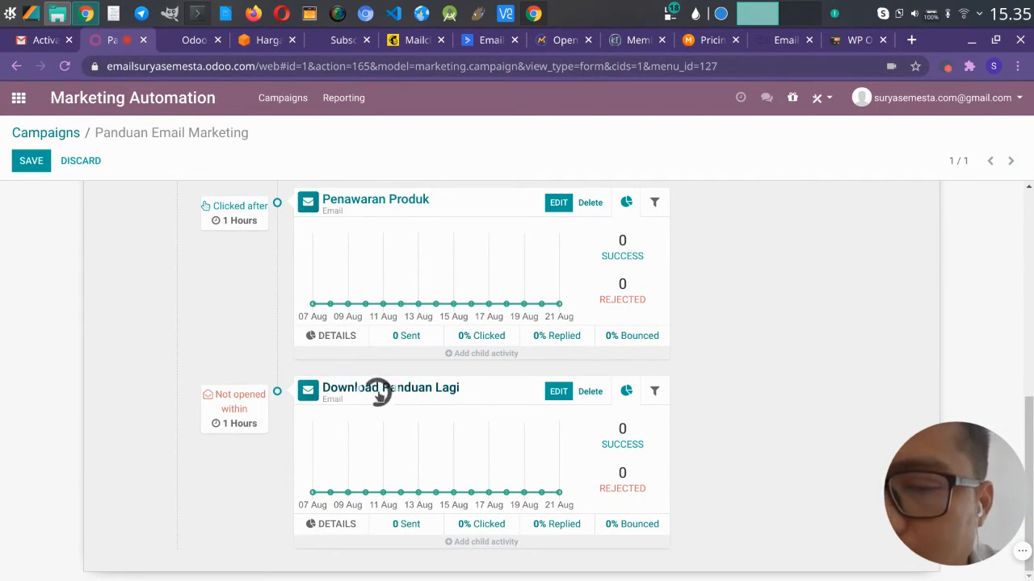
Set the Download Panduan Lagi activity to trigger 1 week after the mail is not opened, and save the activity
{"action": "left_click", "coordinate": [555, 392]}
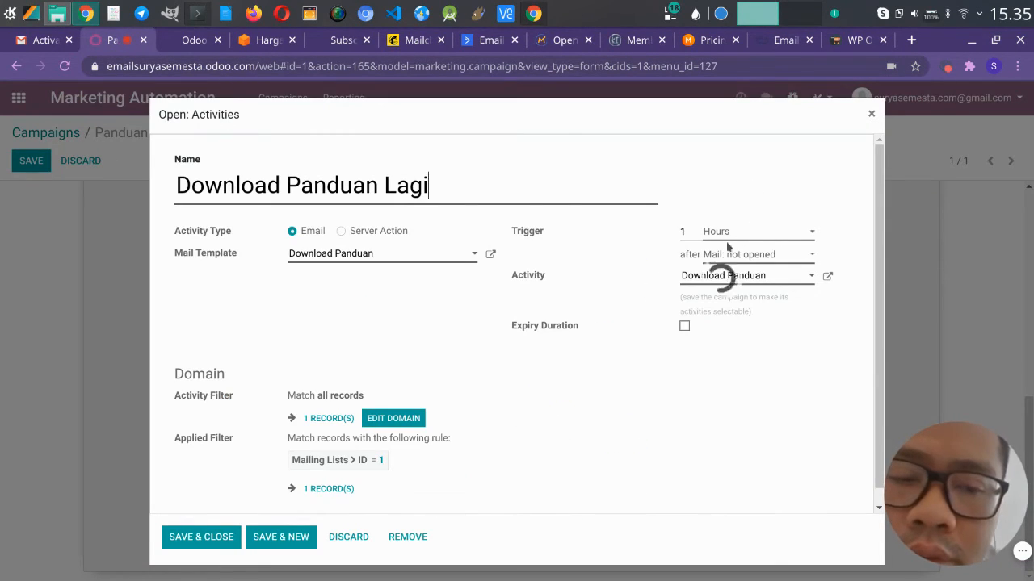
{"action": "left_click", "coordinate": [739, 232]}
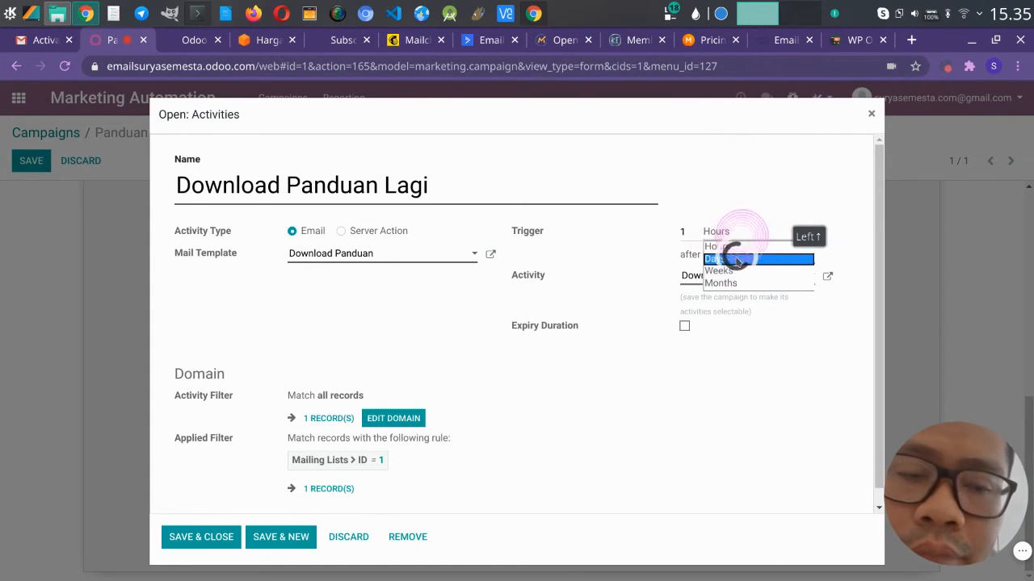
{"action": "left_click", "coordinate": [737, 273]}
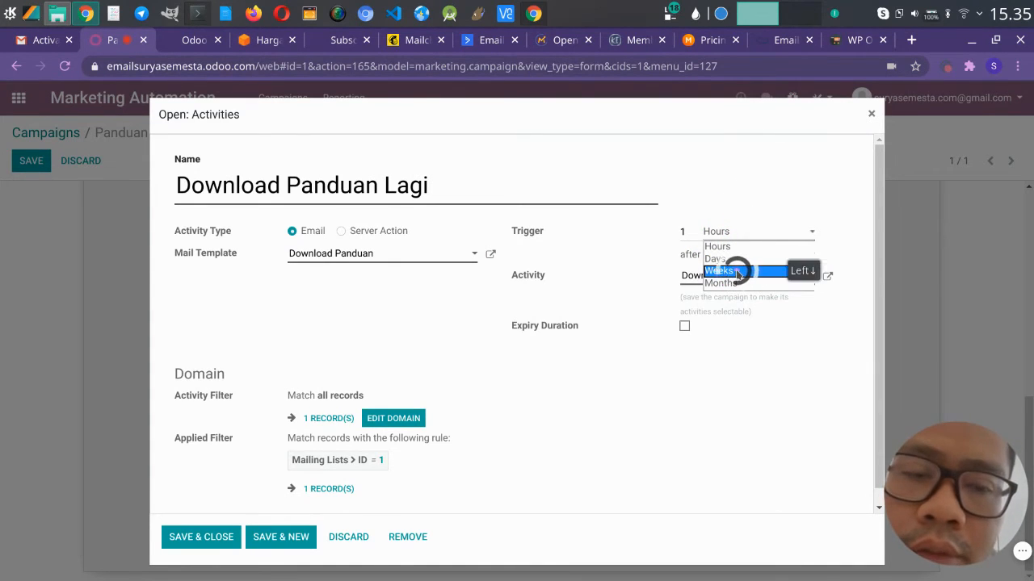
{"action": "left_click", "coordinate": [202, 536]}
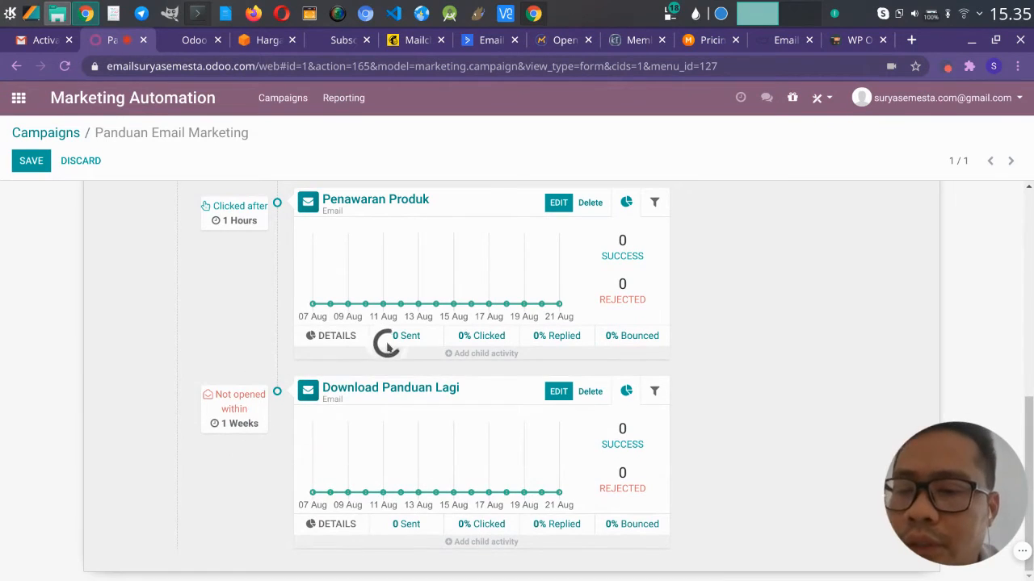
Save the Panduan Email Marketing campaign with its new activities and reopen it for editing
{"action": "left_click", "coordinate": [452, 353]}
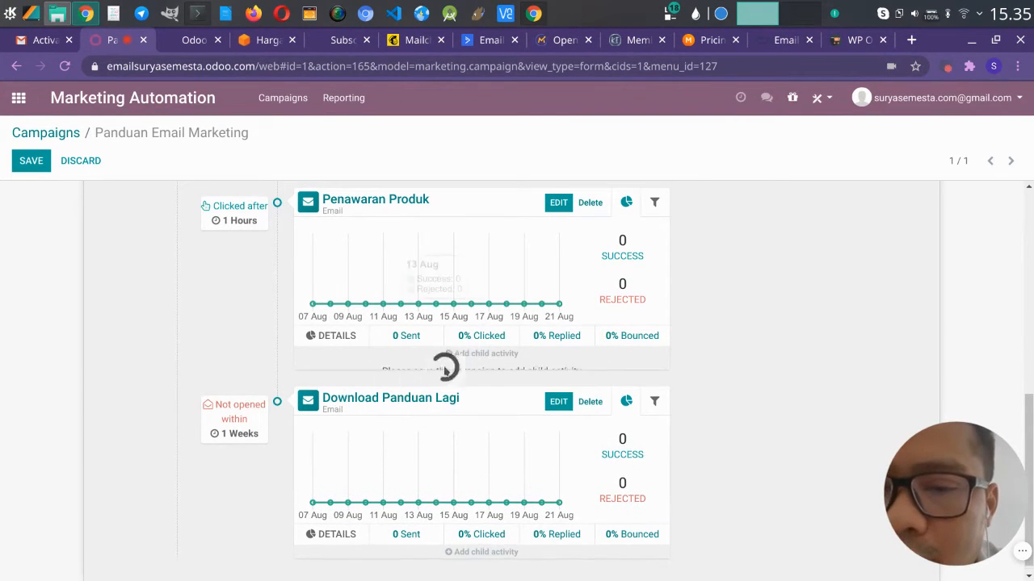
{"action": "scroll", "coordinate": [436, 272], "scroll_direction": "up", "scroll_amount": 2}
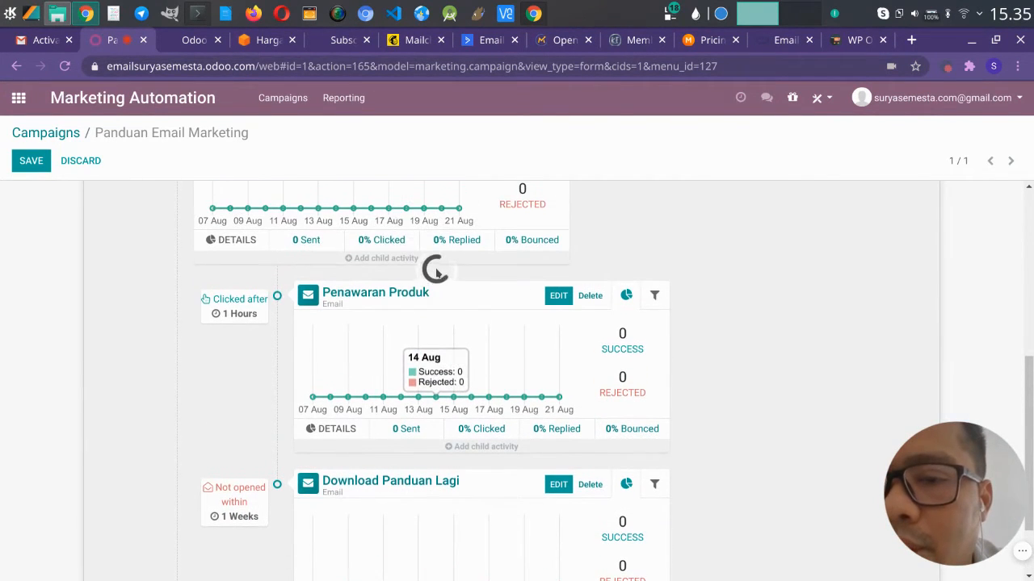
{"action": "mouse_move", "coordinate": [369, 258]}
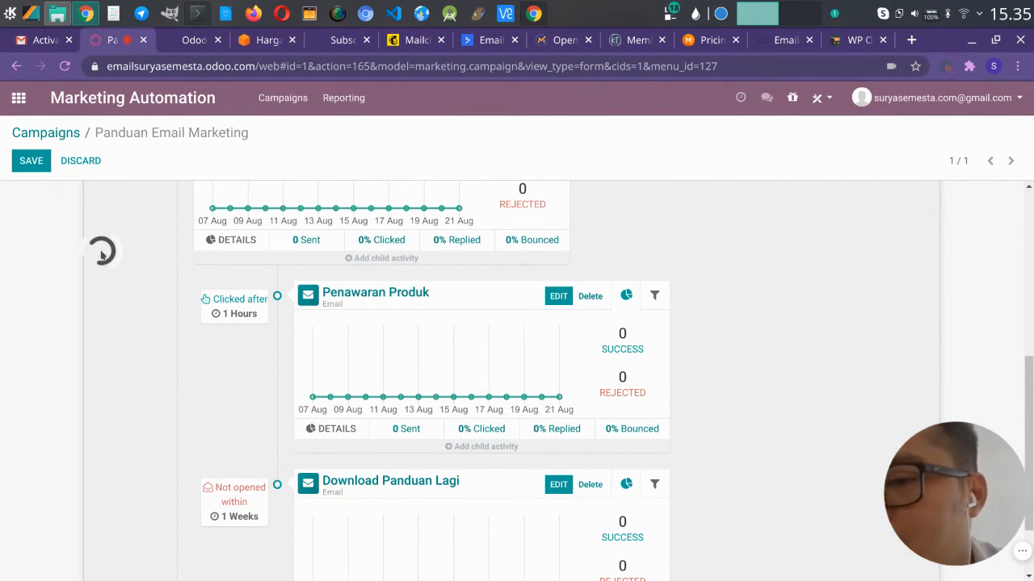
{"action": "scroll", "coordinate": [96, 251], "scroll_direction": "up", "scroll_amount": 10}
{"action": "left_click", "coordinate": [36, 162]}
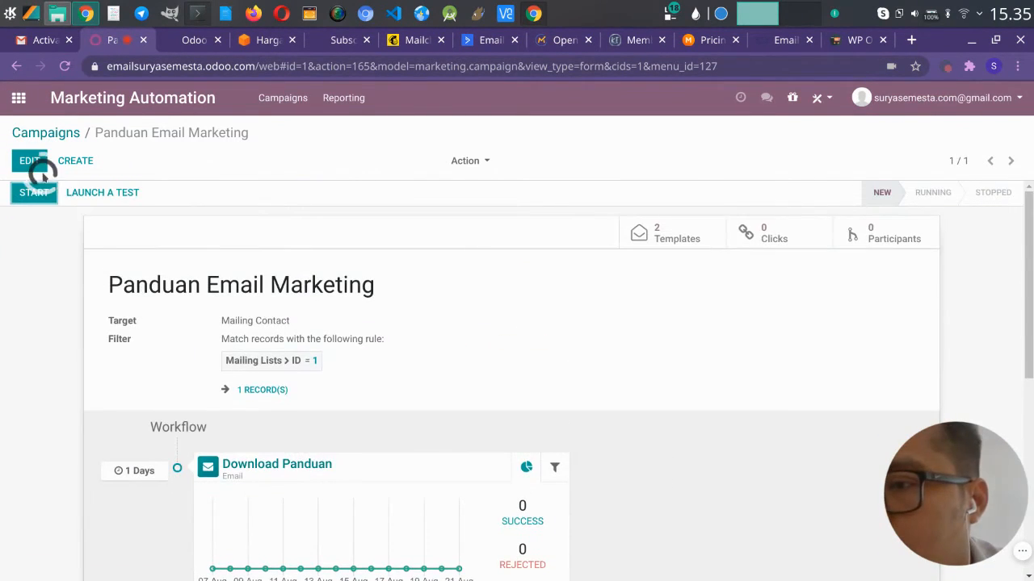
{"action": "left_click", "coordinate": [28, 163]}
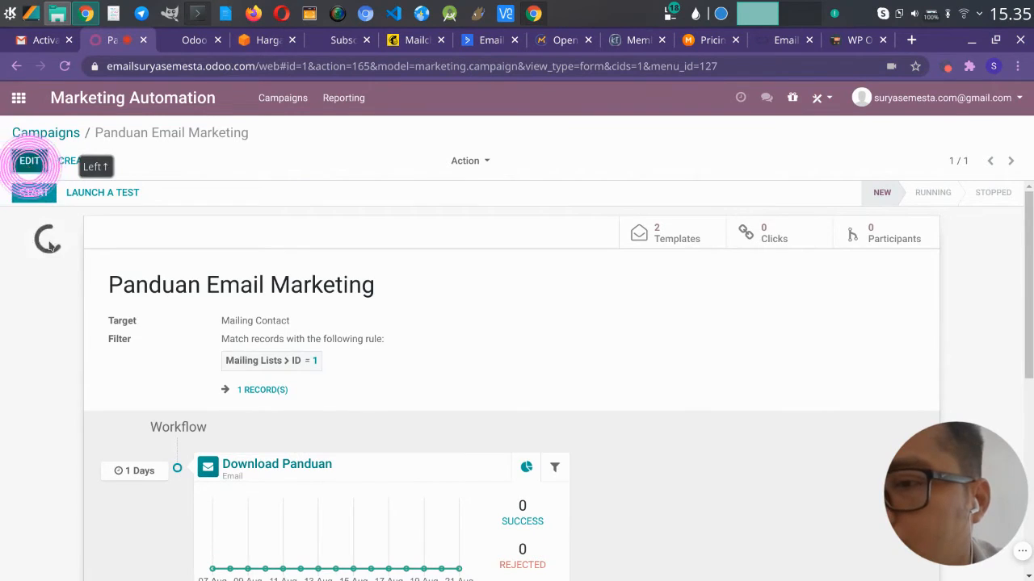
Add a child activity under Penawaran Produk triggered when the mail is opened, and name it "Penawaran Produk 2"
{"action": "scroll", "coordinate": [50, 273], "scroll_direction": "down", "scroll_amount": 8}
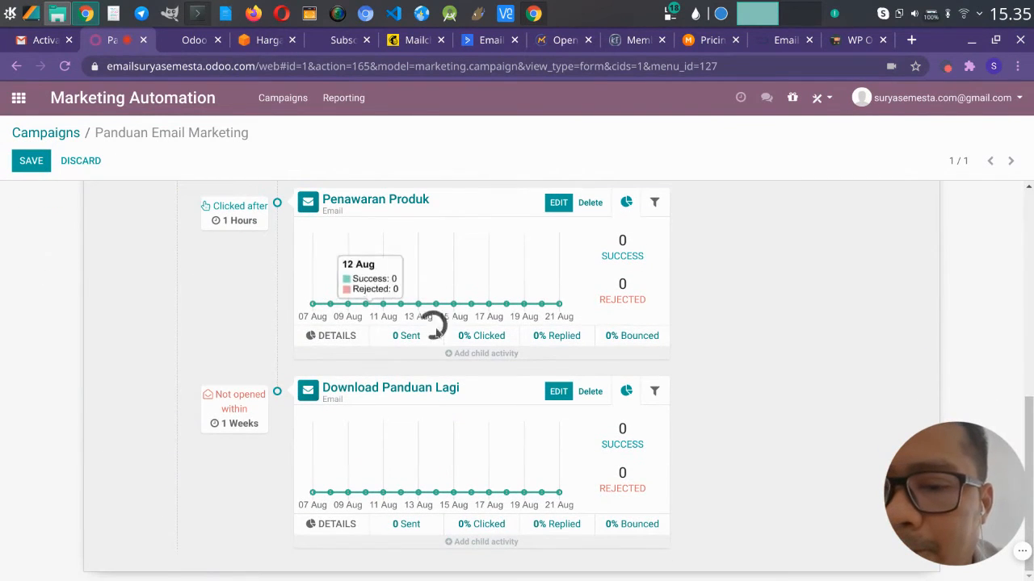
{"action": "left_click", "coordinate": [454, 353]}
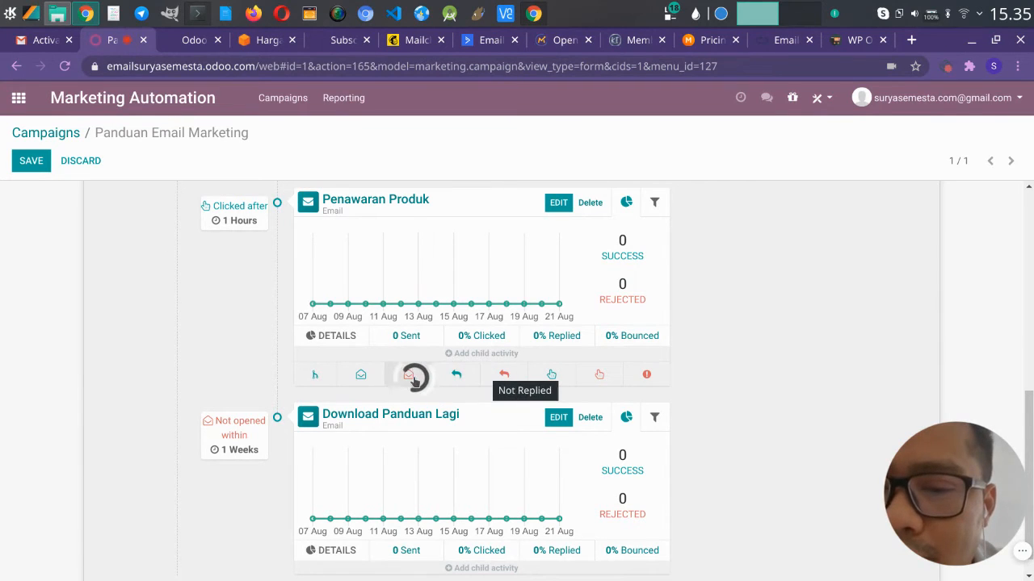
{"action": "left_click", "coordinate": [363, 375]}
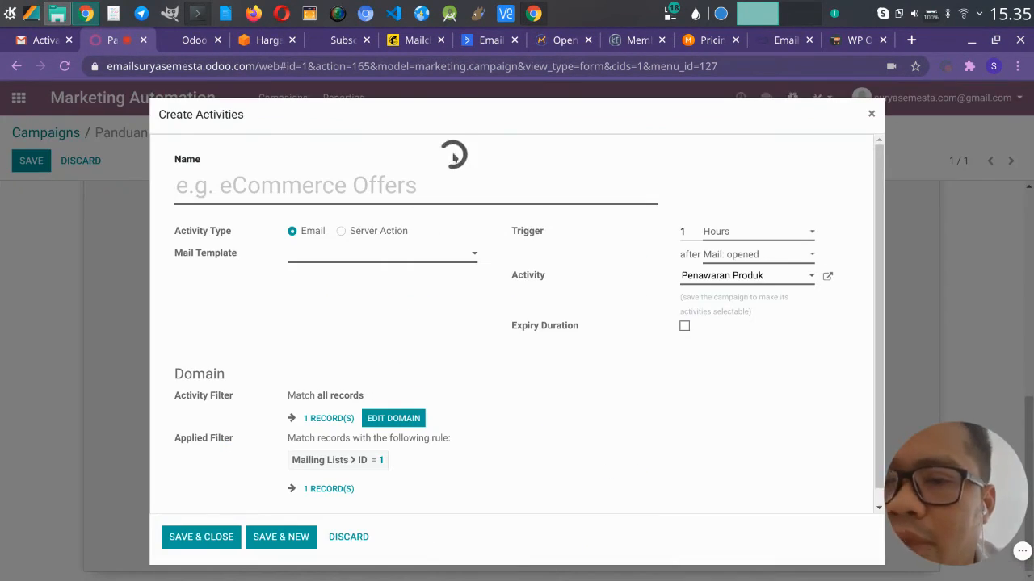
{"action": "left_click", "coordinate": [440, 186]}
{"action": "type", "text": "P"}
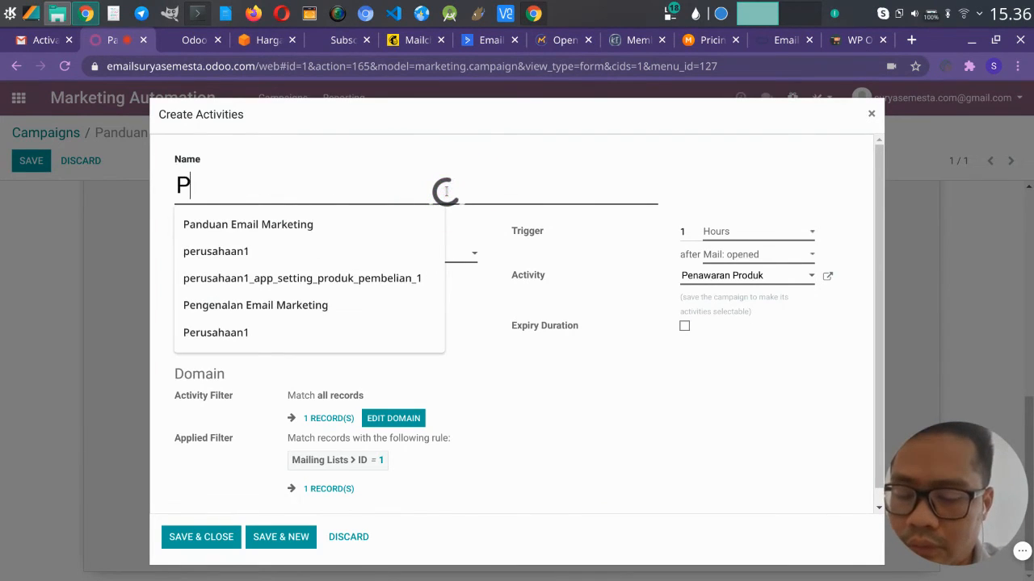
{"action": "type", "text": "enawaran Produk 2"}
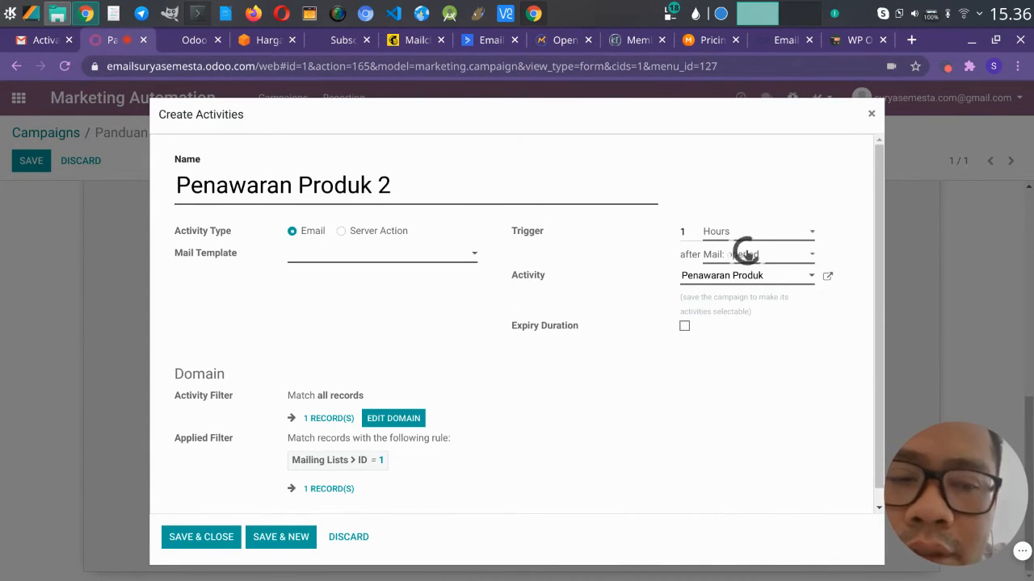
Create a new mail template for the activity with the subject "Penawaran Produk 2" and the Bold layout
{"action": "left_click", "coordinate": [450, 254]}
{"action": "left_click", "coordinate": [372, 317]}
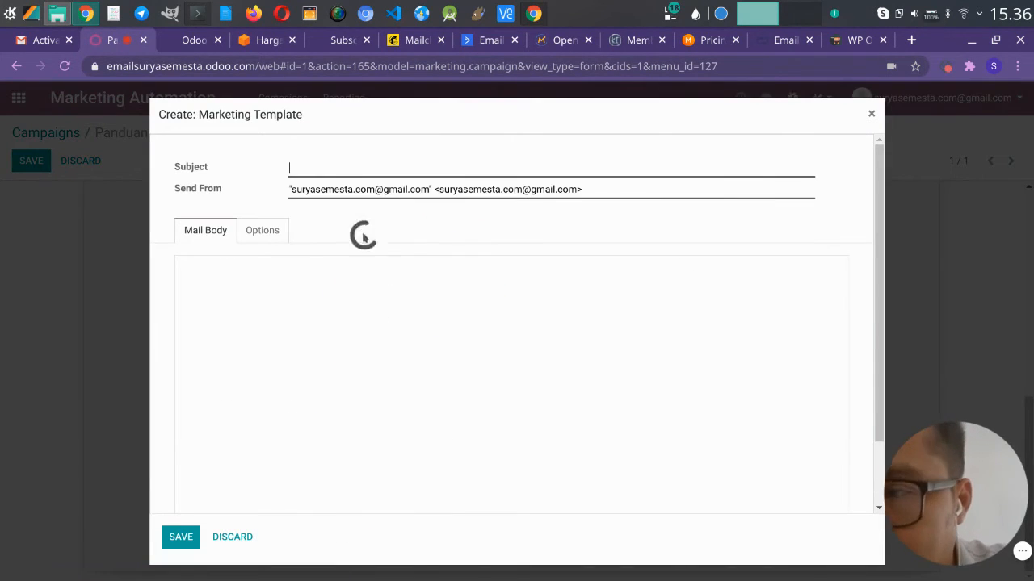
{"action": "left_click", "coordinate": [335, 166]}
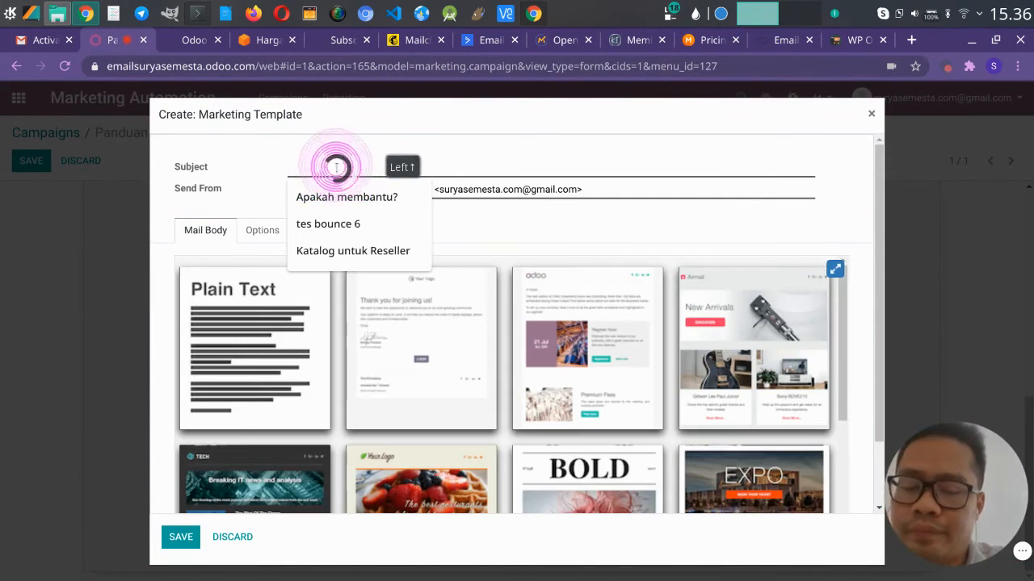
{"action": "type", "text": "Penawaran Produk 2"}
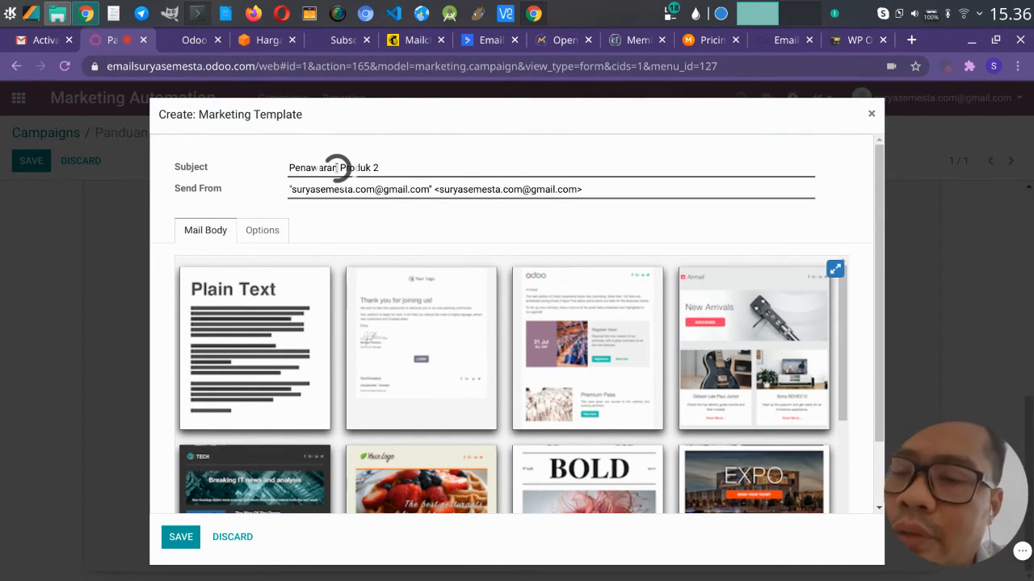
{"action": "scroll", "coordinate": [598, 339], "scroll_direction": "down", "scroll_amount": 3}
{"action": "left_click", "coordinate": [624, 362]}
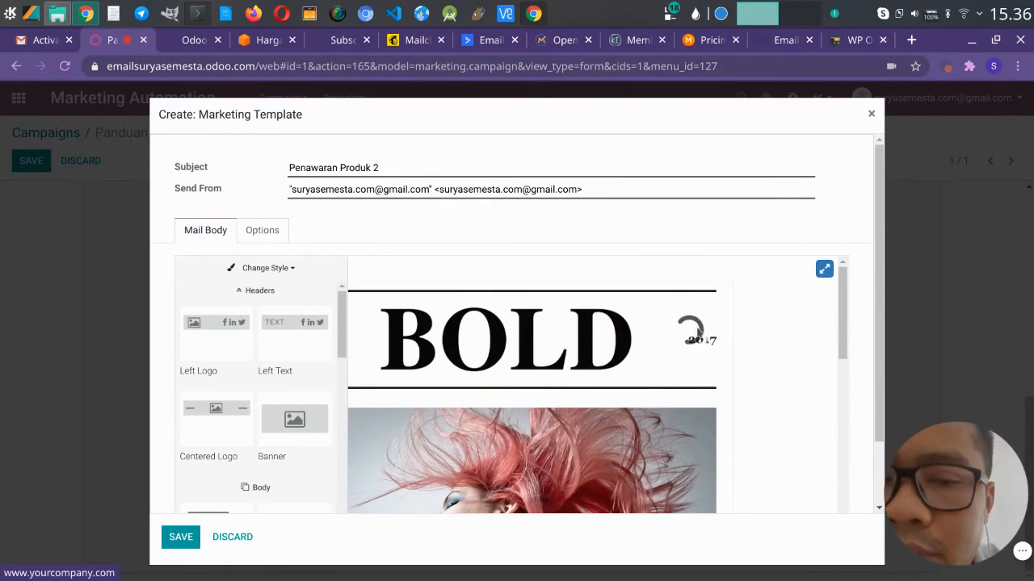
Look through the Bold mail body, then save the template and the Penawaran Produk 2 activity to the workflow
{"action": "scroll", "coordinate": [691, 331], "scroll_direction": "down", "scroll_amount": 10}
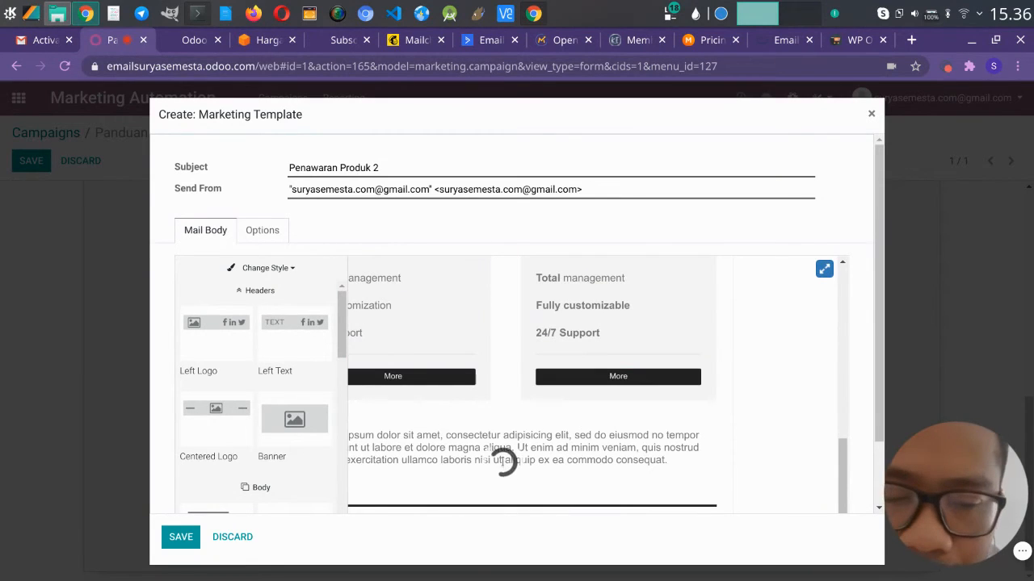
{"action": "scroll", "coordinate": [503, 458], "scroll_direction": "up", "scroll_amount": 10}
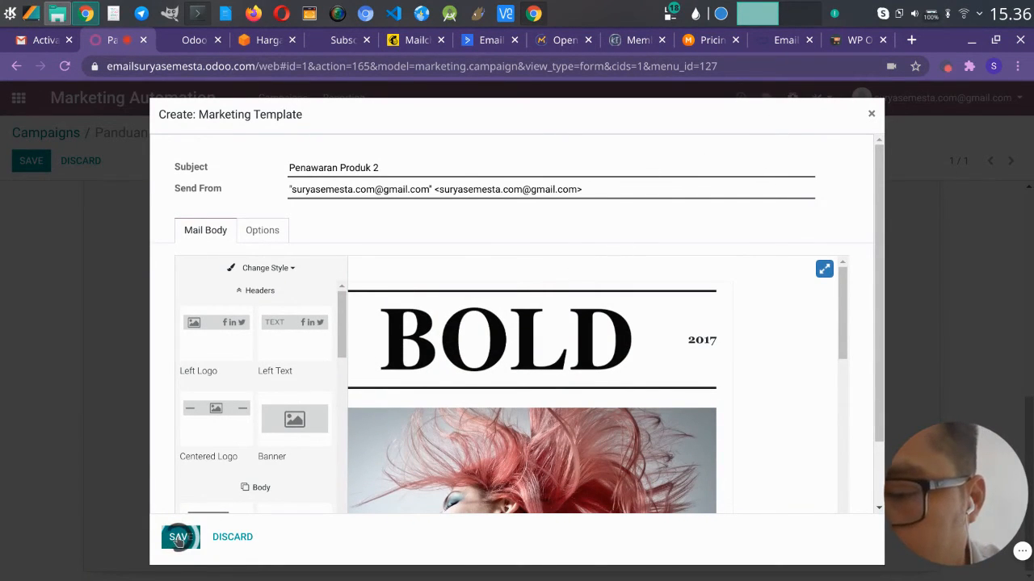
{"action": "left_click", "coordinate": [177, 537]}
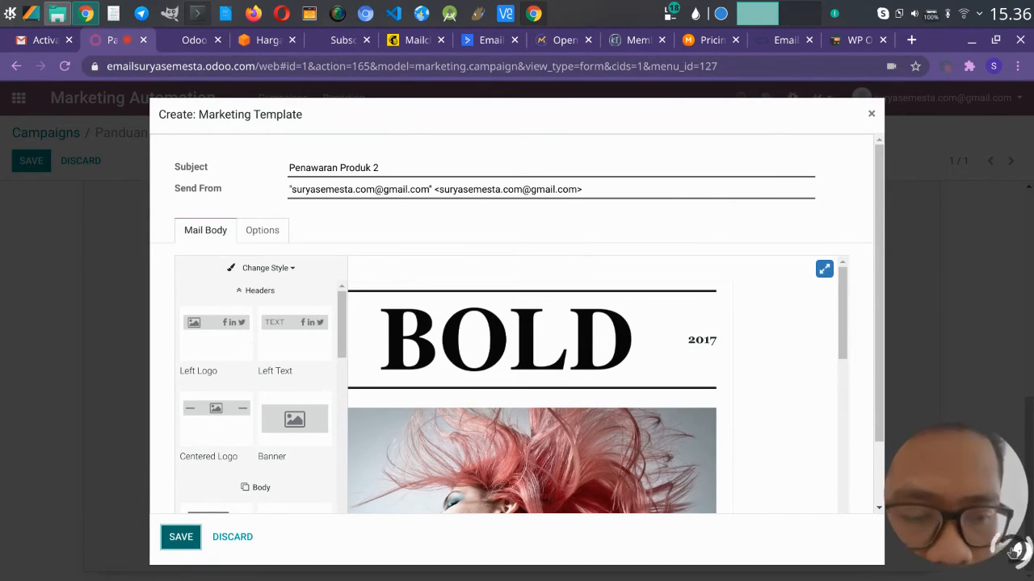
{"action": "left_click", "coordinate": [176, 540]}
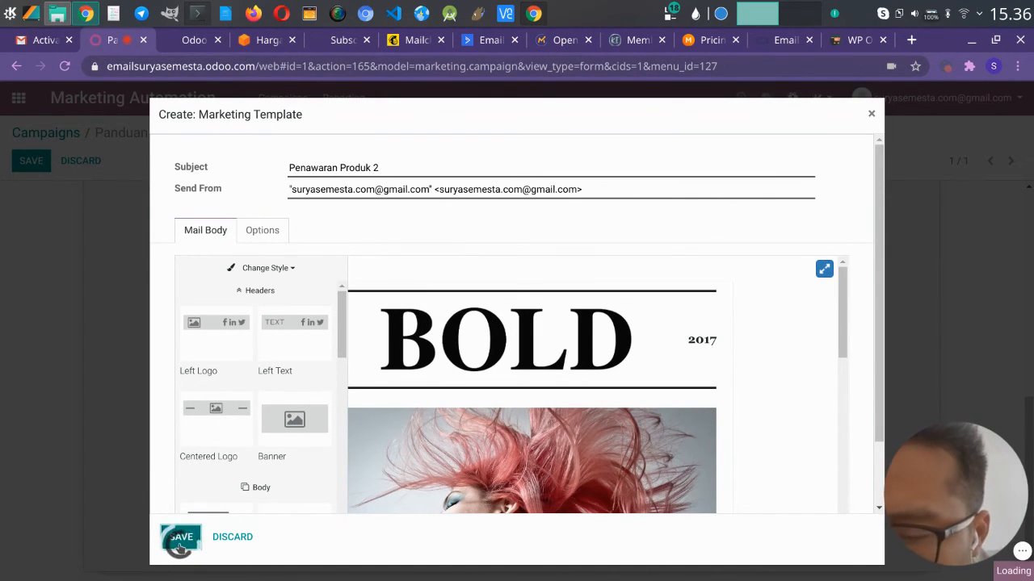
{"action": "left_click", "coordinate": [179, 539]}
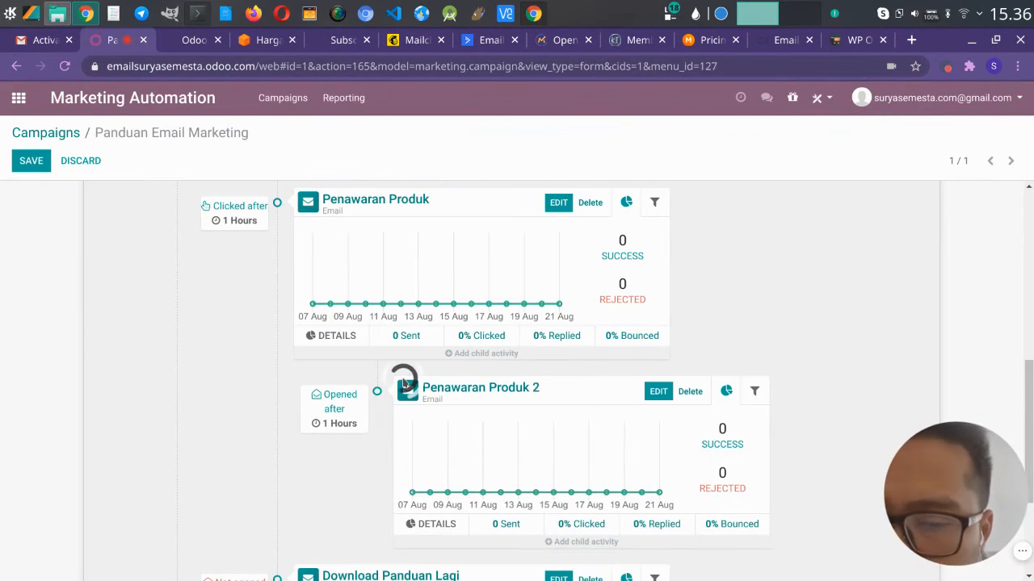
Check the Penawaran Produk 2 activity in the workflow and save the Panduan Email Marketing campaign
{"action": "scroll", "coordinate": [404, 379], "scroll_direction": "down", "scroll_amount": 1}
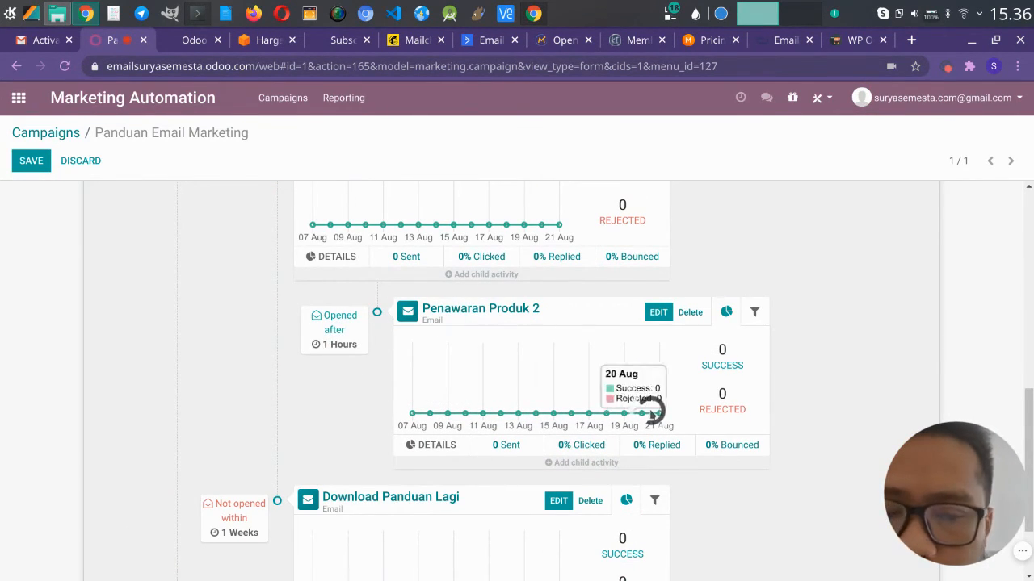
{"action": "scroll", "coordinate": [650, 412], "scroll_direction": "up", "scroll_amount": 10}
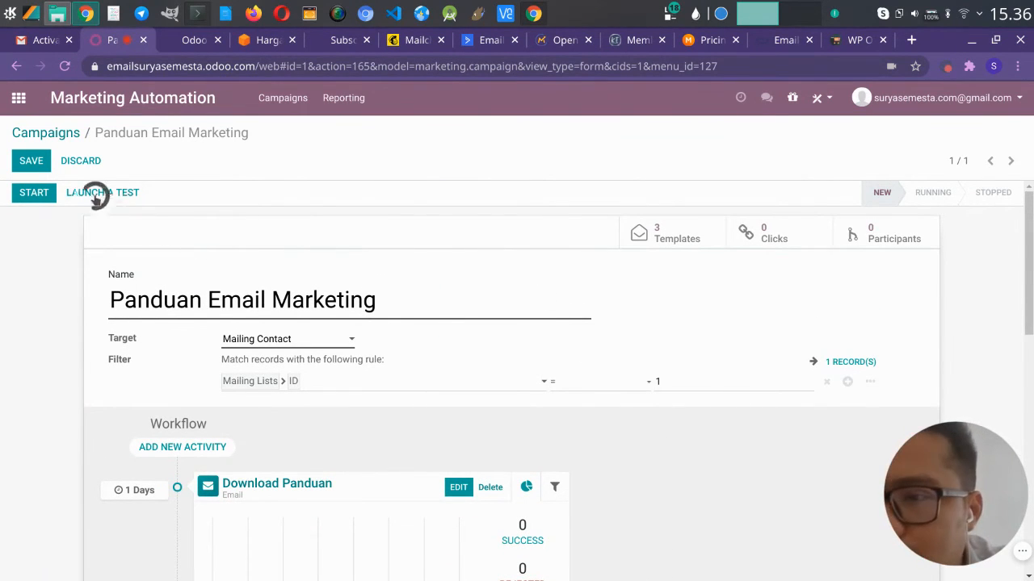
{"action": "left_click", "coordinate": [31, 161]}
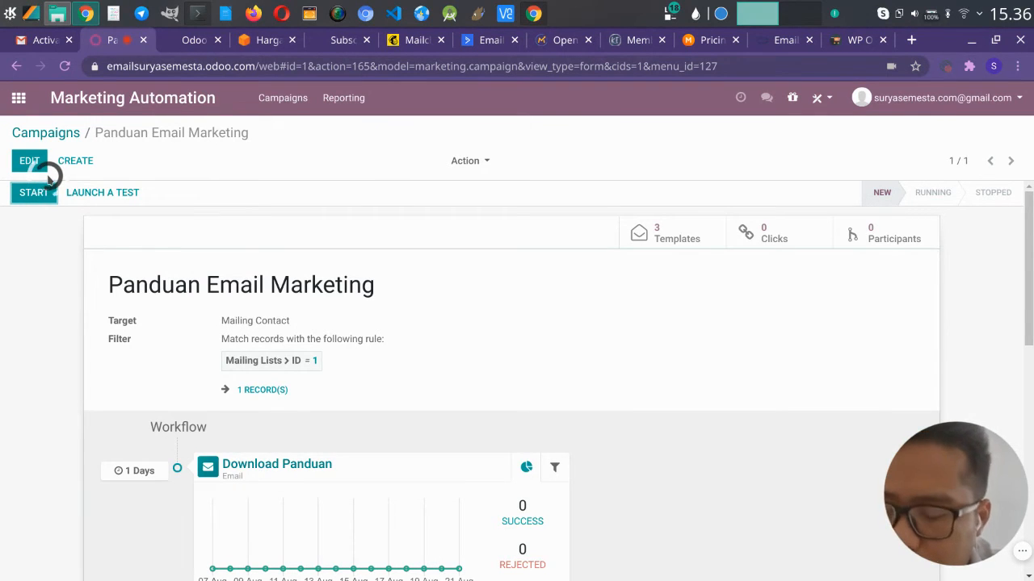
{"action": "mouse_move", "coordinate": [46, 176]}
{"action": "left_mouse_down"}
{"action": "mouse_move", "coordinate": [23, 203]}
{"action": "mouse_move", "coordinate": [57, 165]}
{"action": "mouse_move", "coordinate": [18, 165]}
{"action": "left_mouse_up"}
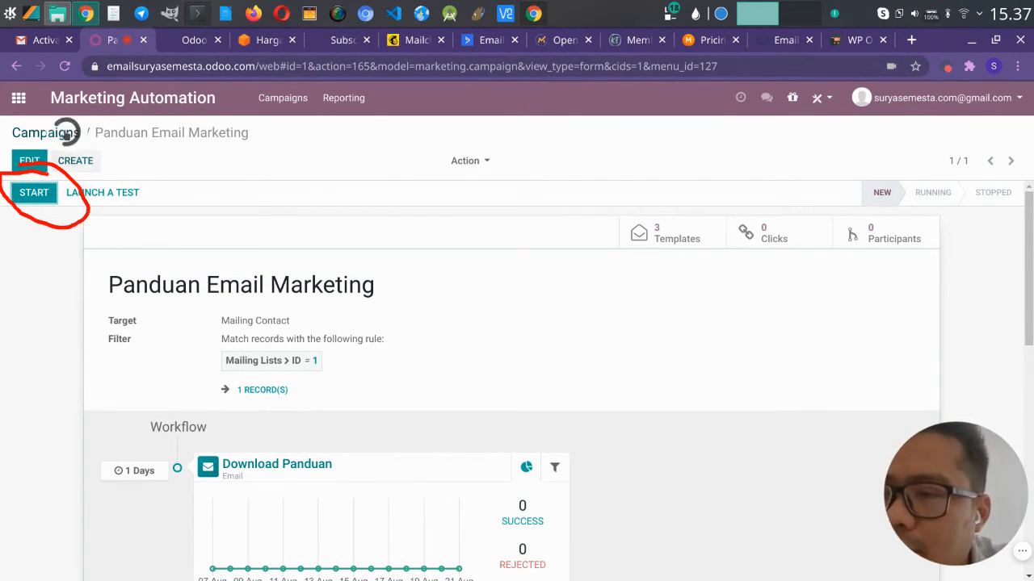
View the Email Marketing mailings board, then return to the Marketing Automation campaigns overview
{"action": "left_click", "coordinate": [19, 100]}
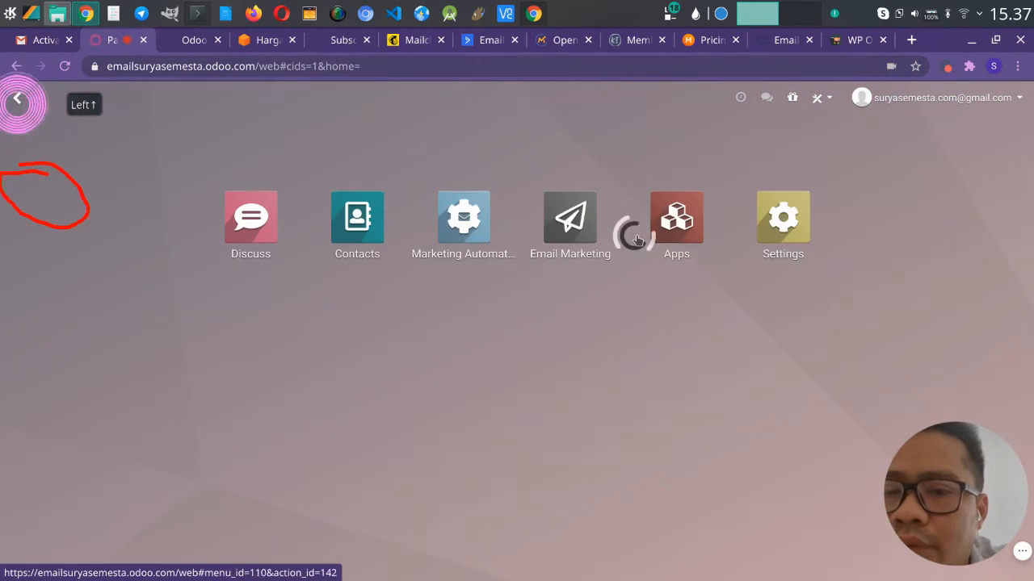
{"action": "left_click", "coordinate": [594, 223]}
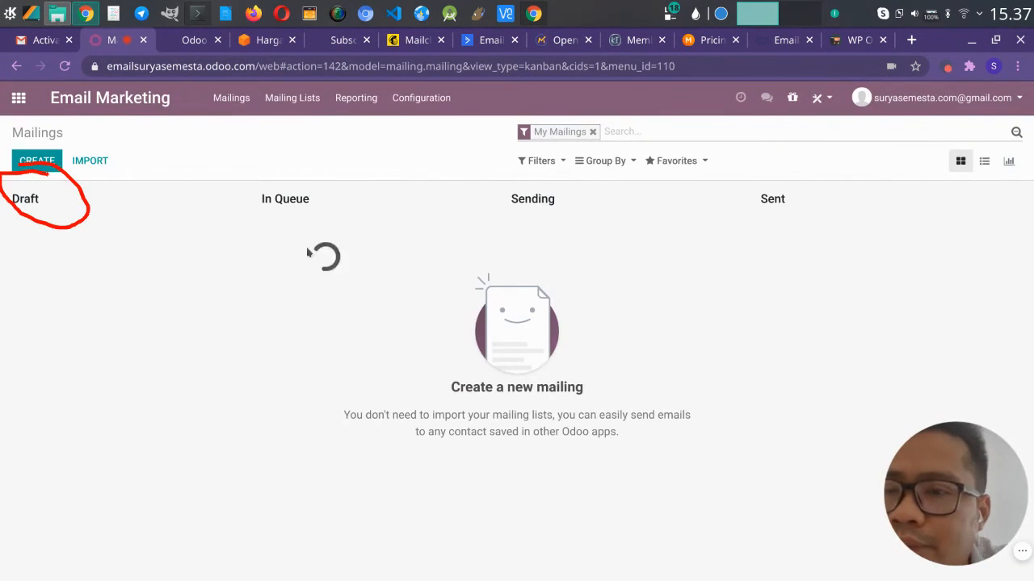
{"action": "left_click", "coordinate": [8, 98]}
{"action": "left_click", "coordinate": [466, 219]}
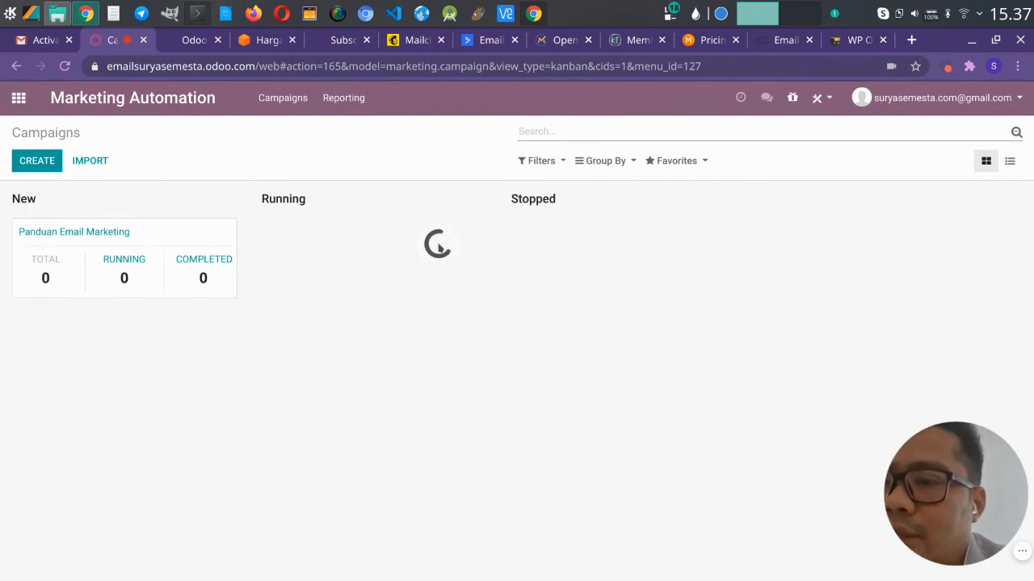
View the Mautic Community home page as an open-source alternative, then return to the Odoo campaigns overview
{"action": "left_click", "coordinate": [554, 40]}
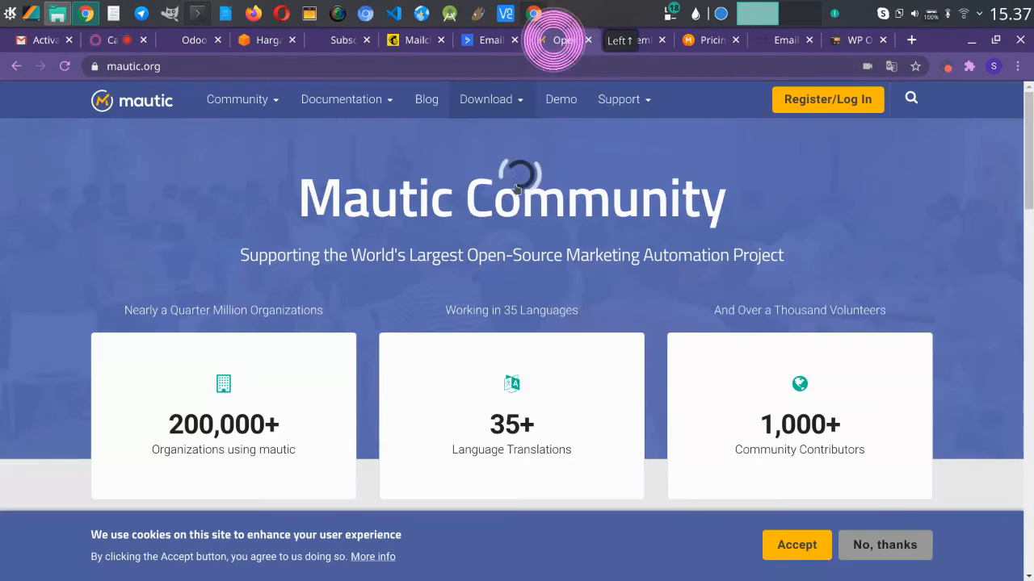
{"action": "left_click", "coordinate": [507, 200]}
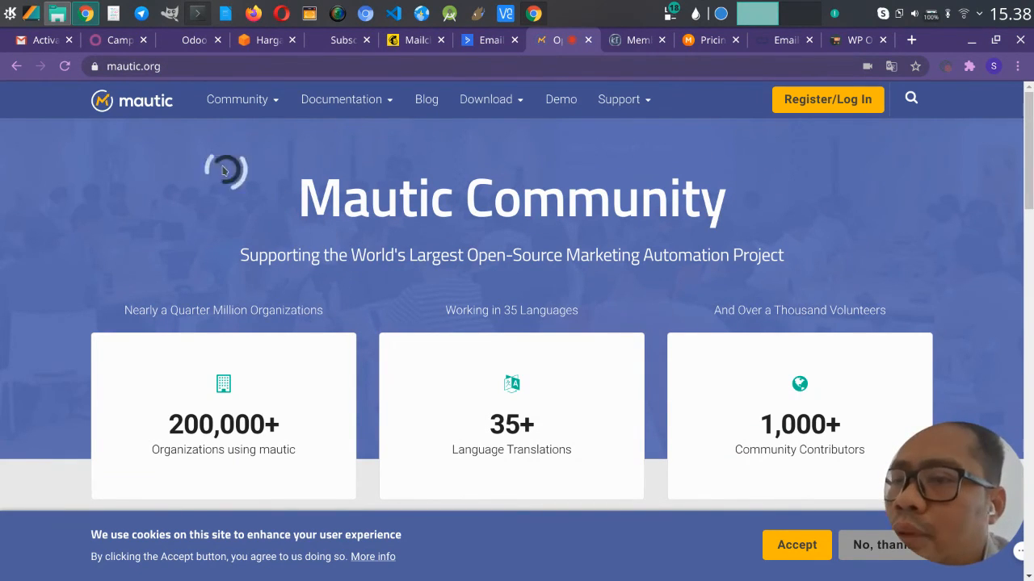
{"action": "left_click", "coordinate": [119, 42]}
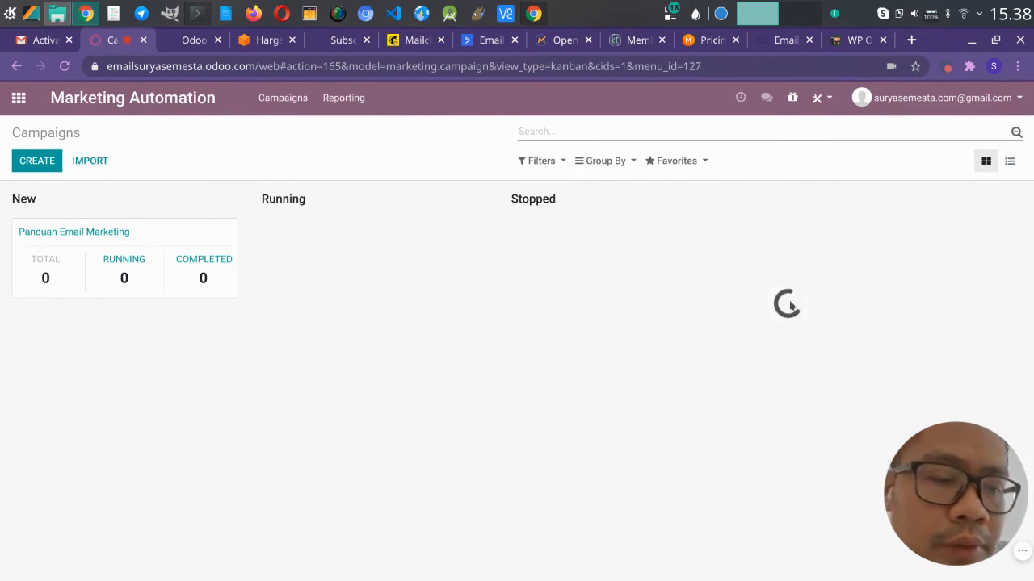
Open the Subscriber page from the WordPress pages list in a new tab and enter the subscriber's name
{"action": "left_click", "coordinate": [186, 46]}
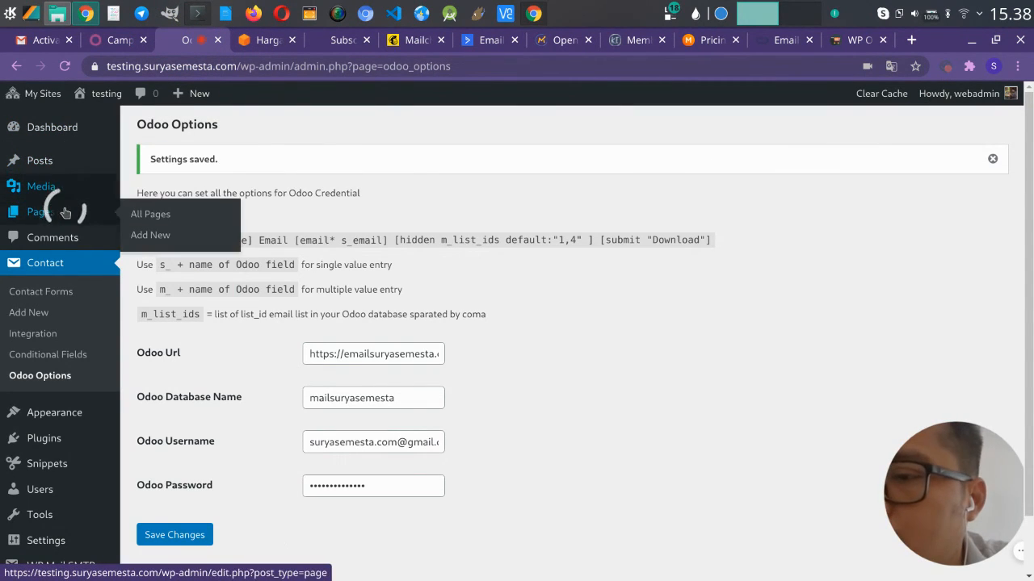
{"action": "left_click", "coordinate": [148, 215]}
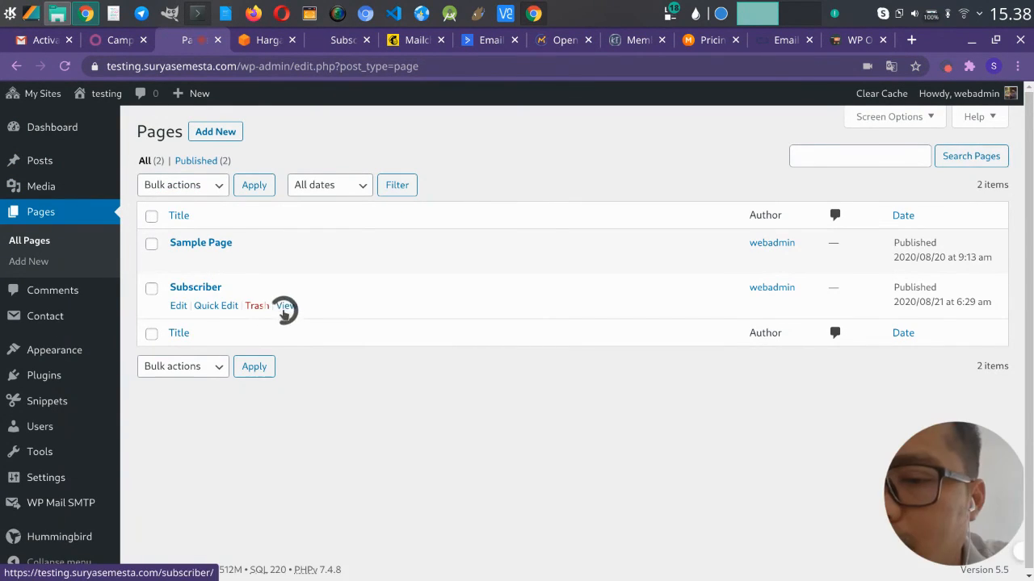
{"action": "right_click", "coordinate": [285, 305]}
{"action": "left_click", "coordinate": [302, 315]}
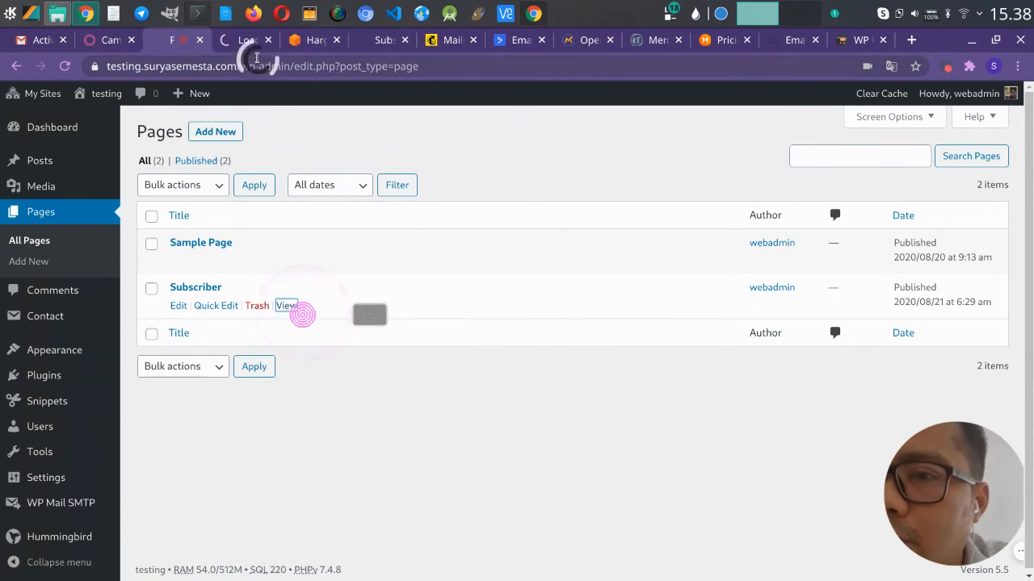
{"action": "left_click", "coordinate": [247, 41]}
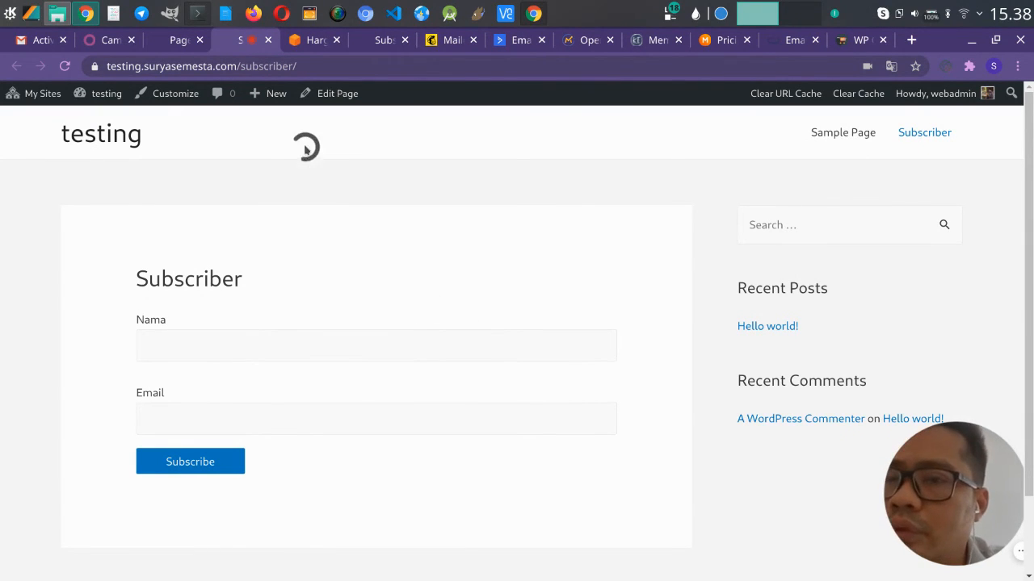
{"action": "left_click", "coordinate": [241, 356]}
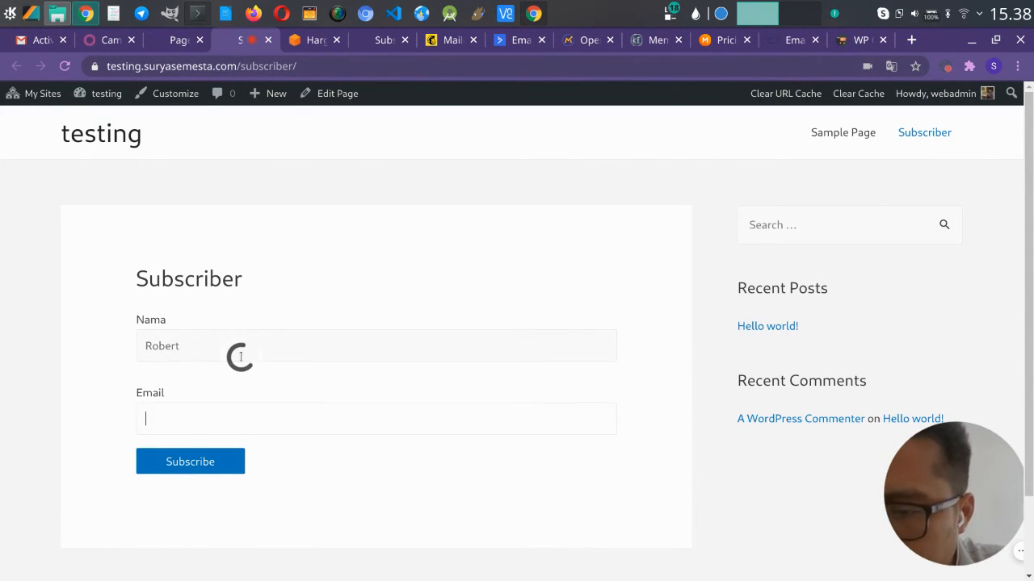
Switch to Odoo Email Marketing and view the contacts of the Subscriber Blog mailing list
{"action": "left_click", "coordinate": [105, 42]}
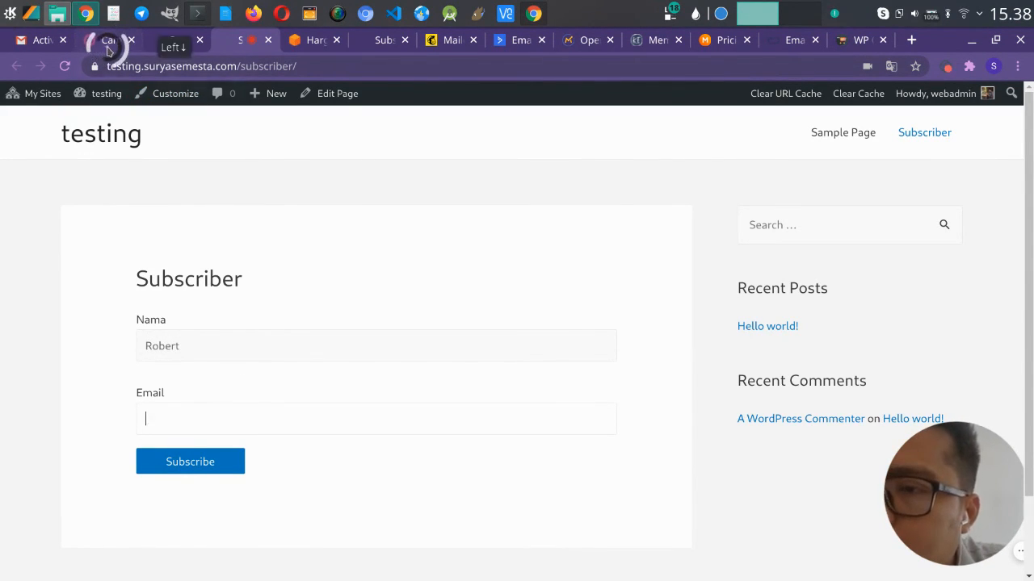
{"action": "left_click", "coordinate": [18, 98]}
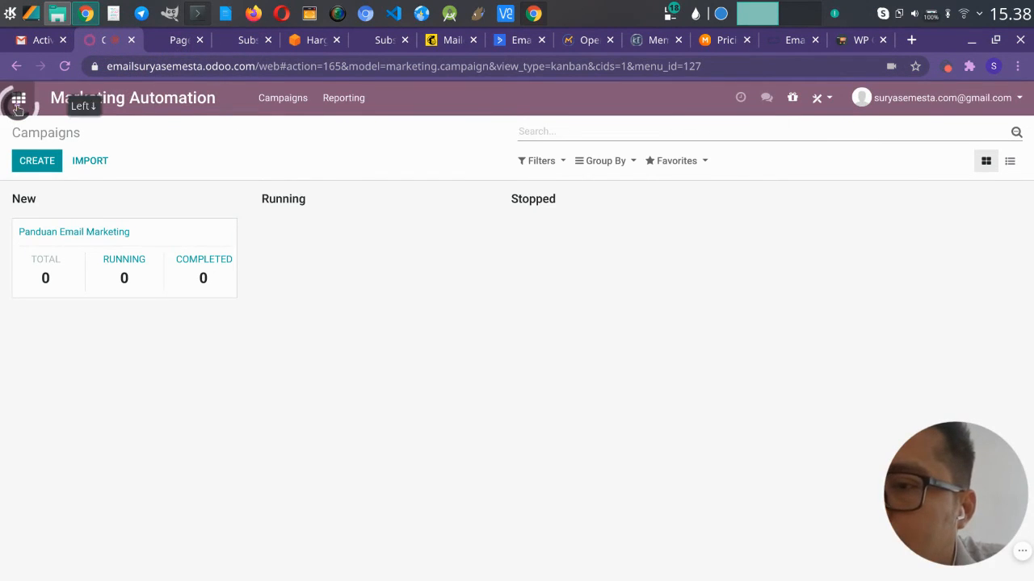
{"action": "left_click", "coordinate": [576, 220]}
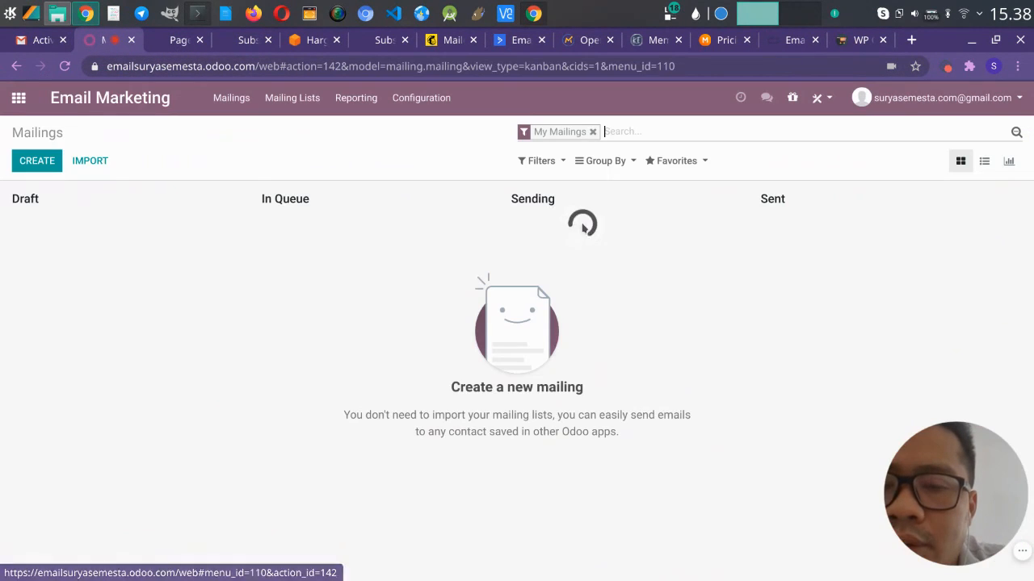
{"action": "left_click", "coordinate": [294, 99]}
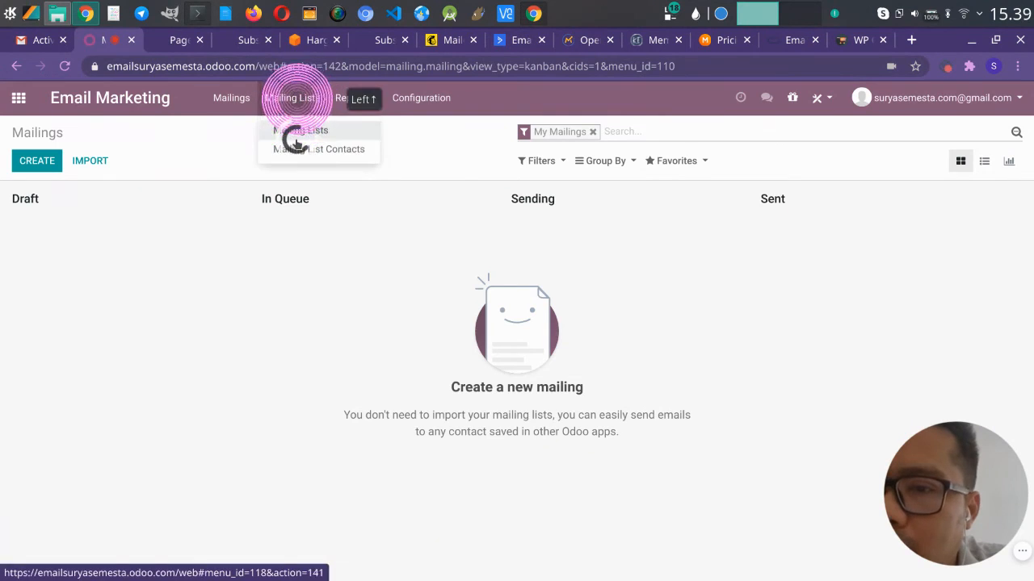
{"action": "left_click", "coordinate": [295, 132]}
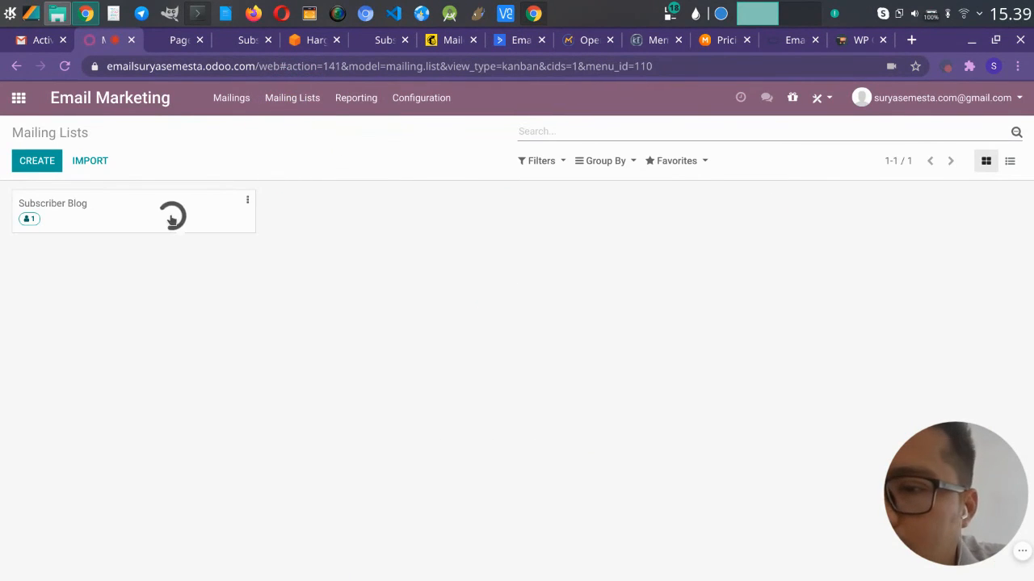
{"action": "left_click", "coordinate": [157, 217]}
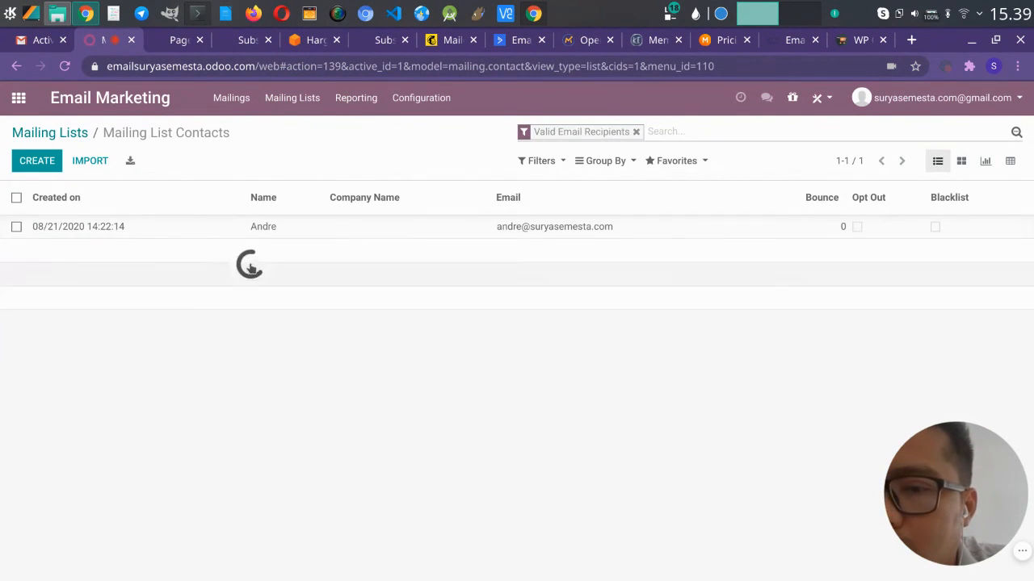
Fill in the subscriber's email on the WordPress Subscriber form and submit the subscription
{"action": "left_click", "coordinate": [253, 50]}
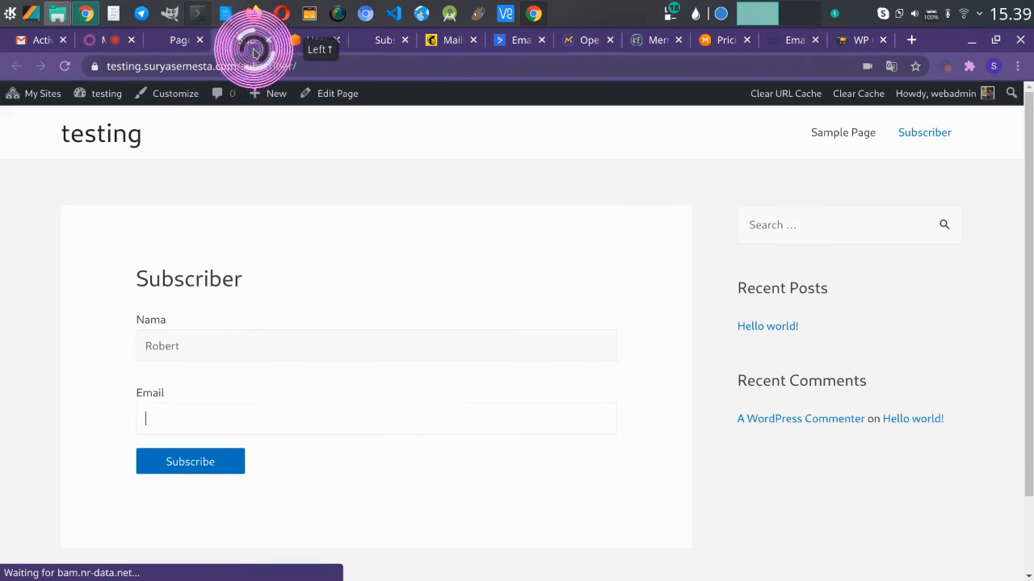
{"action": "left_click", "coordinate": [239, 412]}
{"action": "type", "text": "ro"}
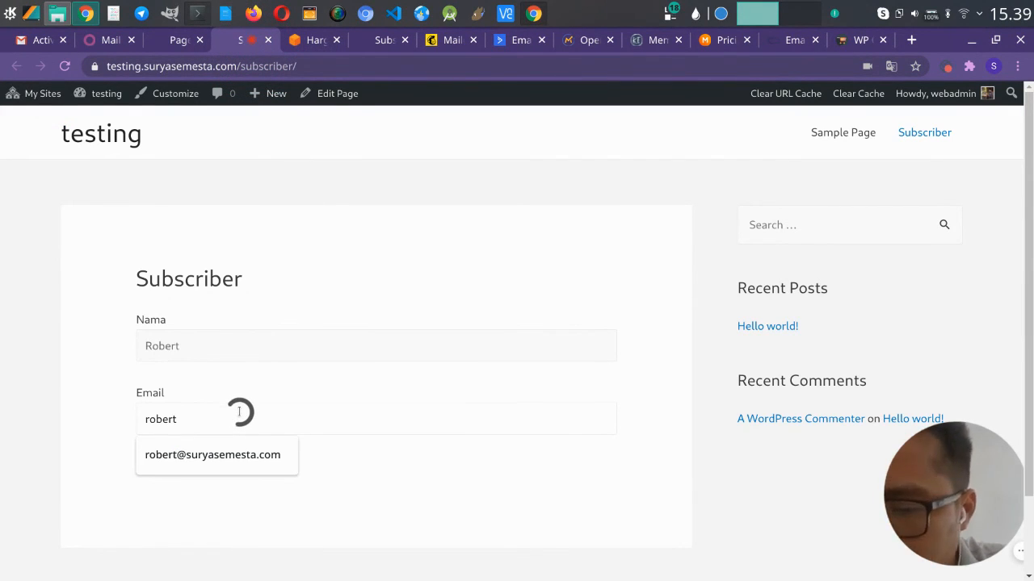
{"action": "type", "text": "bert"}
{"action": "left_click", "coordinate": [219, 445]}
{"action": "left_click", "coordinate": [202, 462]}
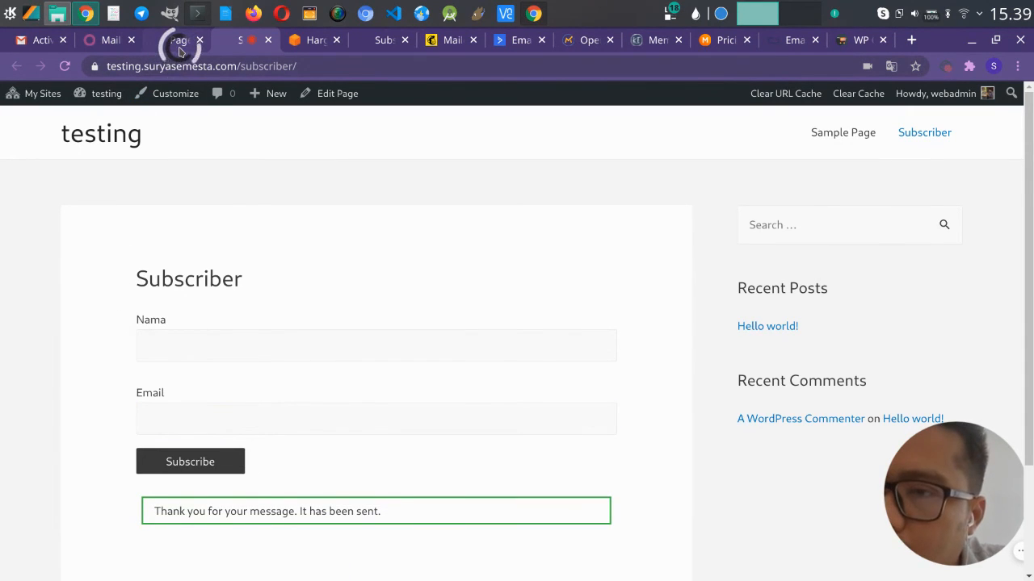
Reload the Odoo mailing list contacts and view the newly subscribed contact's record, then return to the list
{"action": "left_click", "coordinate": [108, 40]}
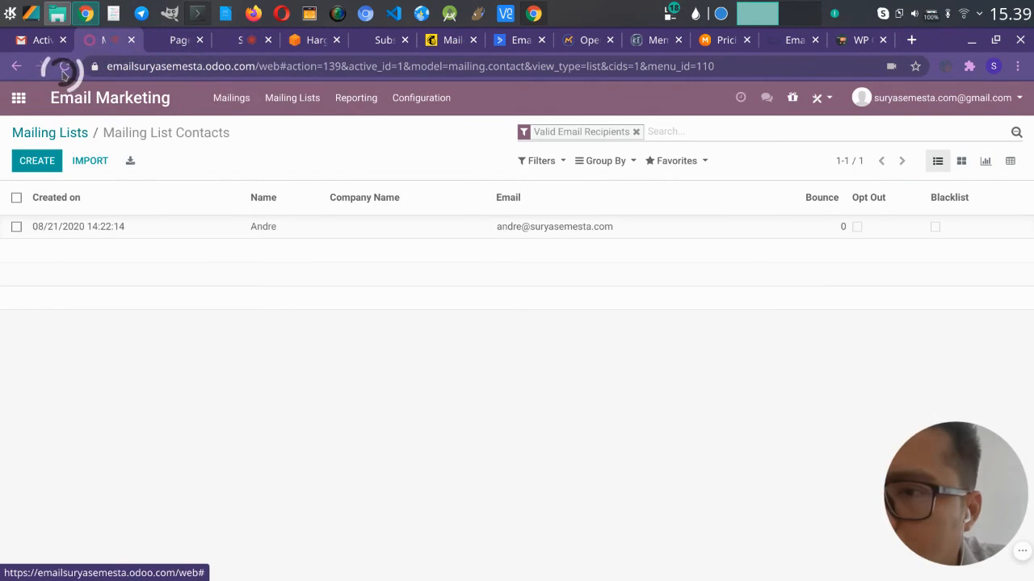
{"action": "left_click", "coordinate": [63, 69]}
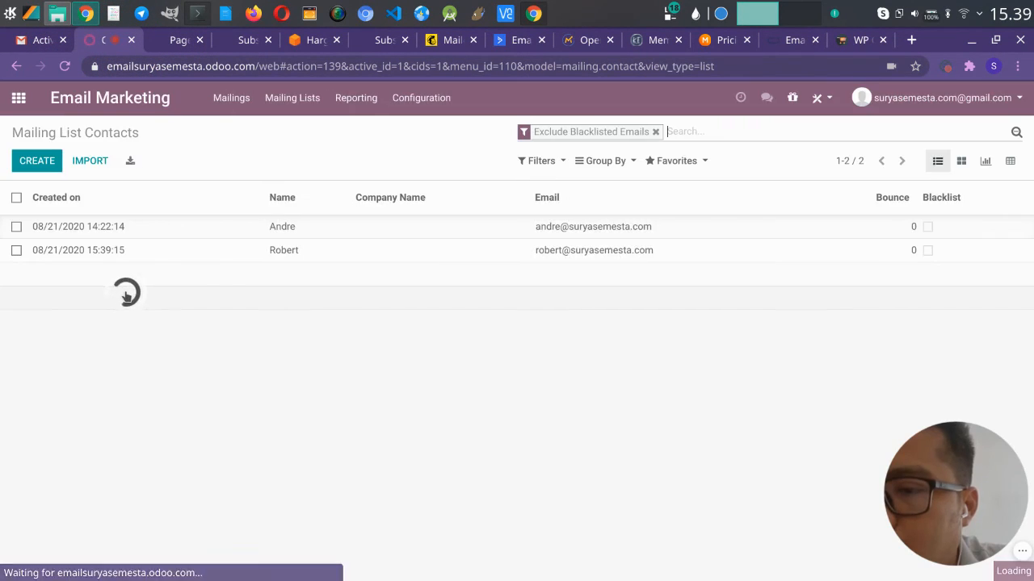
{"action": "left_click", "coordinate": [320, 251]}
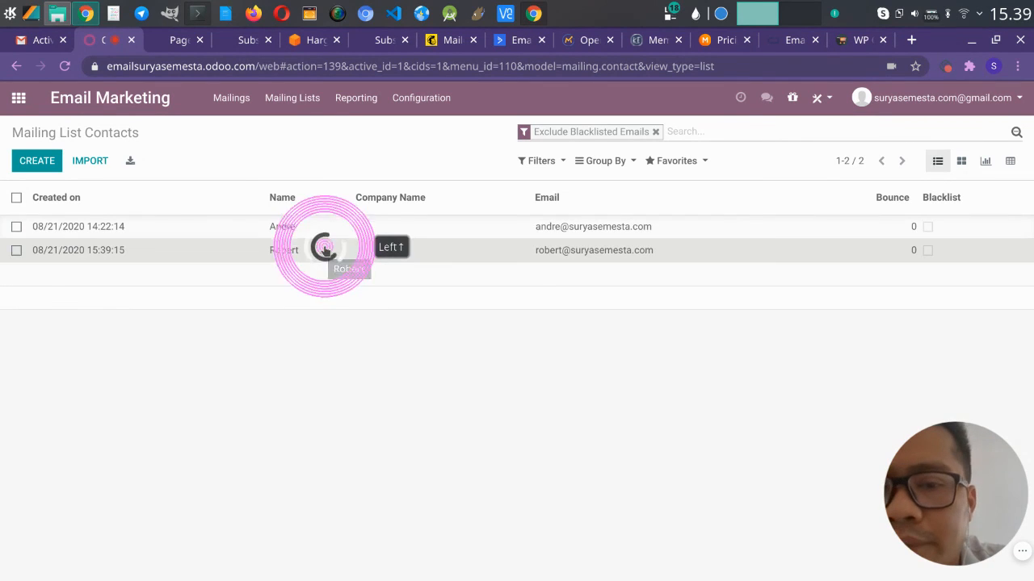
{"action": "scroll", "coordinate": [299, 307], "scroll_direction": "down", "scroll_amount": 1}
{"action": "scroll", "coordinate": [299, 307], "scroll_direction": "up", "scroll_amount": 1}
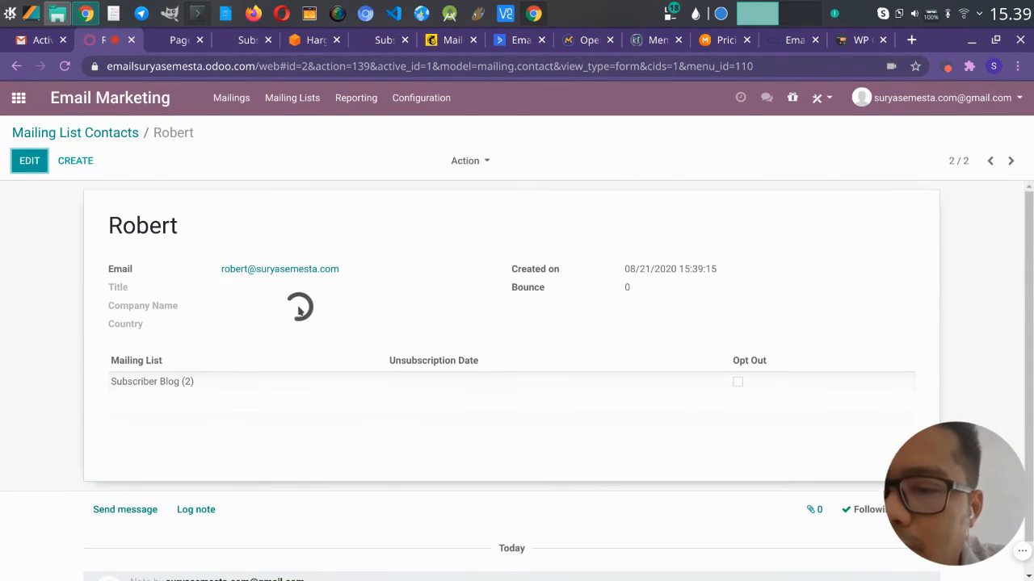
{"action": "left_click", "coordinate": [113, 133]}
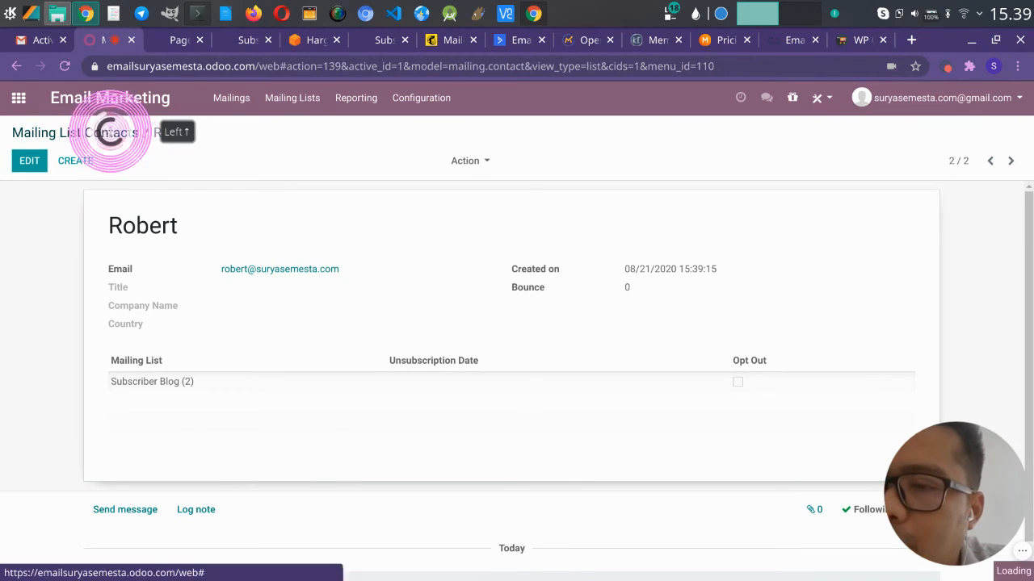
View the WP O Leads product page in the store, down to its features and pricing packages
{"action": "left_click", "coordinate": [178, 39]}
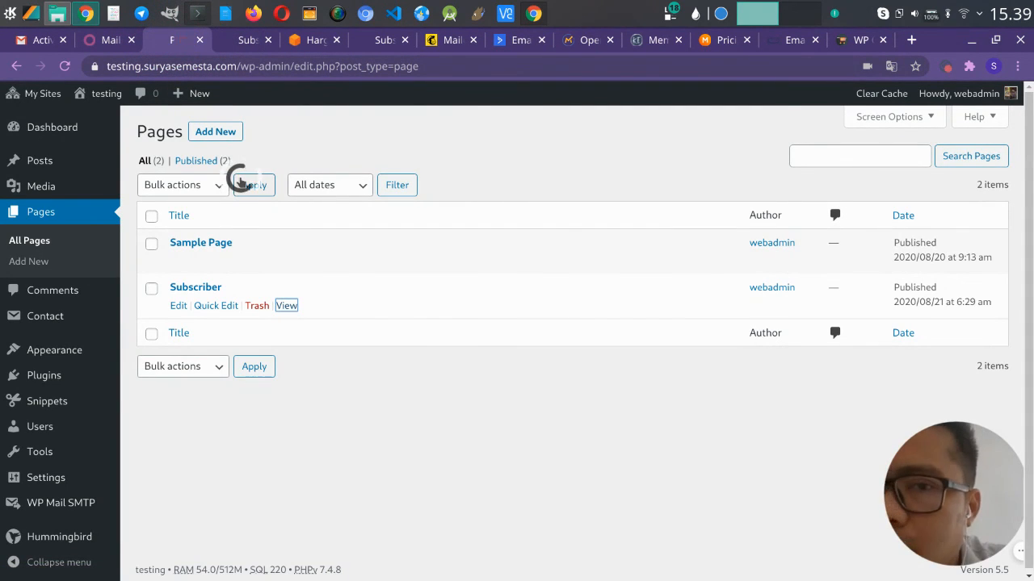
{"action": "left_click", "coordinate": [849, 43]}
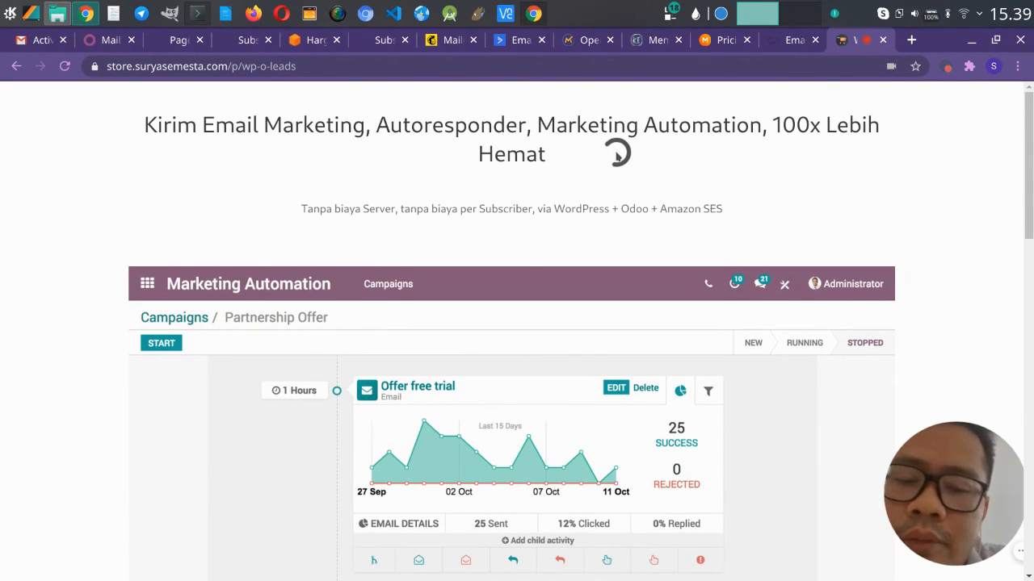
{"action": "scroll", "coordinate": [616, 154], "scroll_direction": "down", "scroll_amount": 8}
{"action": "scroll", "coordinate": [616, 153], "scroll_direction": "down", "scroll_amount": 7}
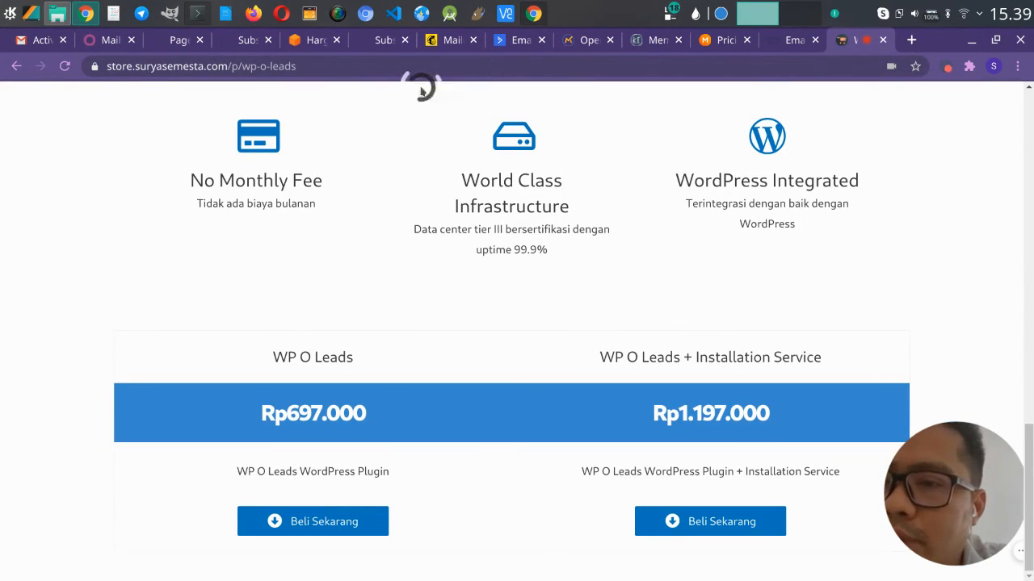
{"action": "left_click", "coordinate": [366, 67]}
{"action": "left_click", "coordinate": [365, 147]}
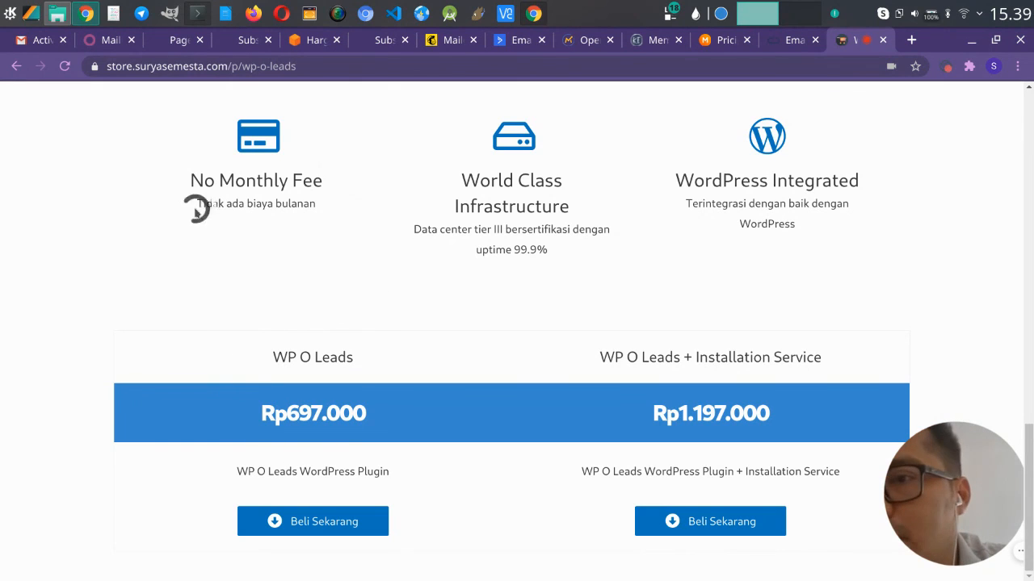
Open the Odoo Options of the contact form plugin in WordPress and check the full Odoo Url
{"action": "left_click", "coordinate": [172, 42]}
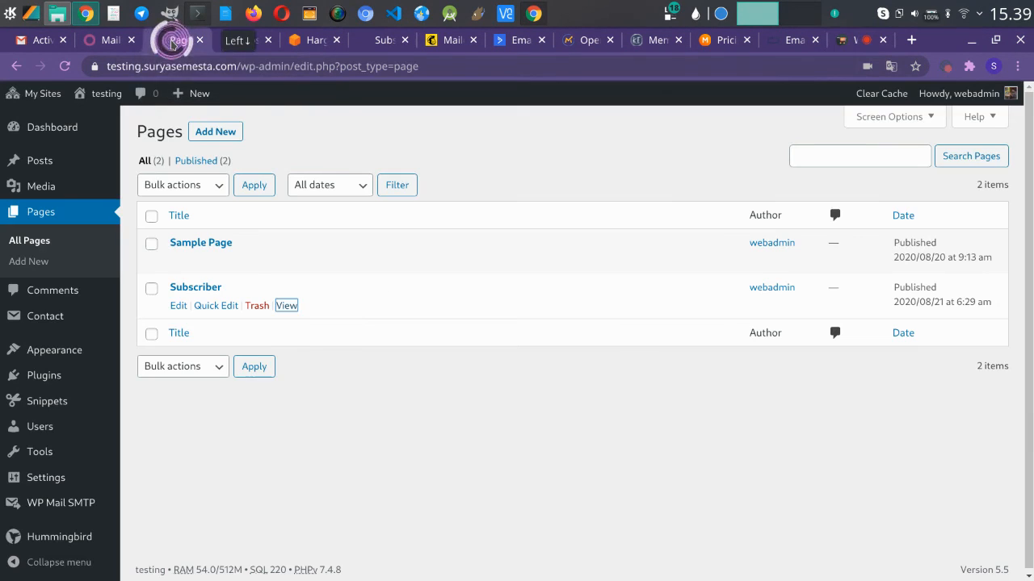
{"action": "scroll", "coordinate": [88, 242], "scroll_direction": "down", "scroll_amount": 1}
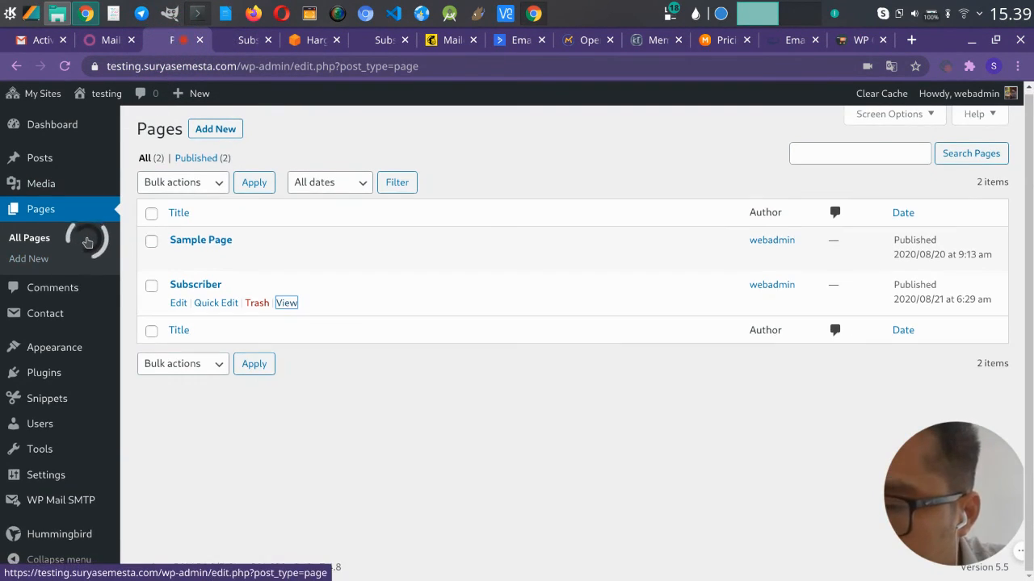
{"action": "mouse_move", "coordinate": [79, 315]}
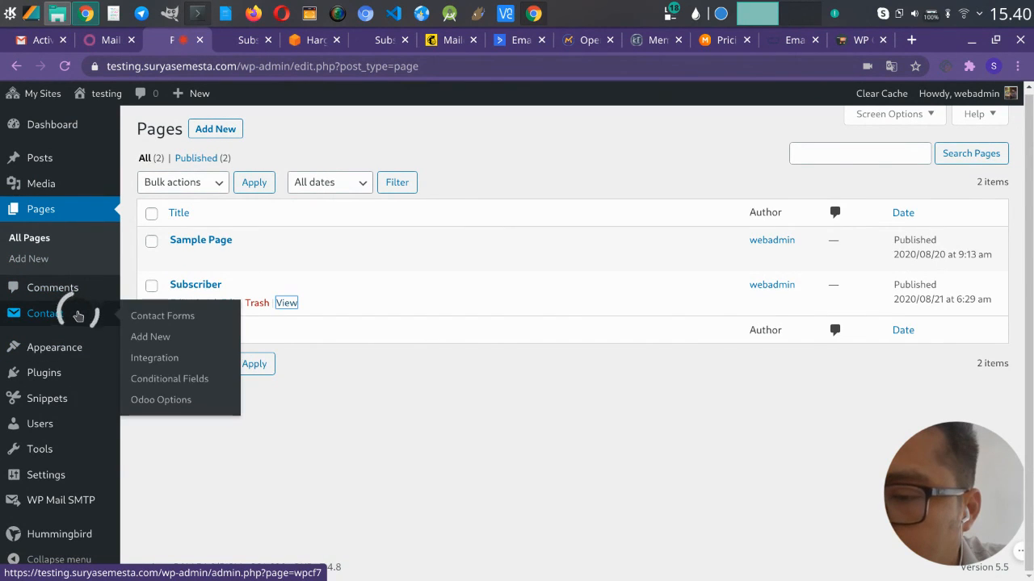
{"action": "left_click", "coordinate": [158, 396]}
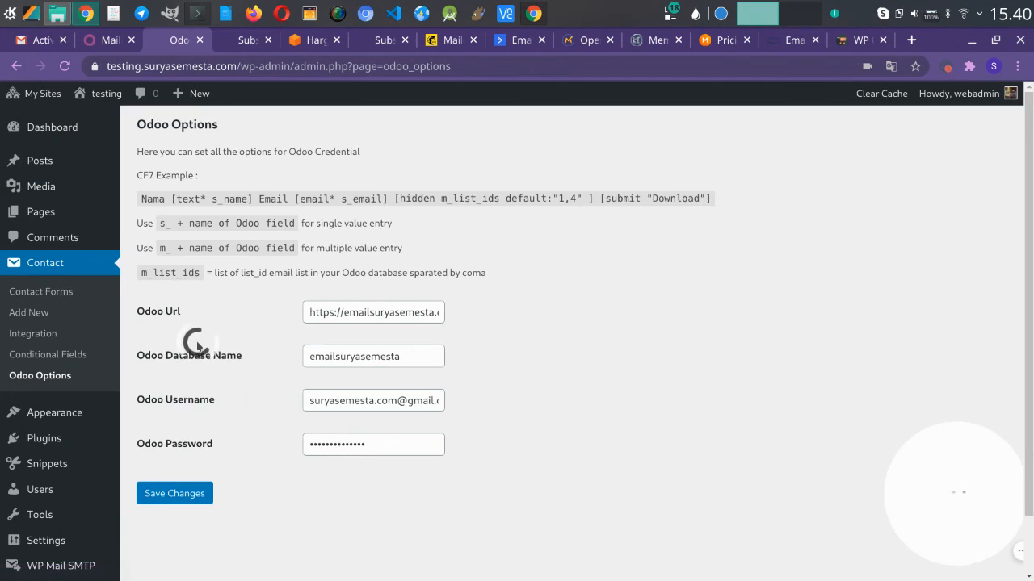
{"action": "scroll", "coordinate": [243, 339], "scroll_direction": "down", "scroll_amount": 1}
{"action": "left_click", "coordinate": [321, 333]}
{"action": "triple_click", "coordinate": [379, 295]}
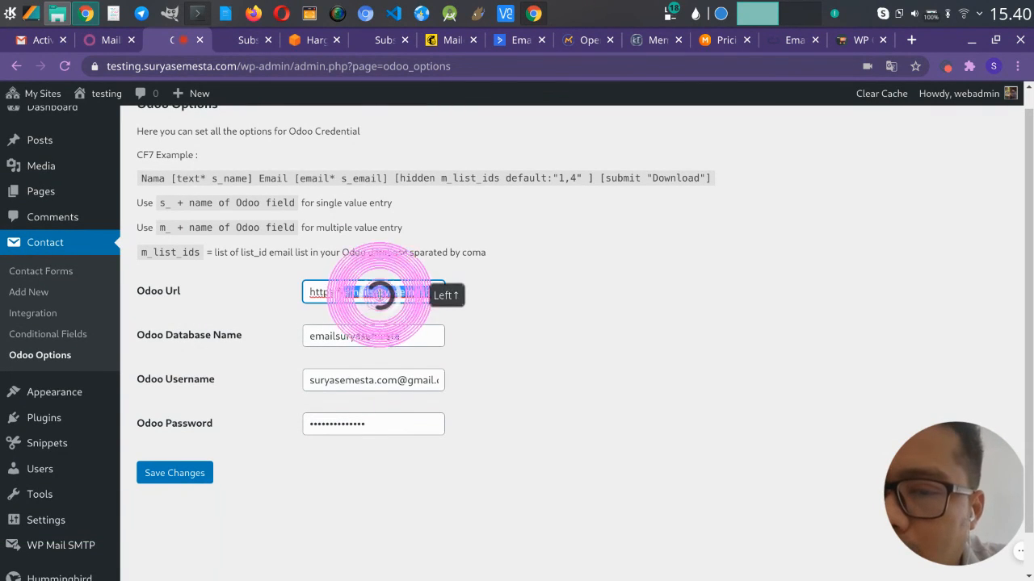
{"action": "key", "text": "End"}
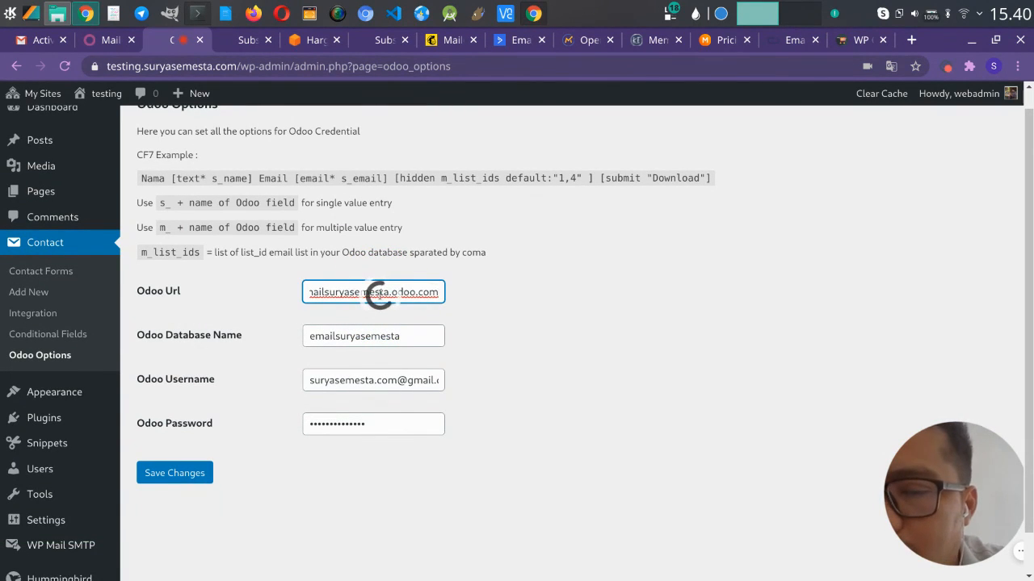
Compare the Odoo Database Name with the subdomain in the Odoo Url, and check the Odoo username and password fields
{"action": "left_click", "coordinate": [385, 339]}
{"action": "double_click", "coordinate": [383, 338]}
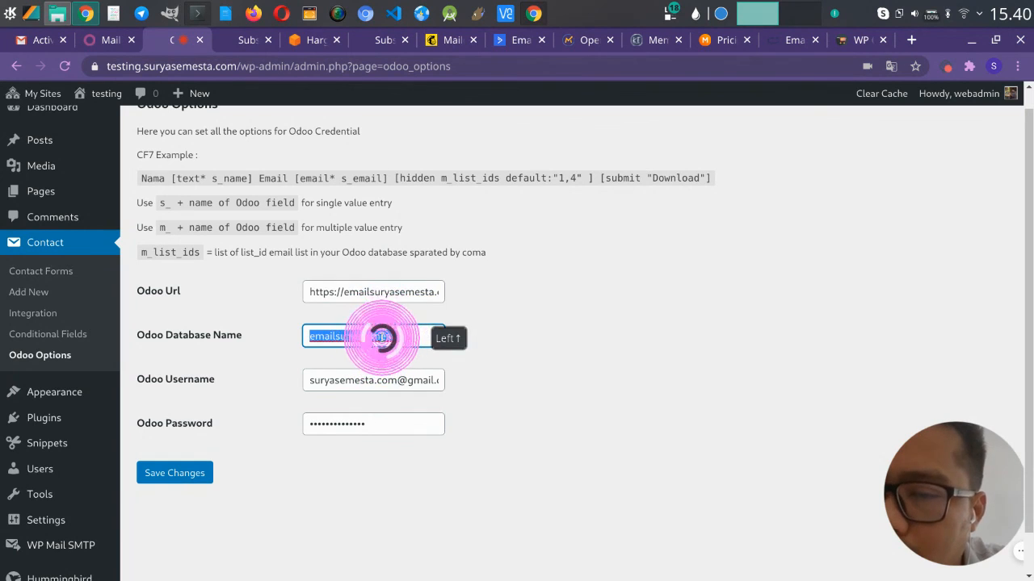
{"action": "left_click", "coordinate": [408, 295]}
{"action": "double_click", "coordinate": [408, 295]}
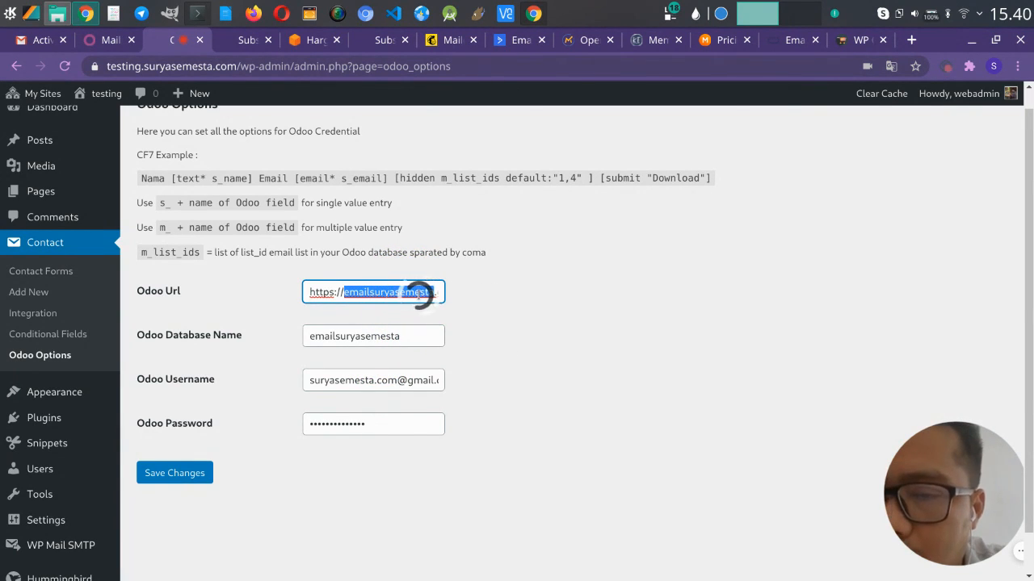
{"action": "left_click", "coordinate": [374, 338]}
{"action": "double_click", "coordinate": [374, 337]}
{"action": "left_click", "coordinate": [441, 291]}
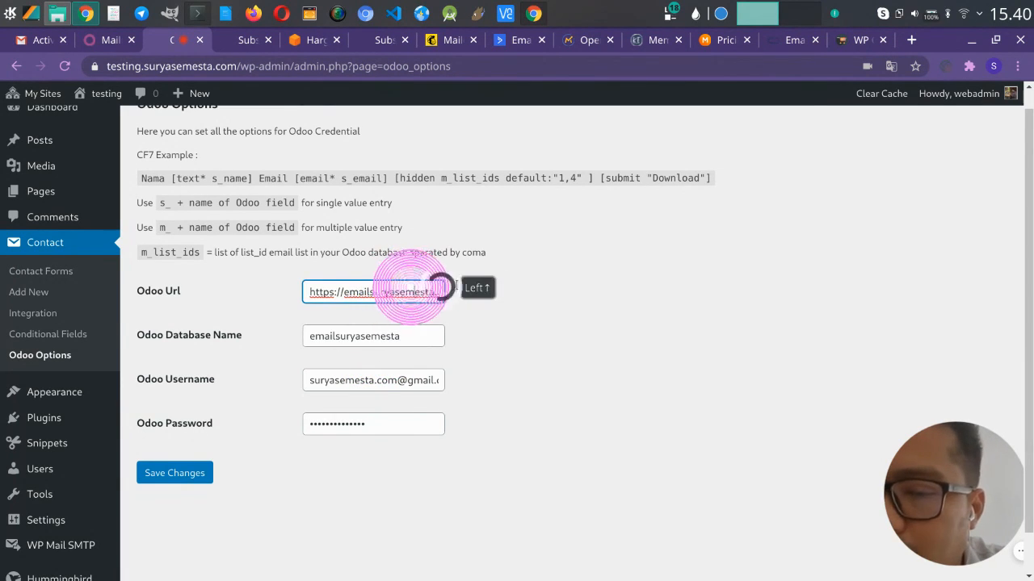
{"action": "left_click", "coordinate": [569, 359]}
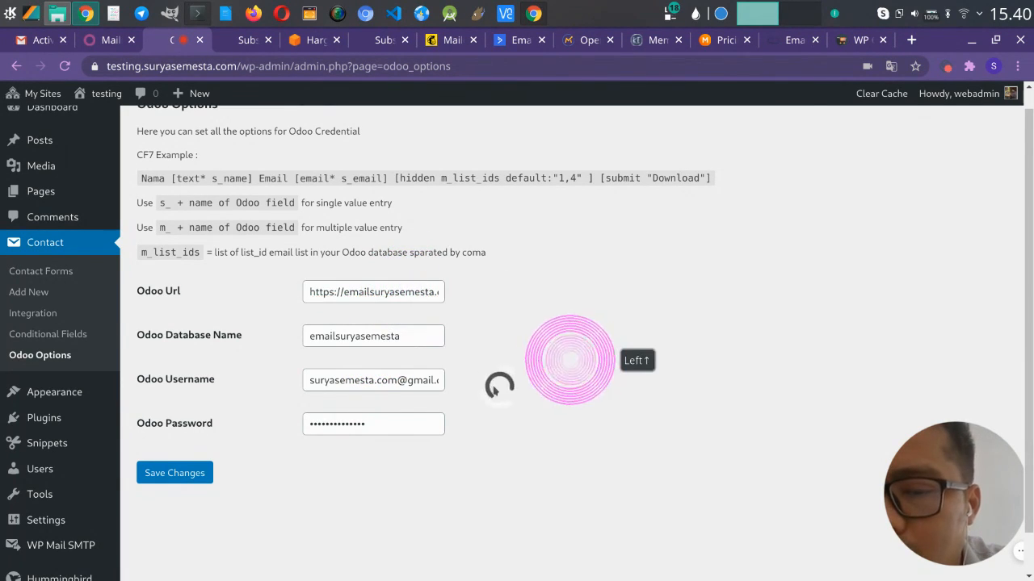
{"action": "left_click", "coordinate": [430, 382]}
{"action": "left_click", "coordinate": [393, 427]}
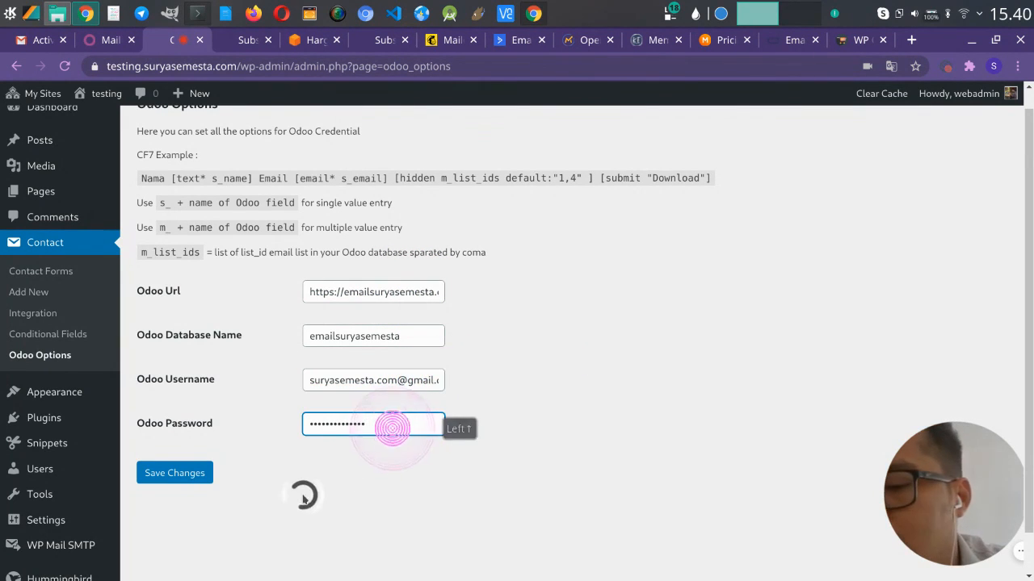
{"action": "scroll", "coordinate": [275, 424], "scroll_direction": "up", "scroll_amount": 1}
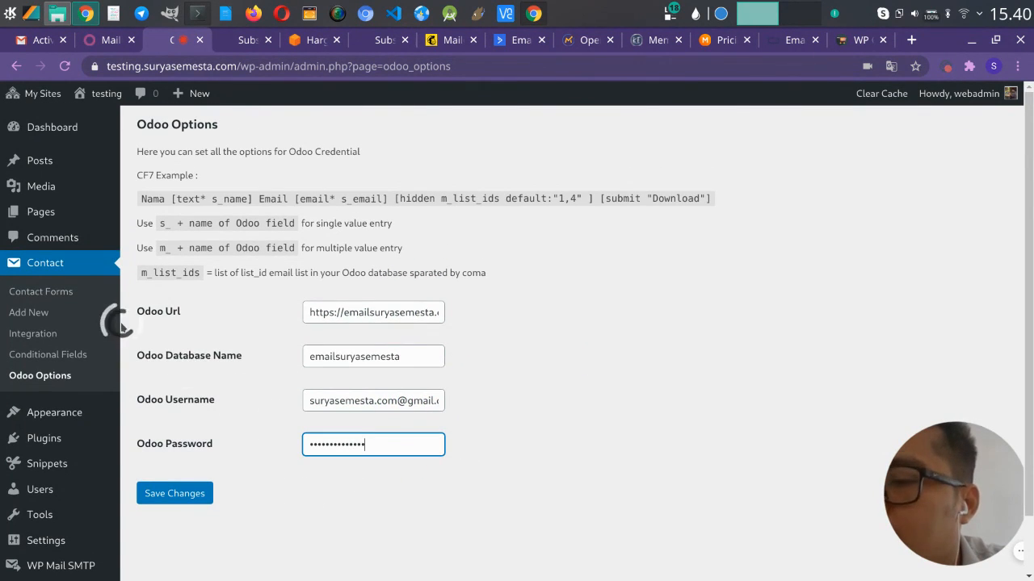
View the WordPress contact forms list and the Subscriber page, then return to the Odoo mailing list contacts
{"action": "left_click", "coordinate": [71, 294]}
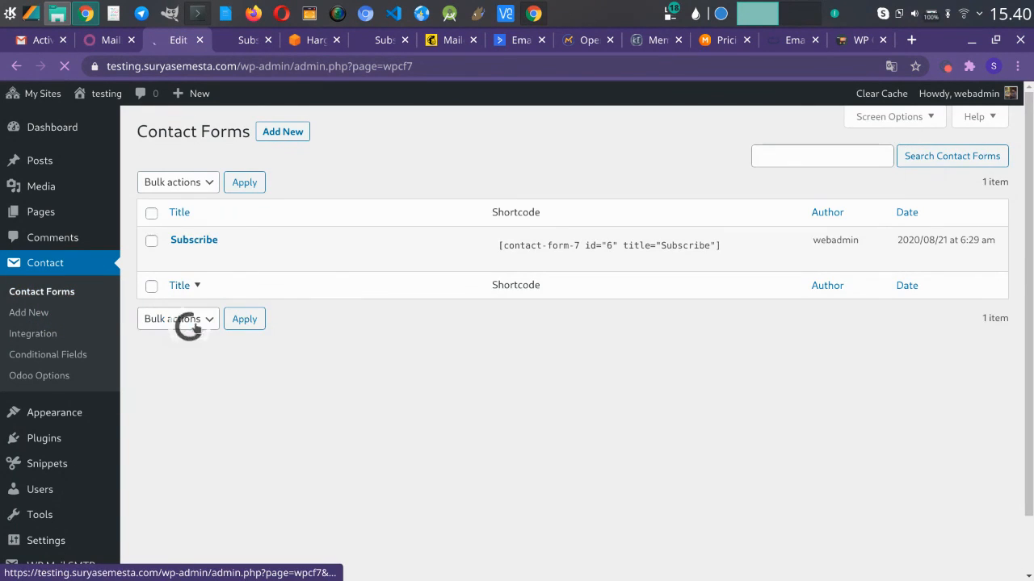
{"action": "mouse_move", "coordinate": [70, 213]}
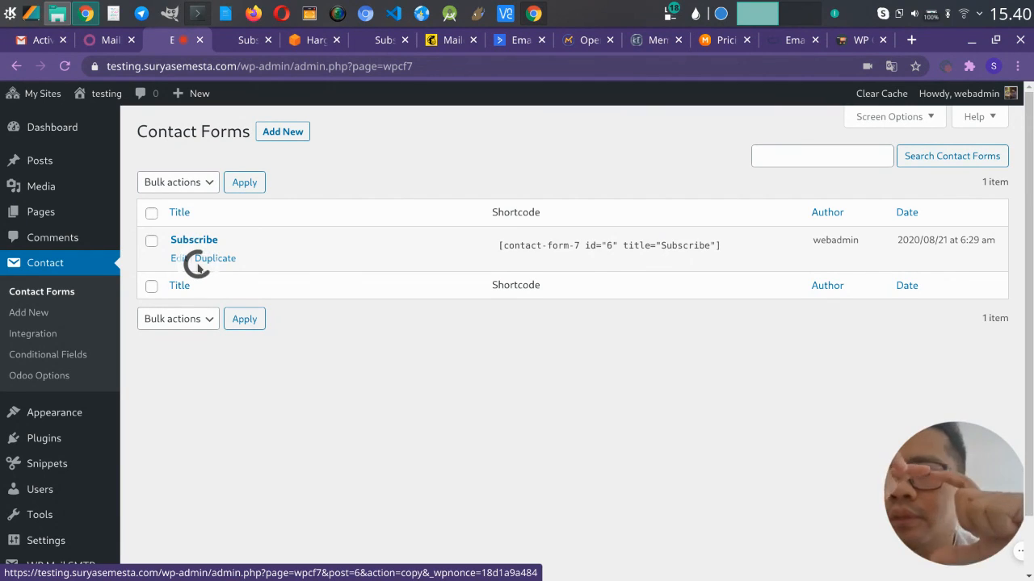
{"action": "left_click", "coordinate": [246, 41]}
{"action": "scroll", "coordinate": [277, 299], "scroll_direction": "down", "scroll_amount": 3}
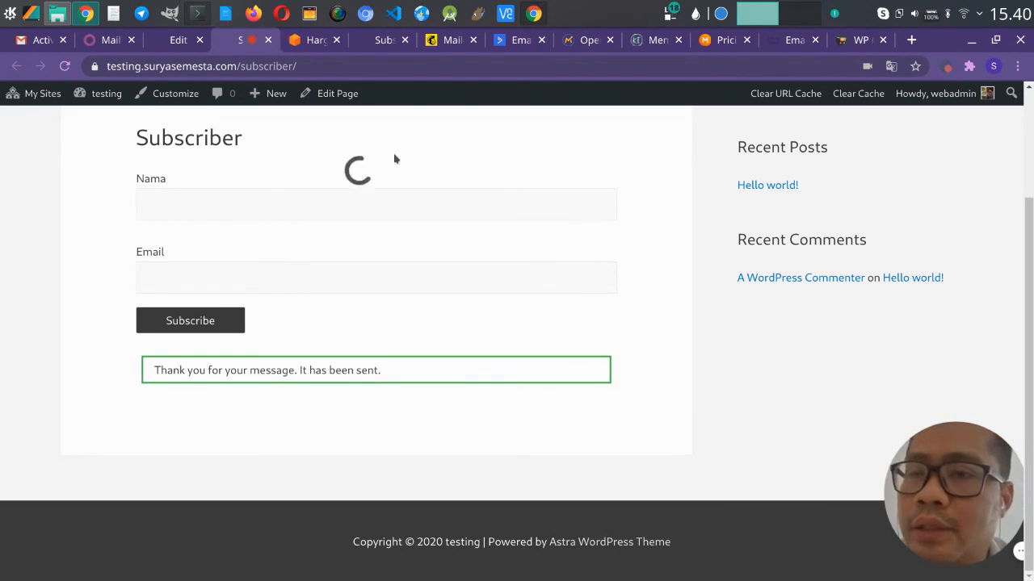
{"action": "left_click", "coordinate": [172, 40]}
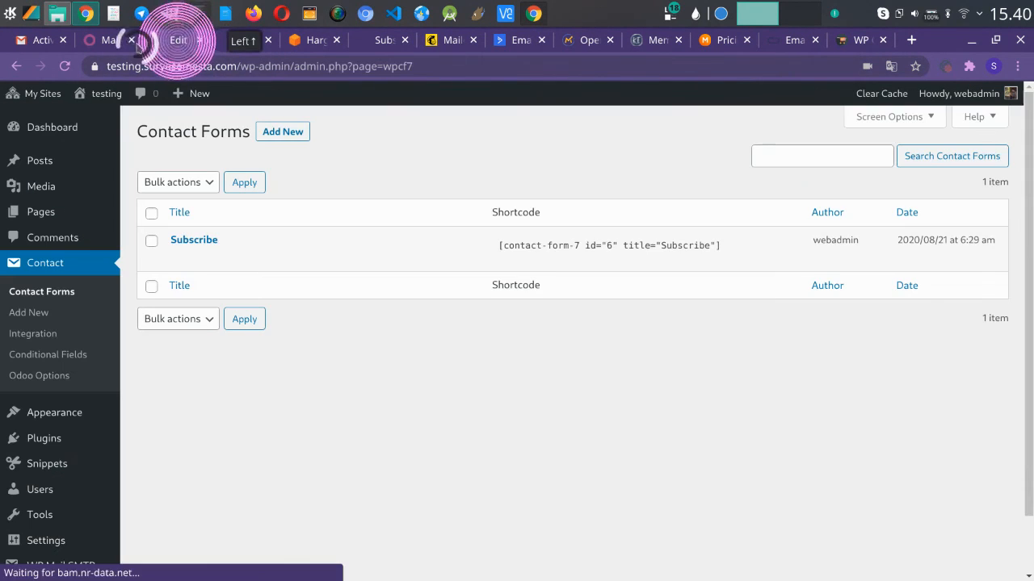
{"action": "left_click", "coordinate": [116, 40]}
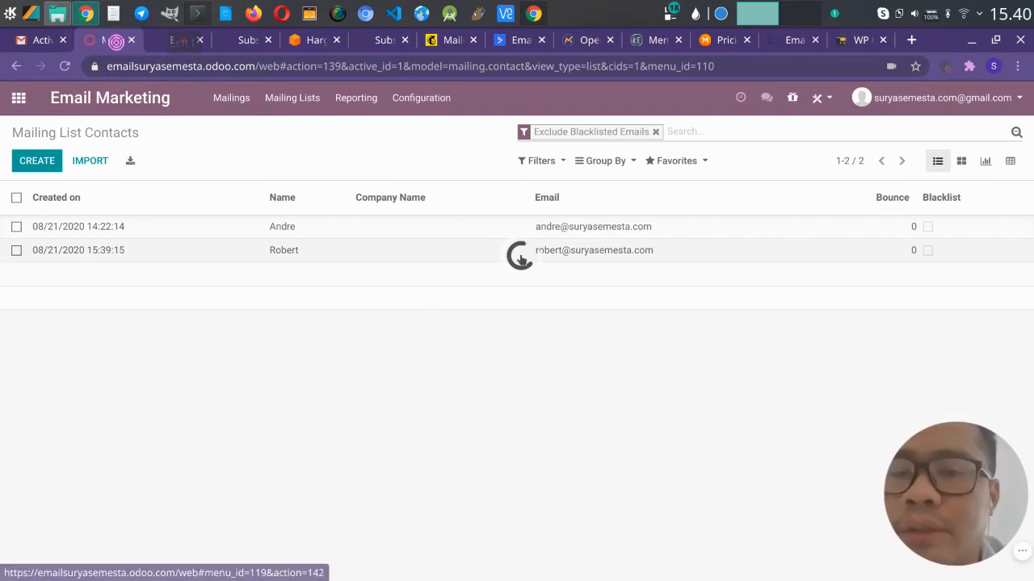